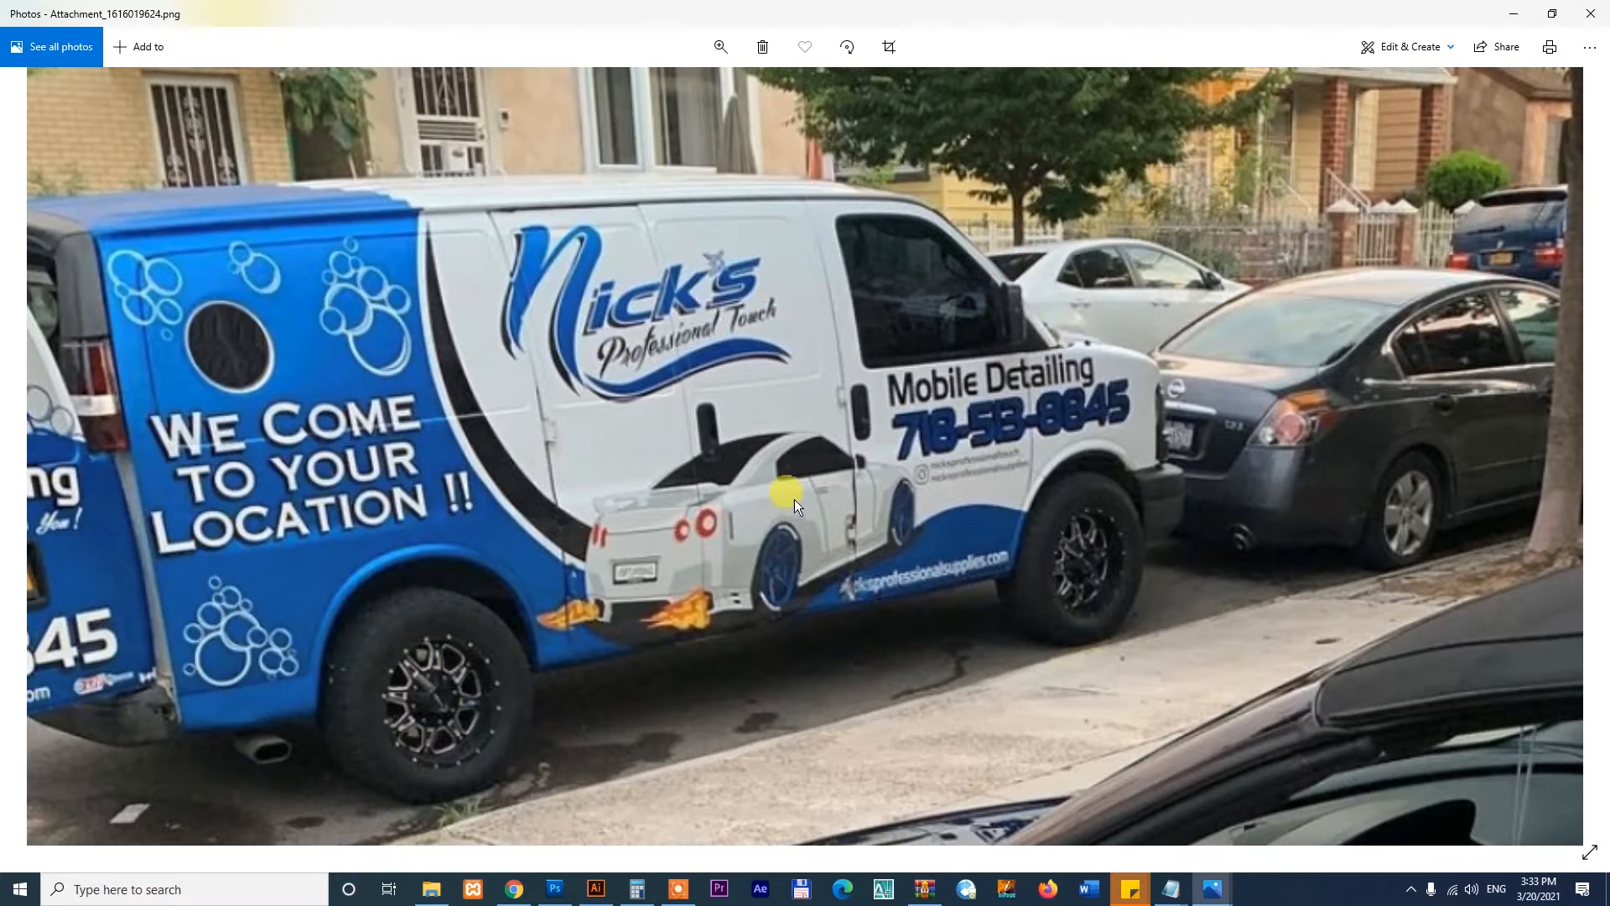
# - Review the project folder's reference images, including the white Porsche side view, the JG Auto Spa logo and the white sedan picture
pyautogui.click(1590, 13)
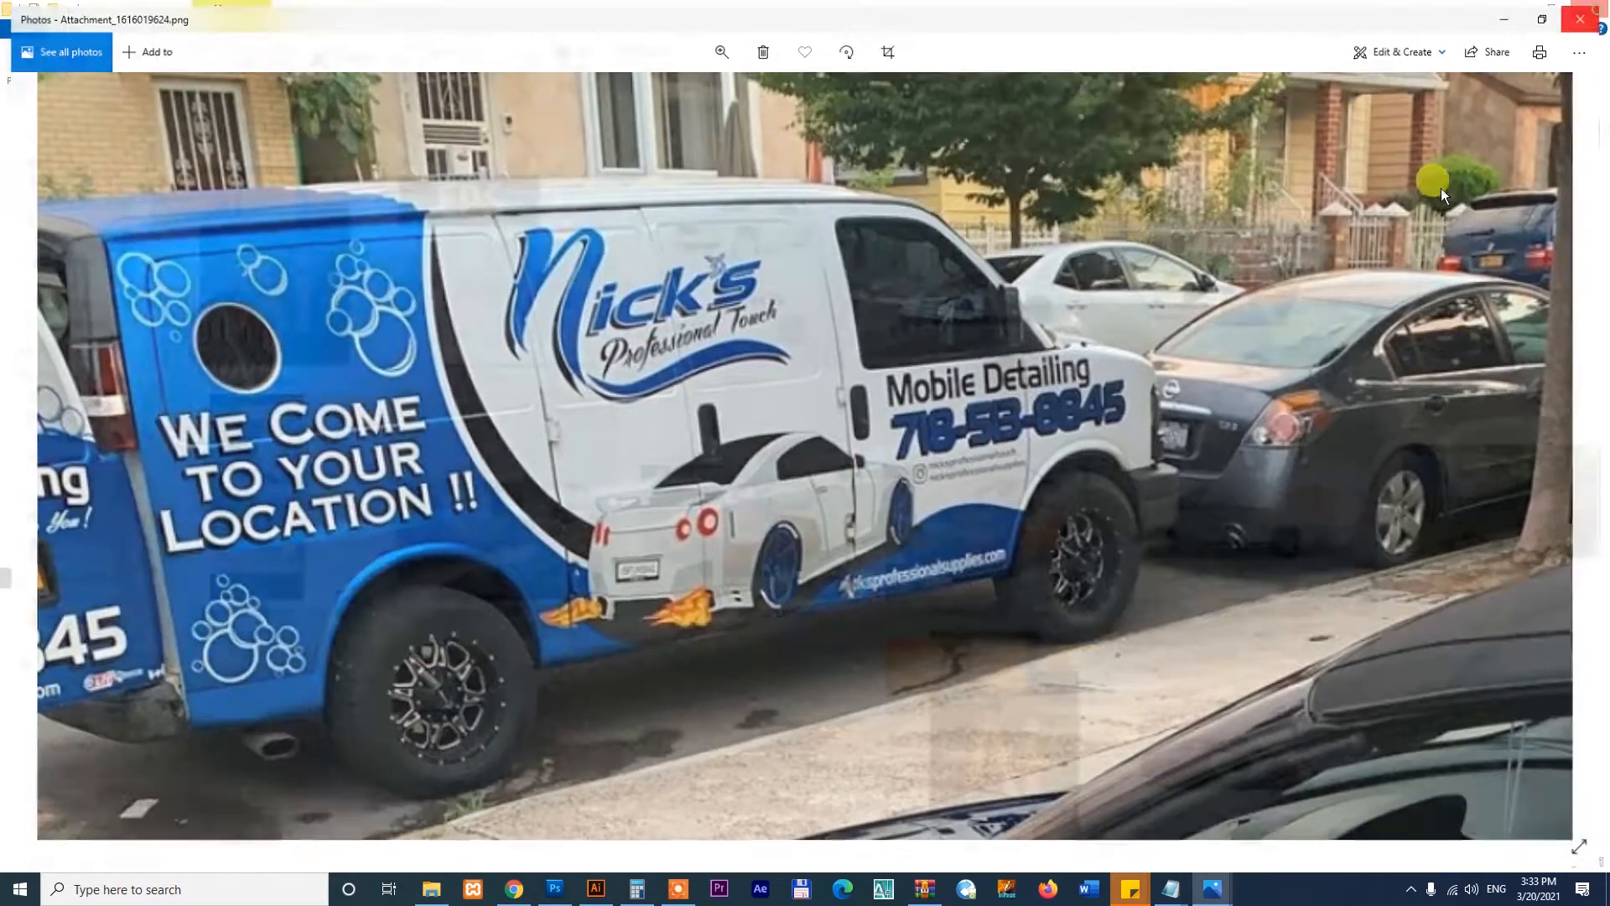
pyautogui.doubleClick(1019, 315)
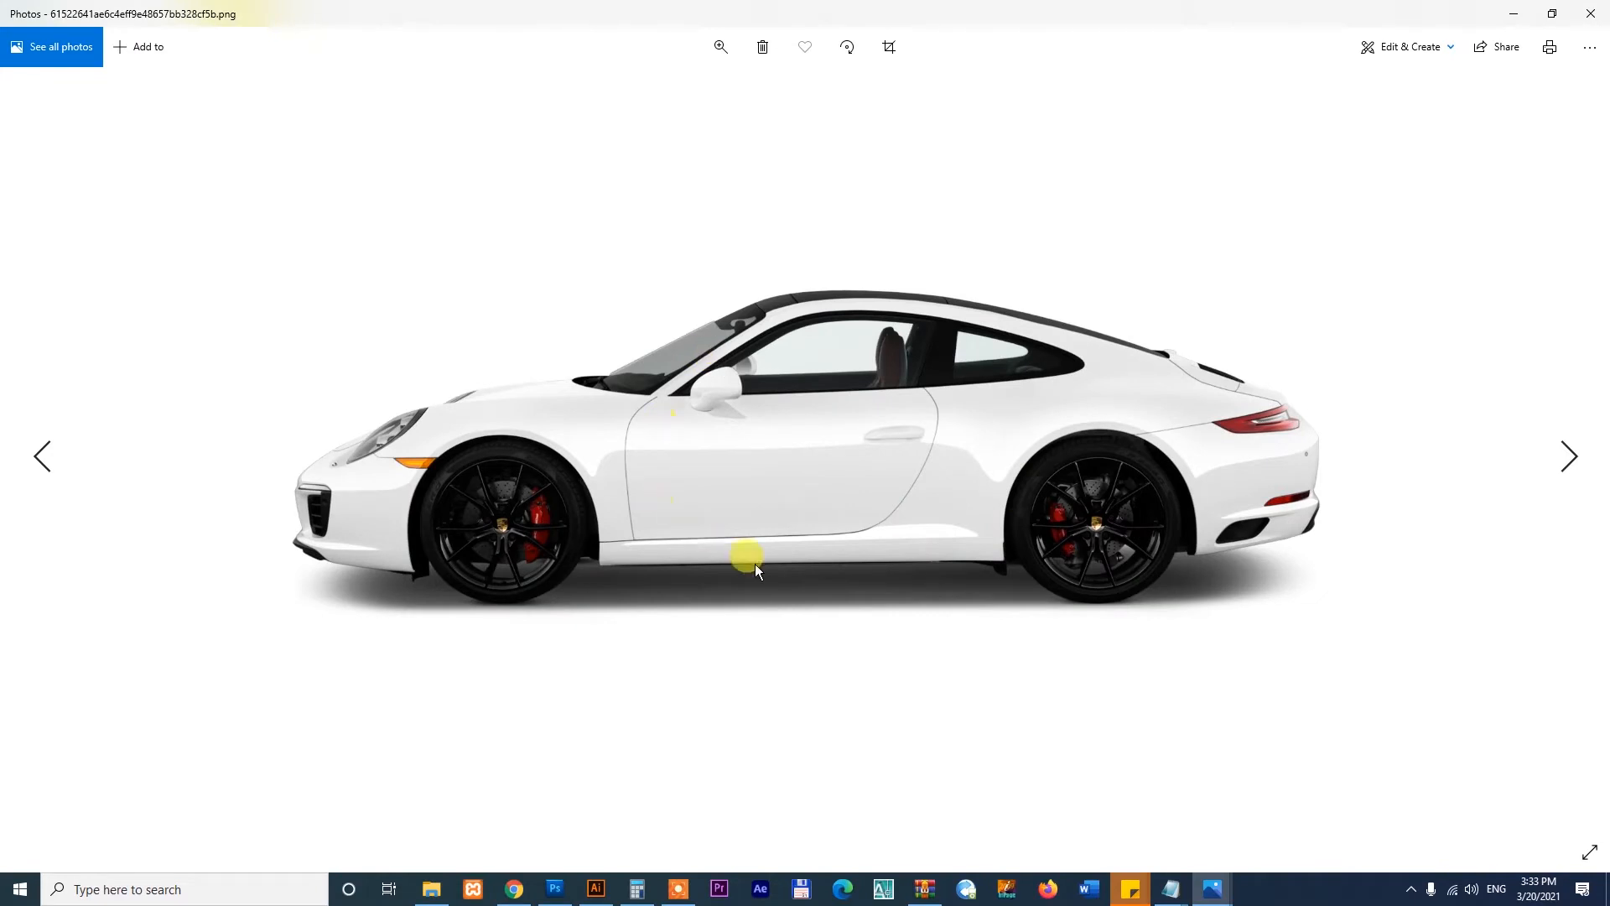
pyautogui.click(1590, 12)
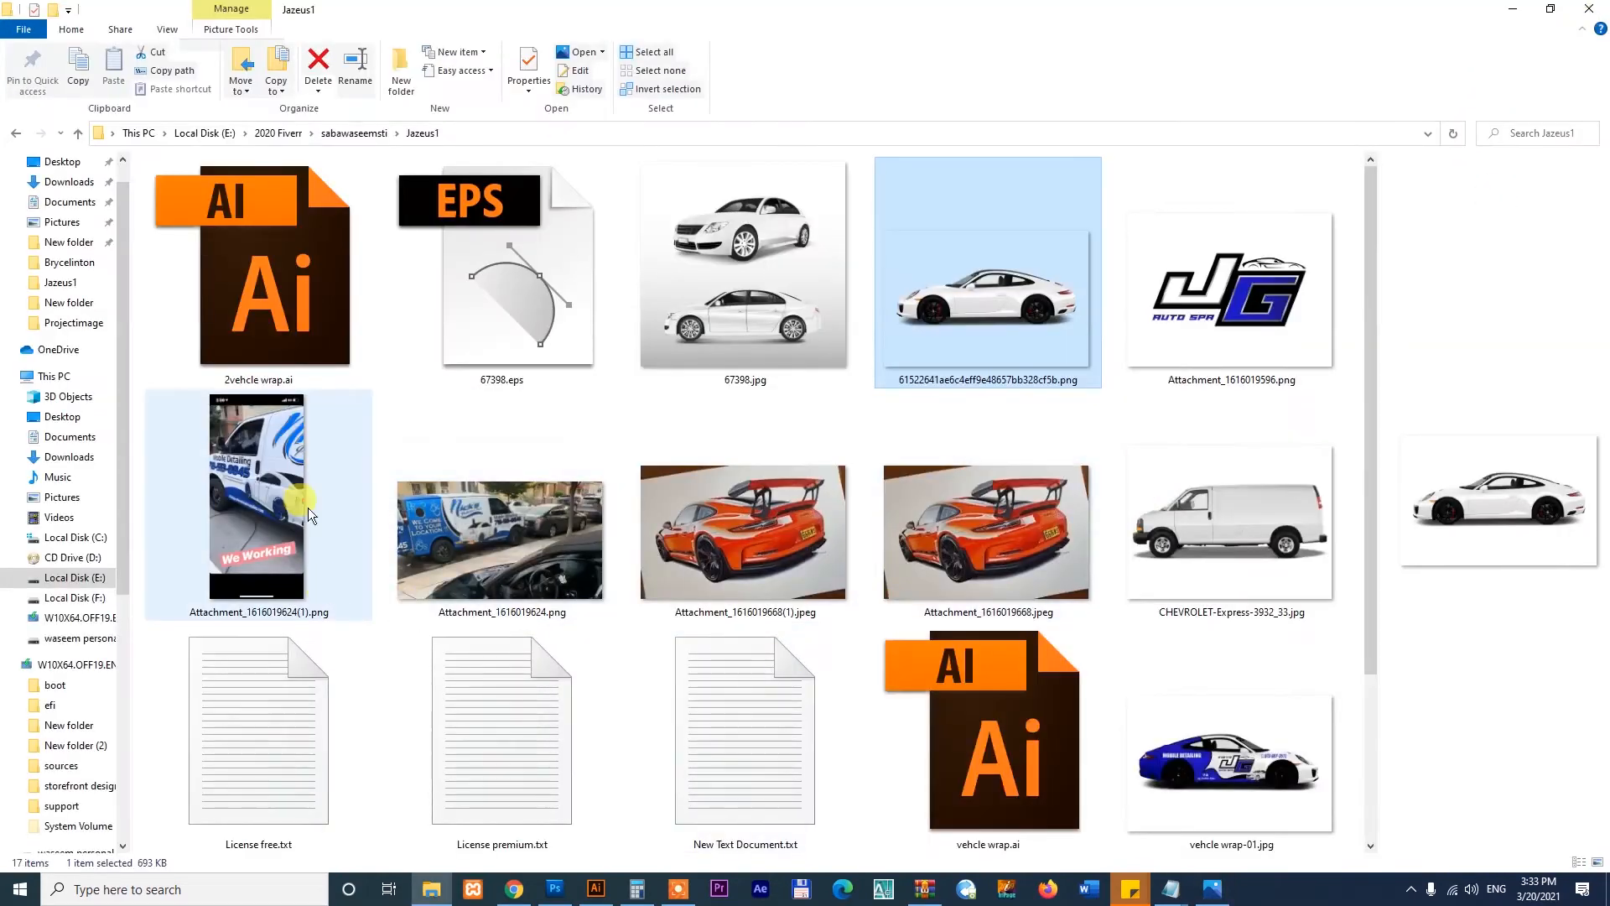
pyautogui.click(1291, 252)
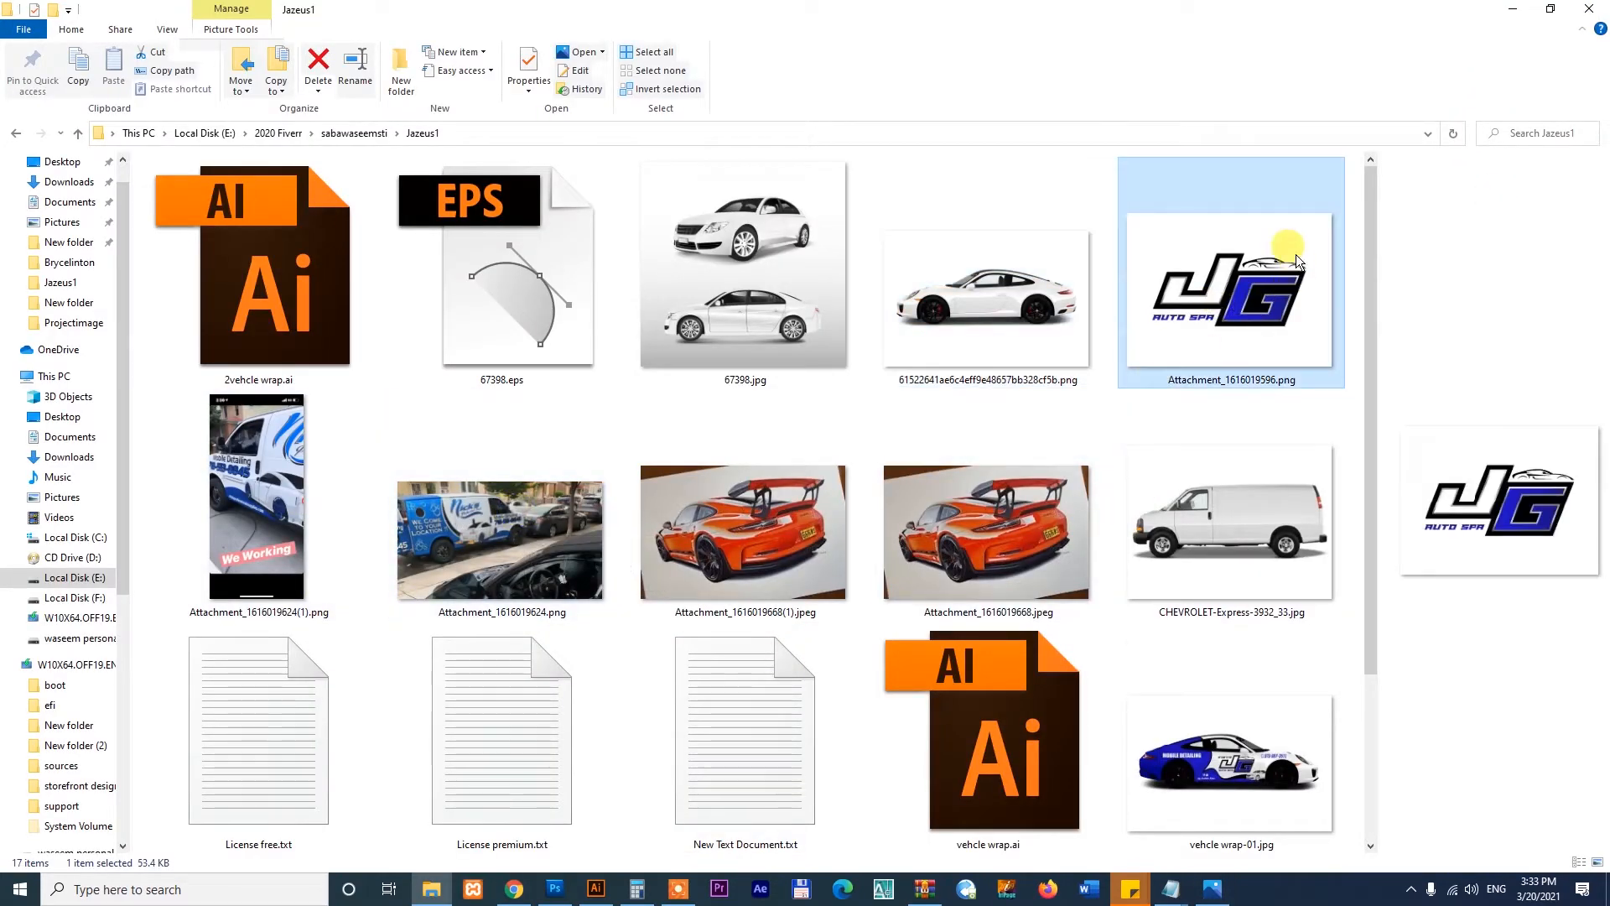
pyautogui.scroll(-2, 1224, 671)
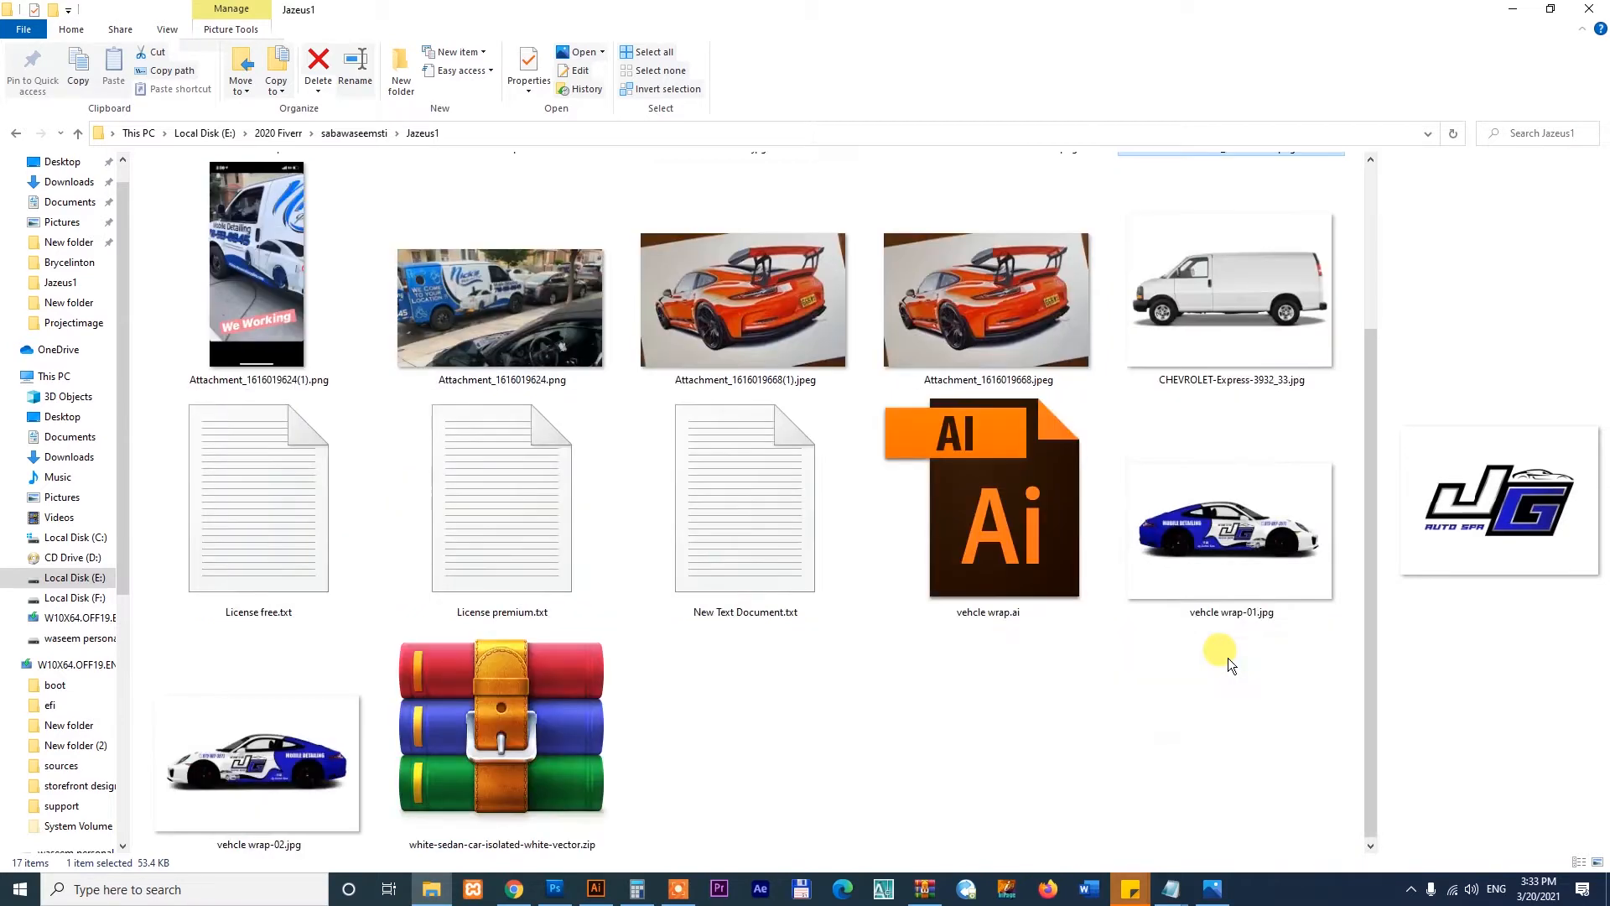
pyautogui.scroll(2, 1228, 658)
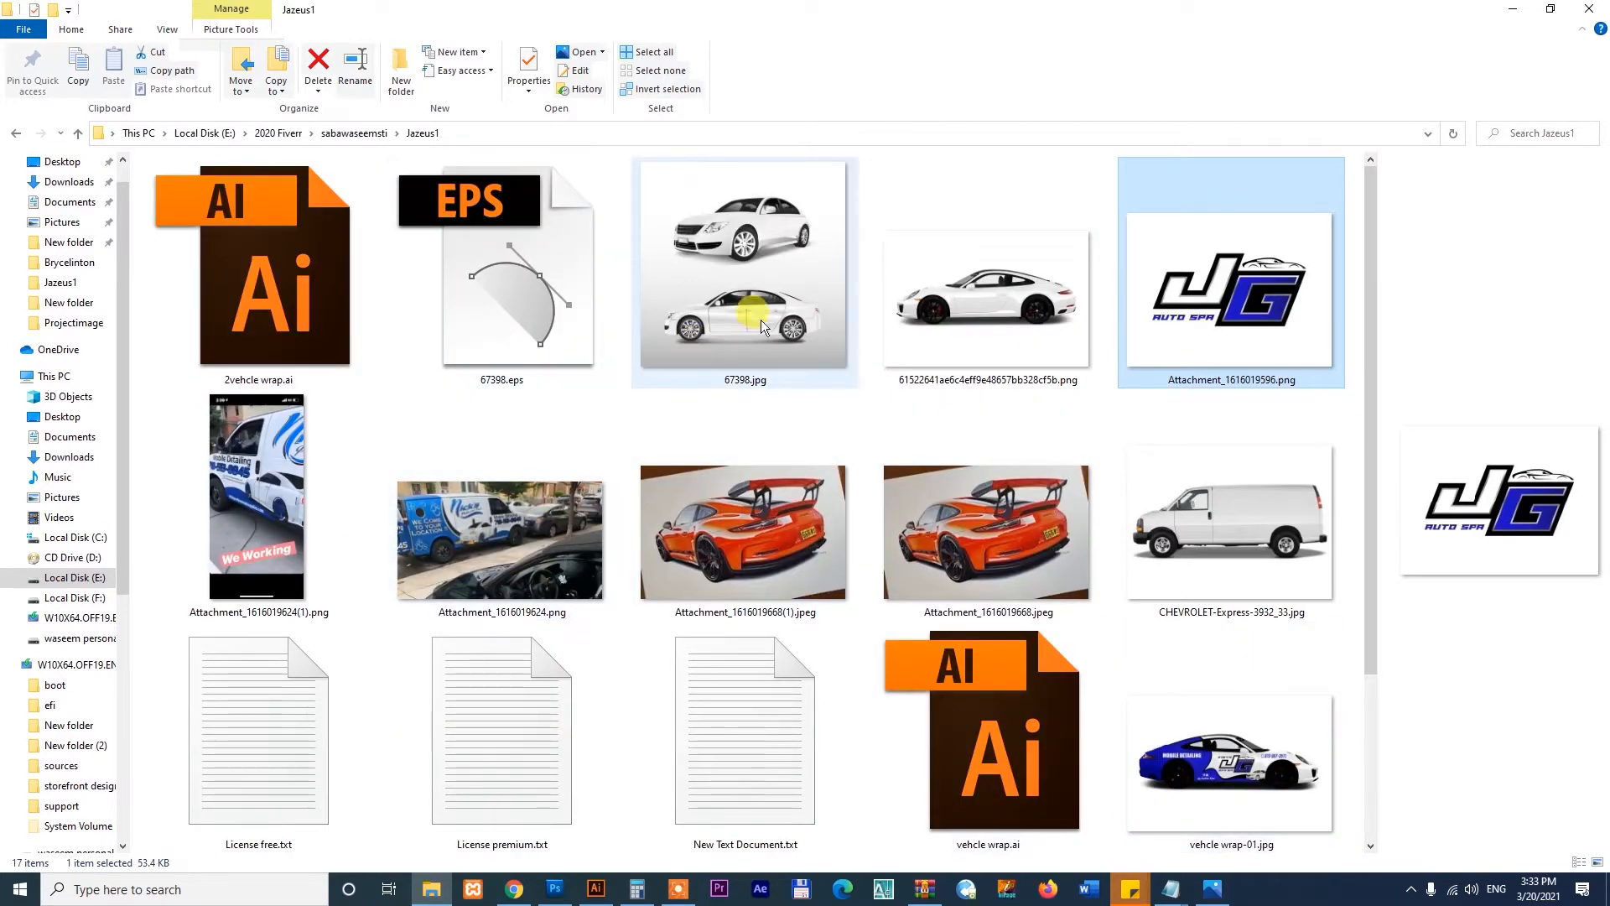
pyautogui.click(570, 252)
pyautogui.click(688, 268)
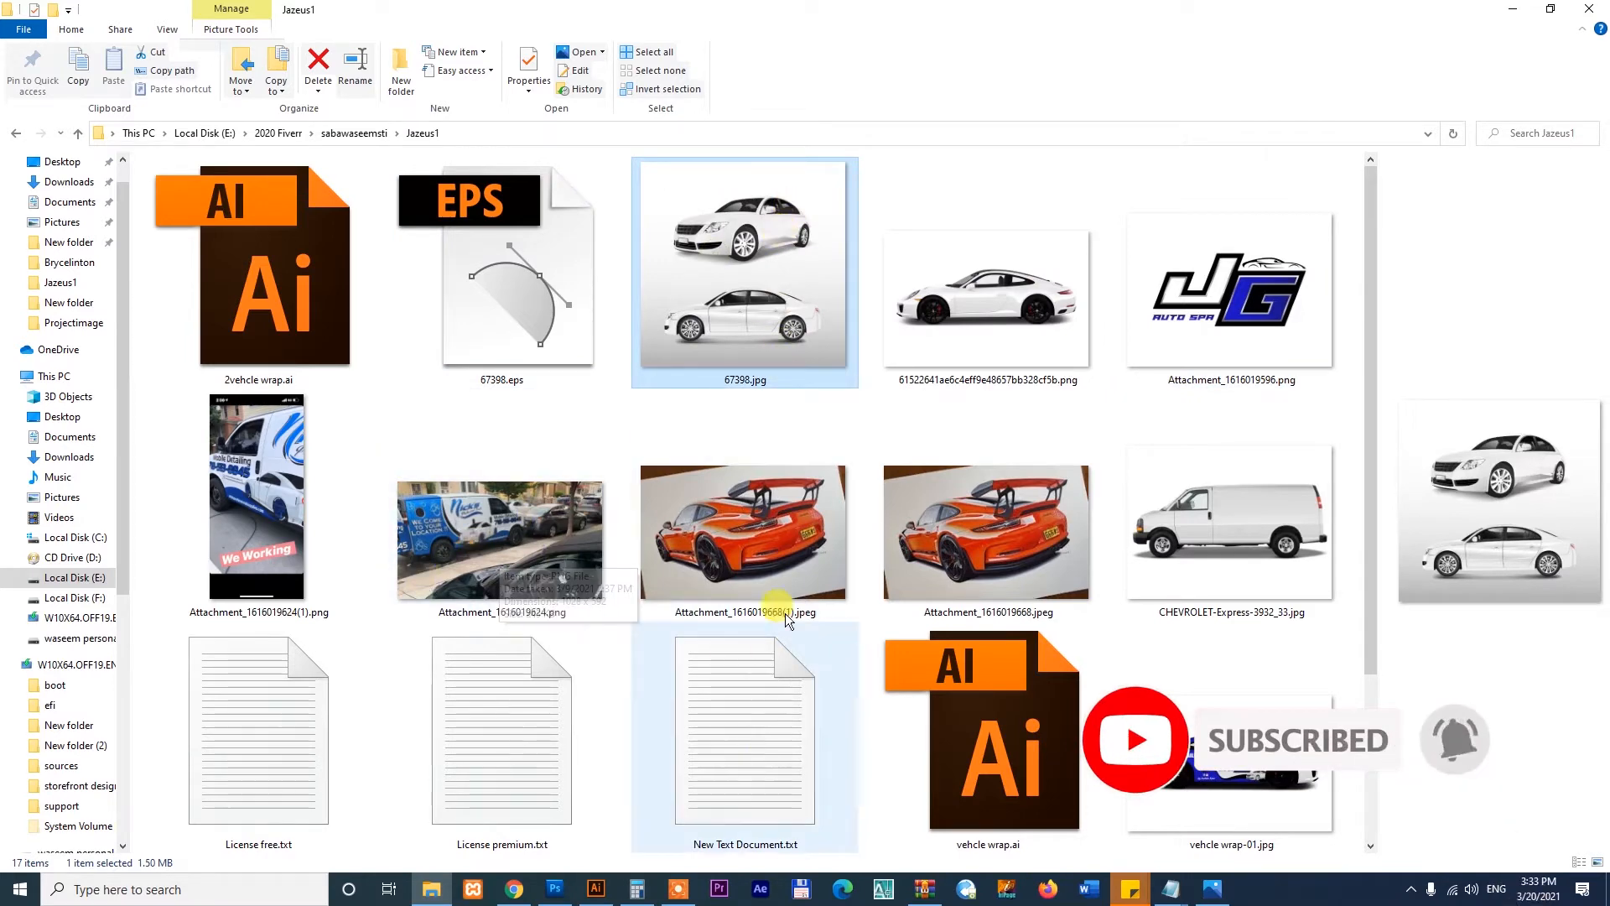
# - Read the client's text brief, highlighting the business name, slogan, phone number, service line and social media handle required on the wrap
pyautogui.doubleClick(771, 737)
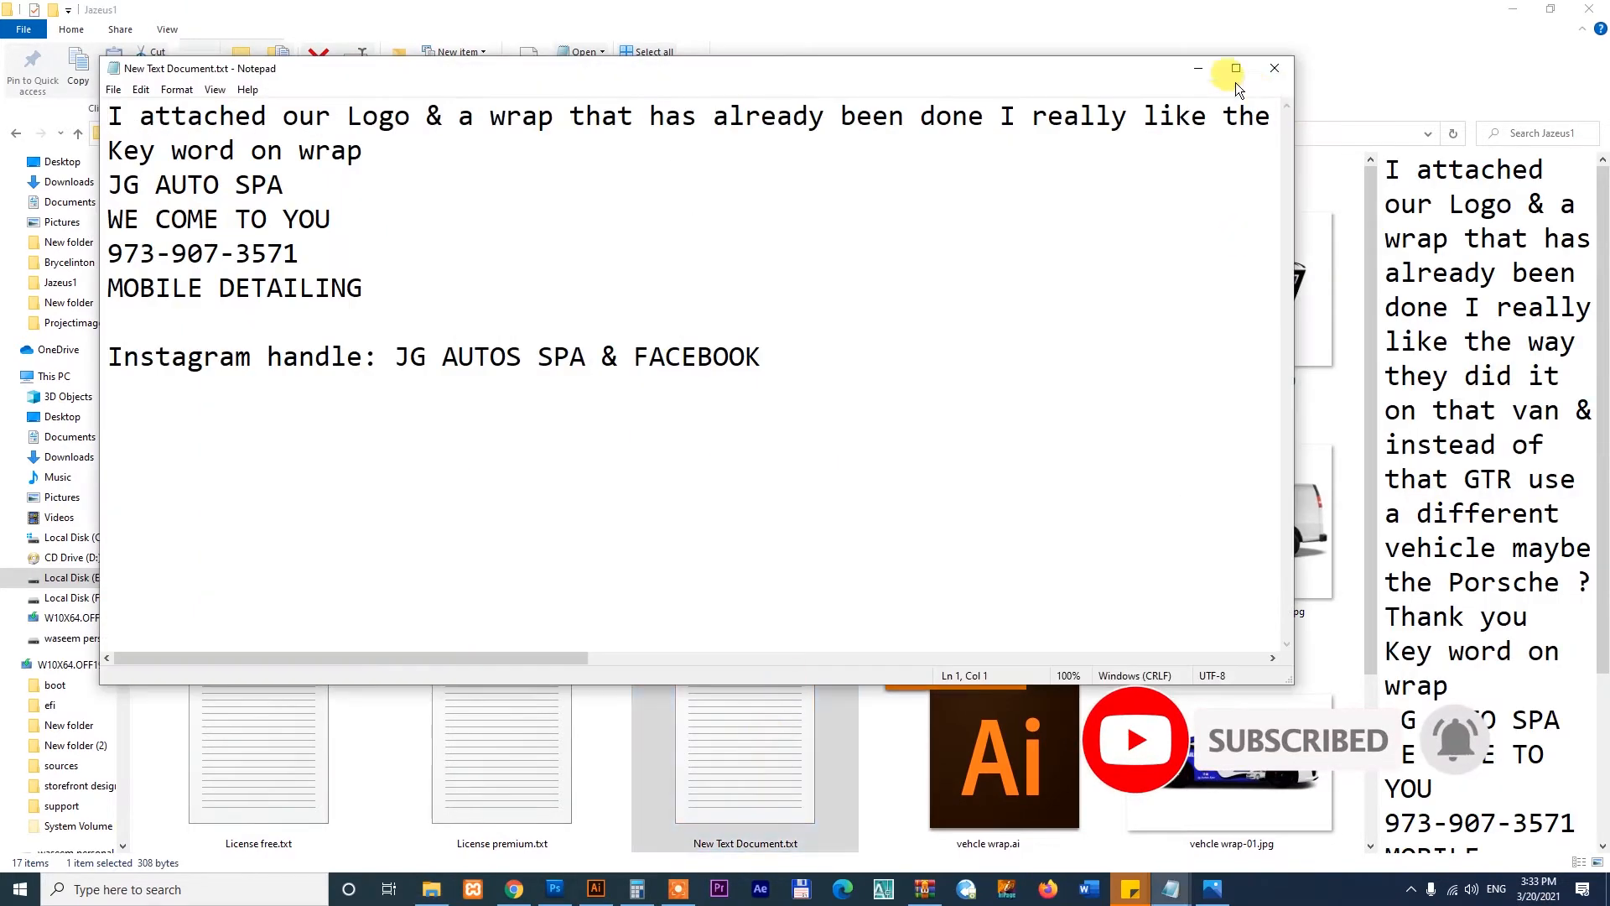
pyautogui.click(1172, 889)
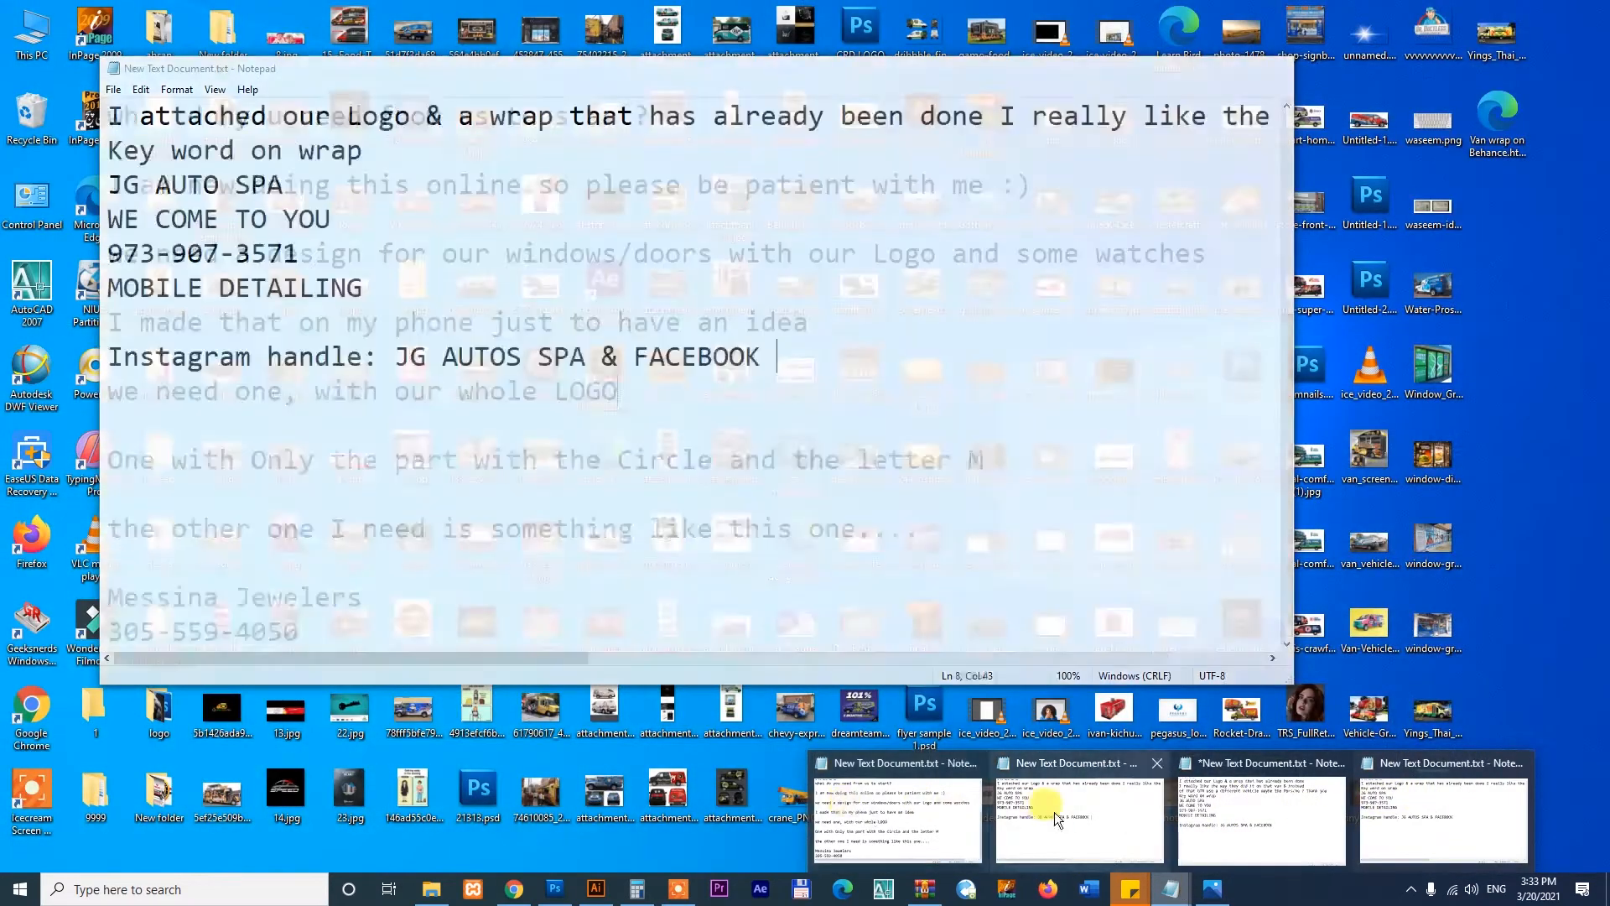
pyautogui.click(1204, 809)
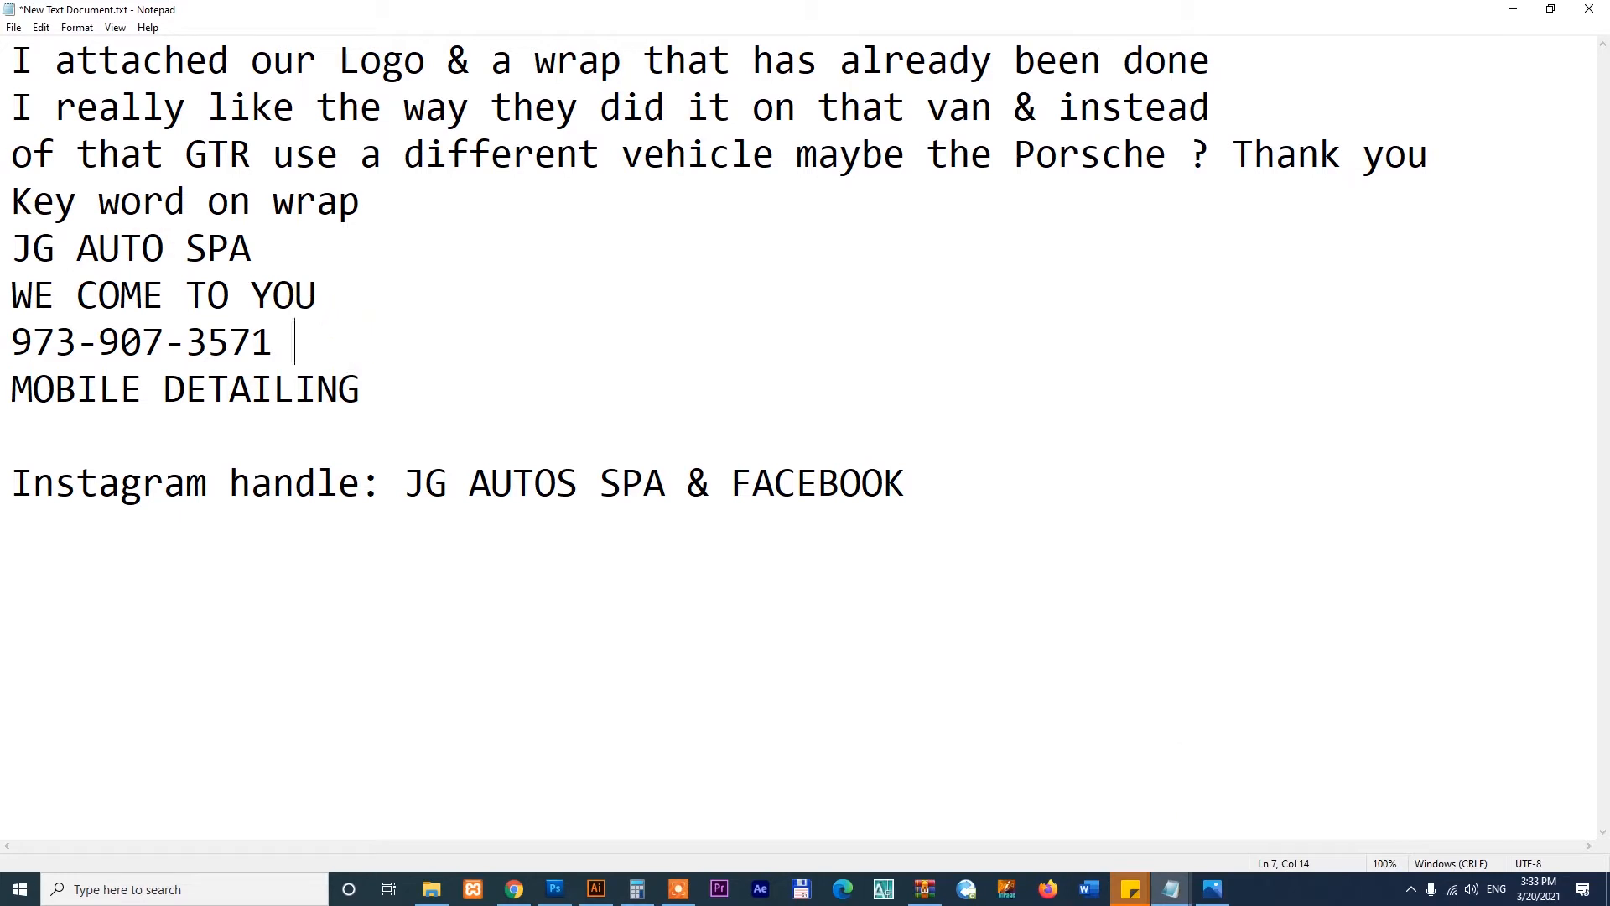
pyautogui.moveTo(11, 248); pyautogui.dragTo(266, 250)
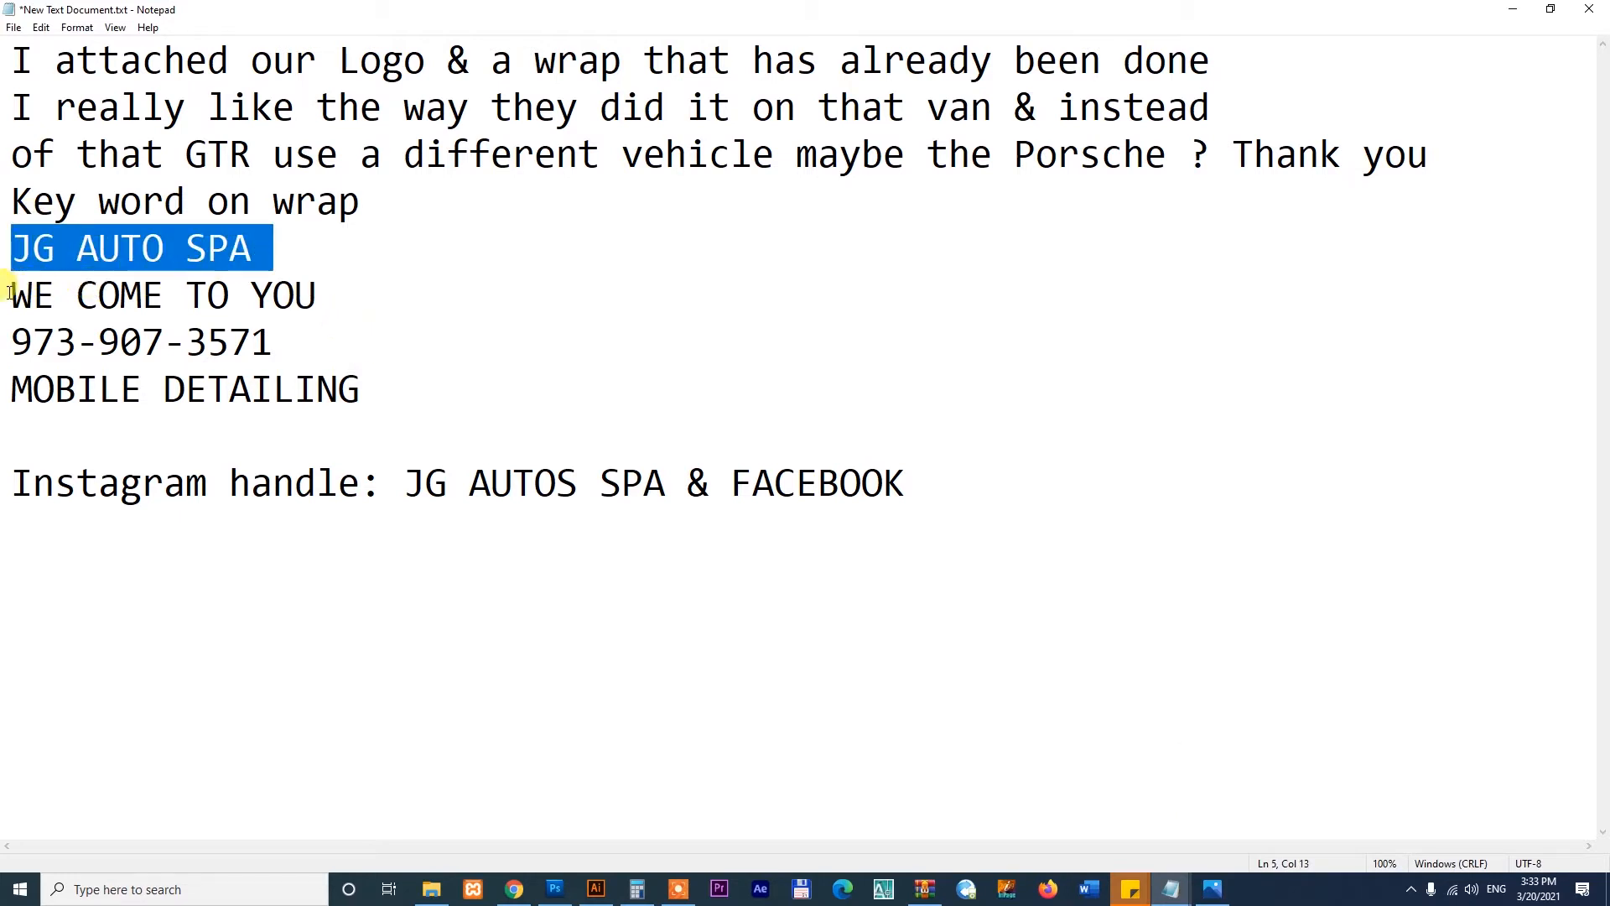
pyautogui.moveTo(12, 294); pyautogui.dragTo(346, 301)
pyautogui.moveTo(273, 344); pyautogui.dragTo(10, 340)
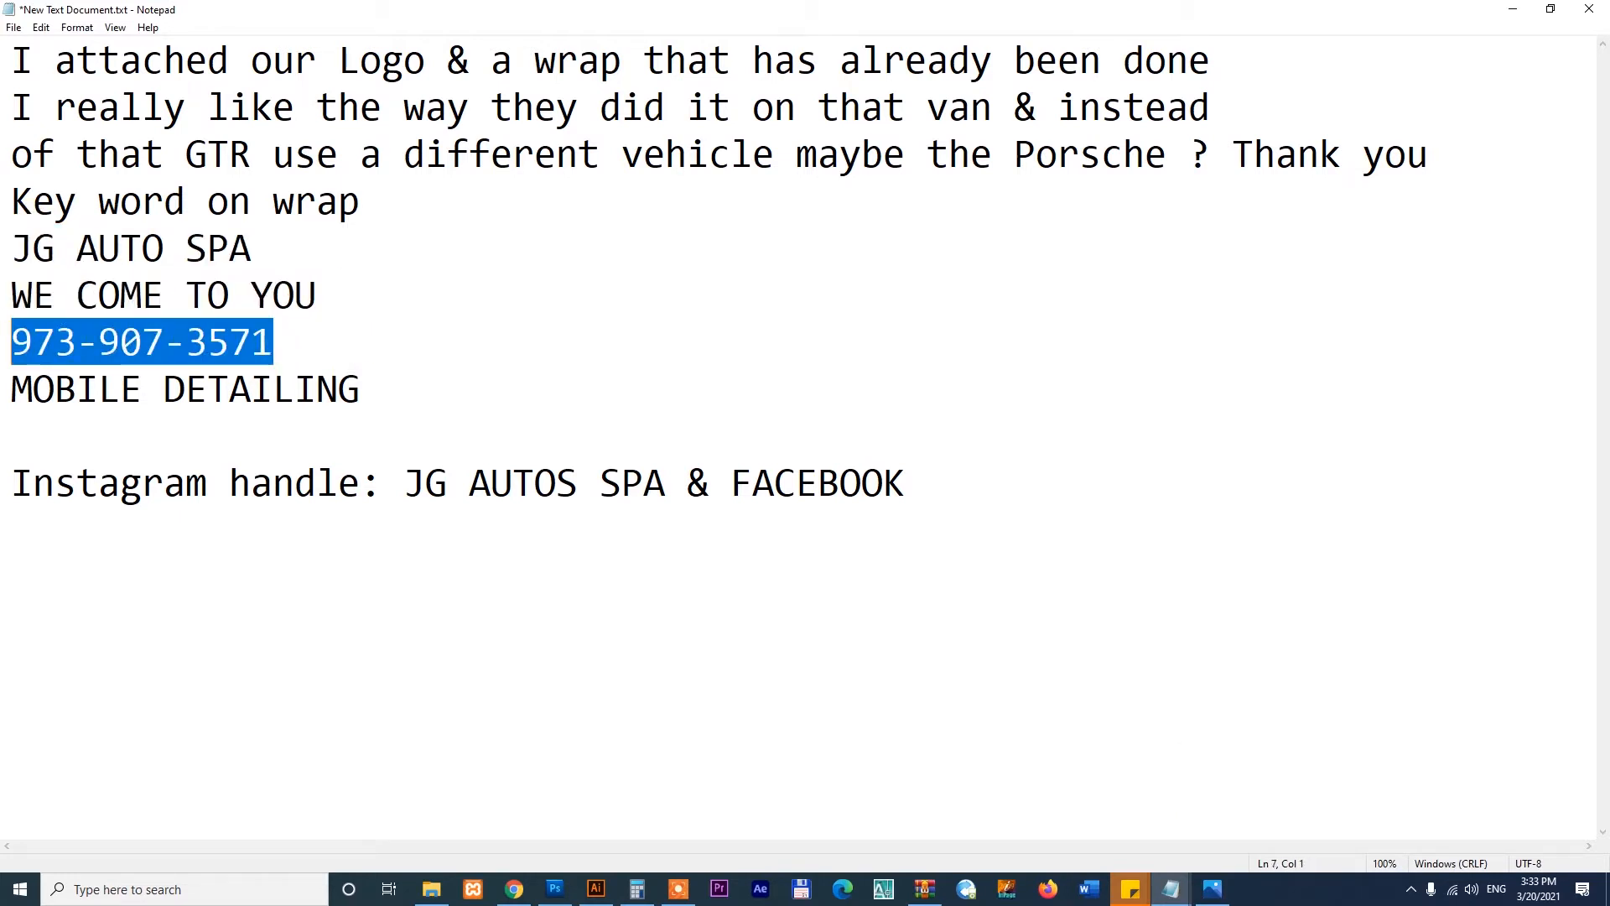
pyautogui.moveTo(367, 392); pyautogui.dragTo(10, 390)
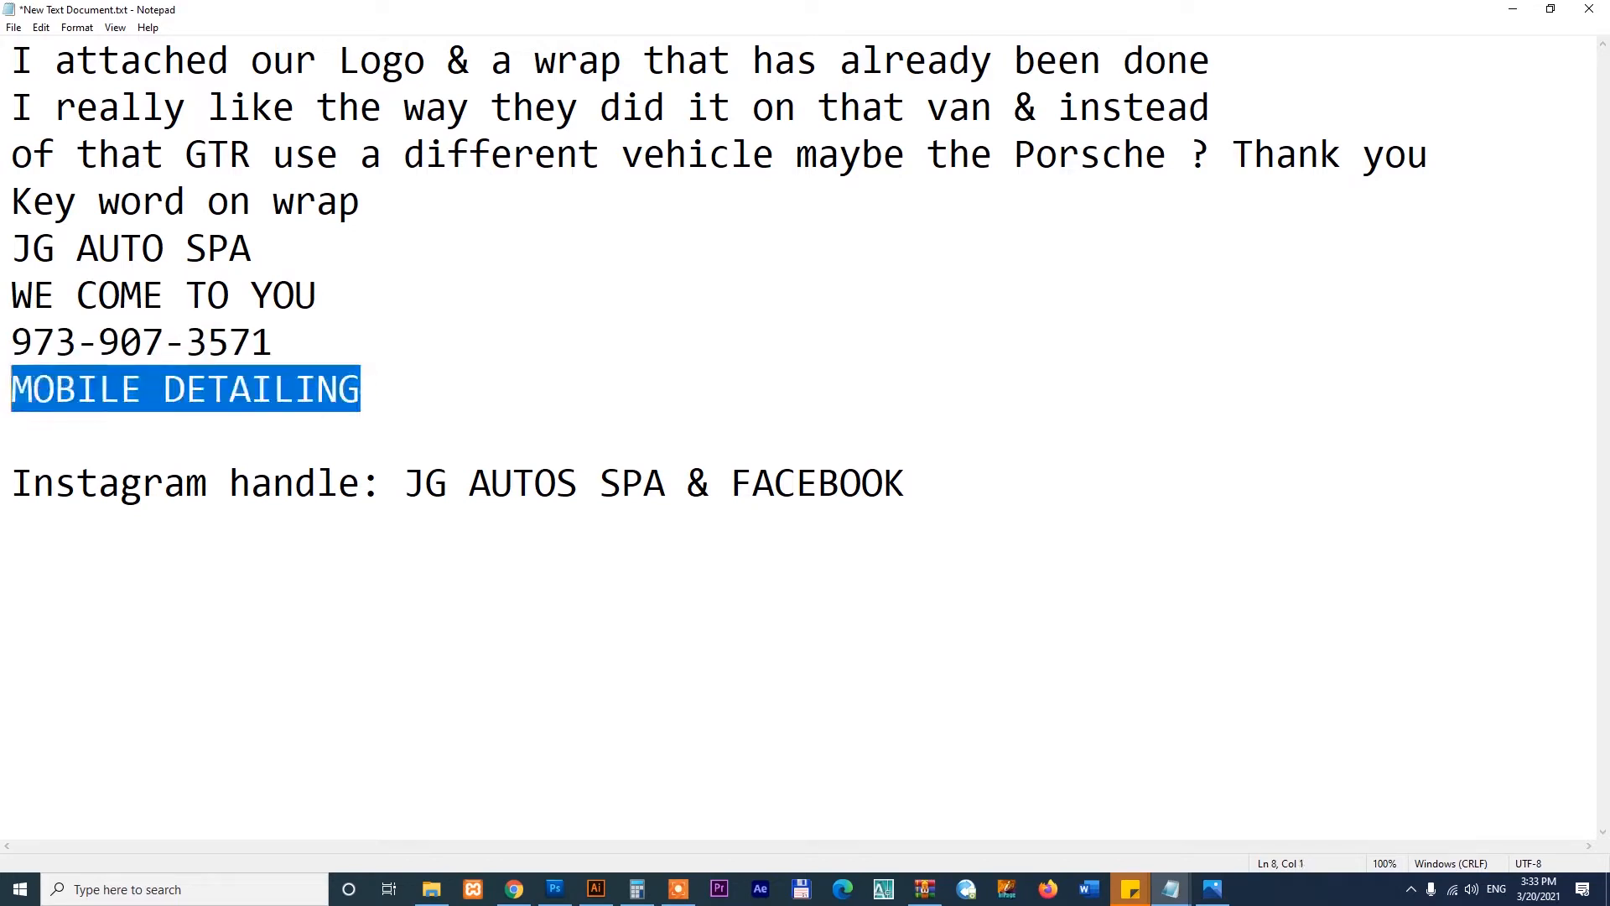
pyautogui.moveTo(929, 483); pyautogui.dragTo(404, 483)
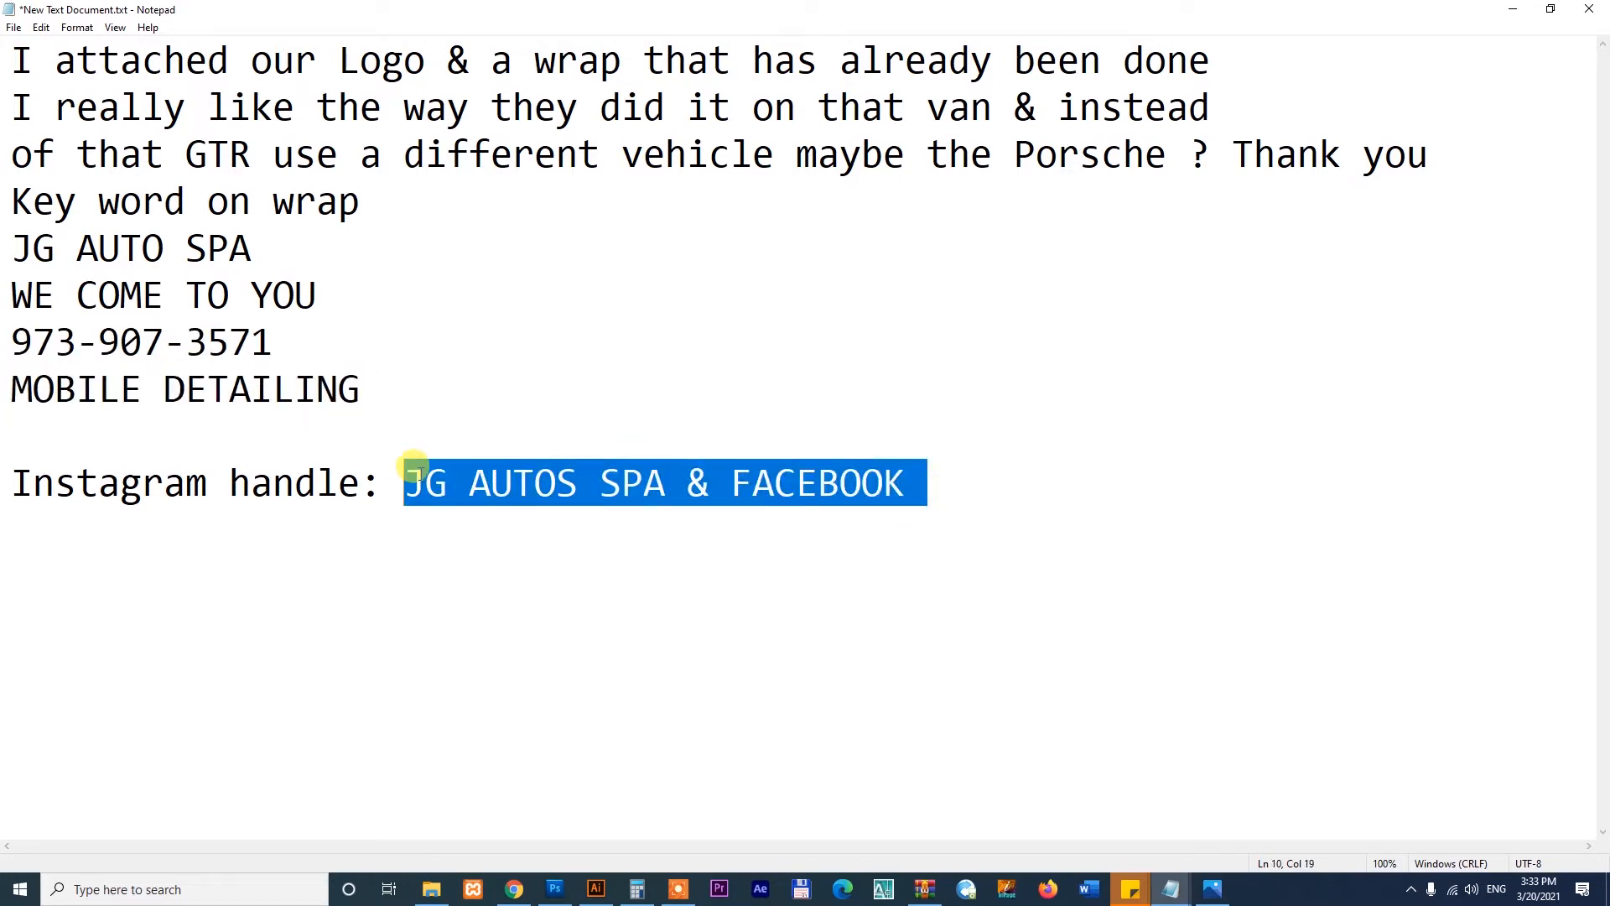
pyautogui.click(459, 346)
pyautogui.click(1512, 9)
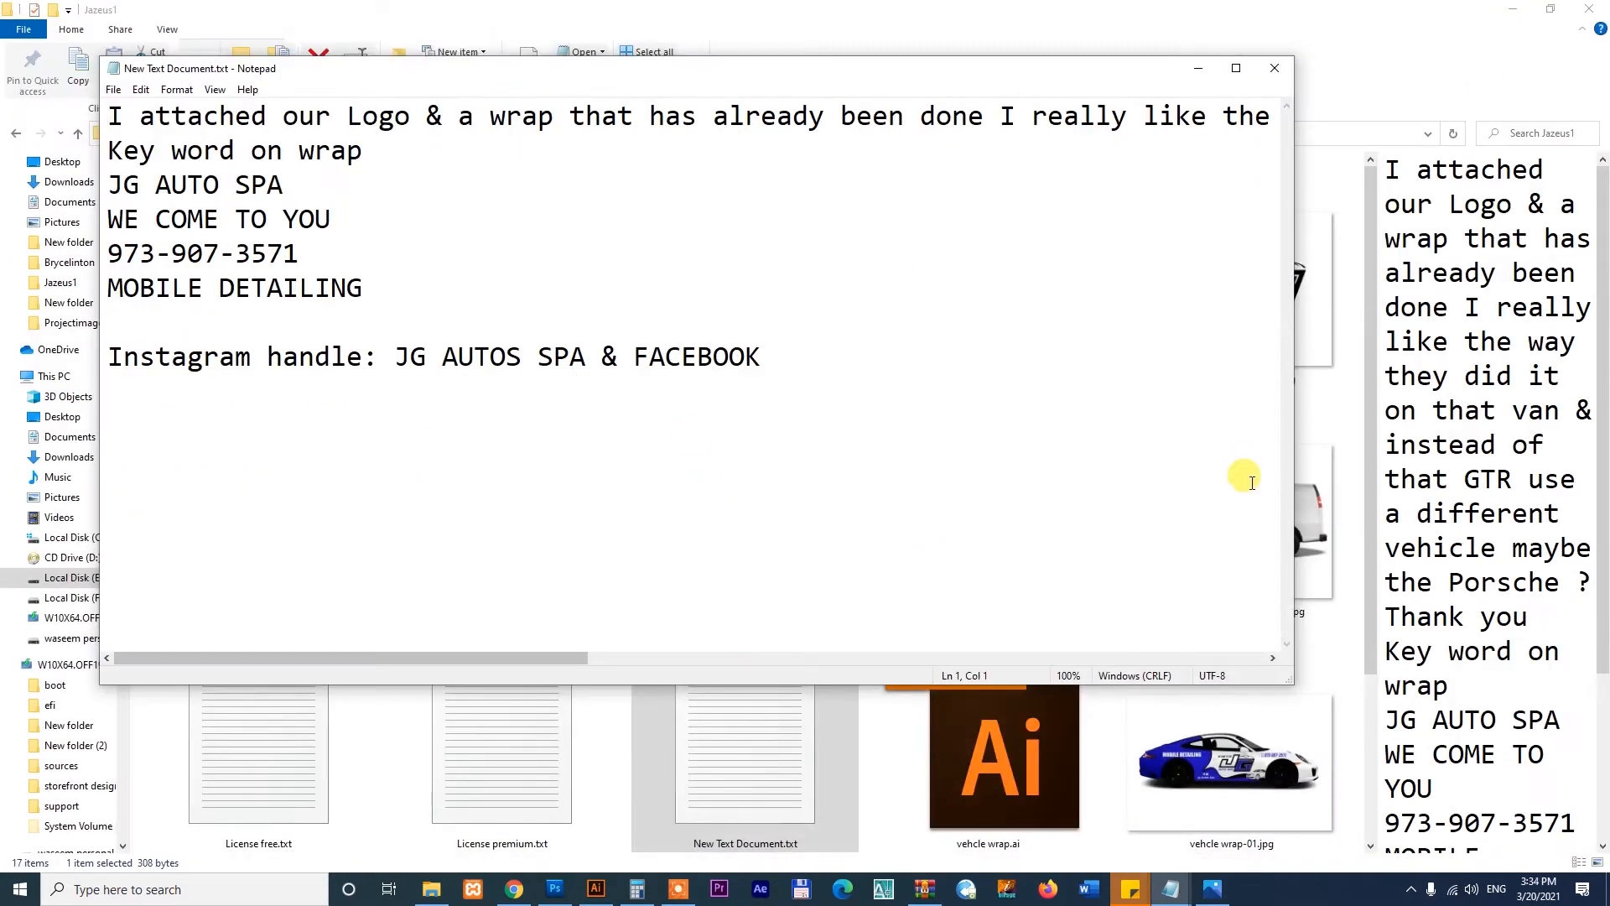
# - Switch to Illustrator and examine the finished Porsche wrap design on the upper artboard up close
pyautogui.click(1316, 482)
pyautogui.click(1312, 313)
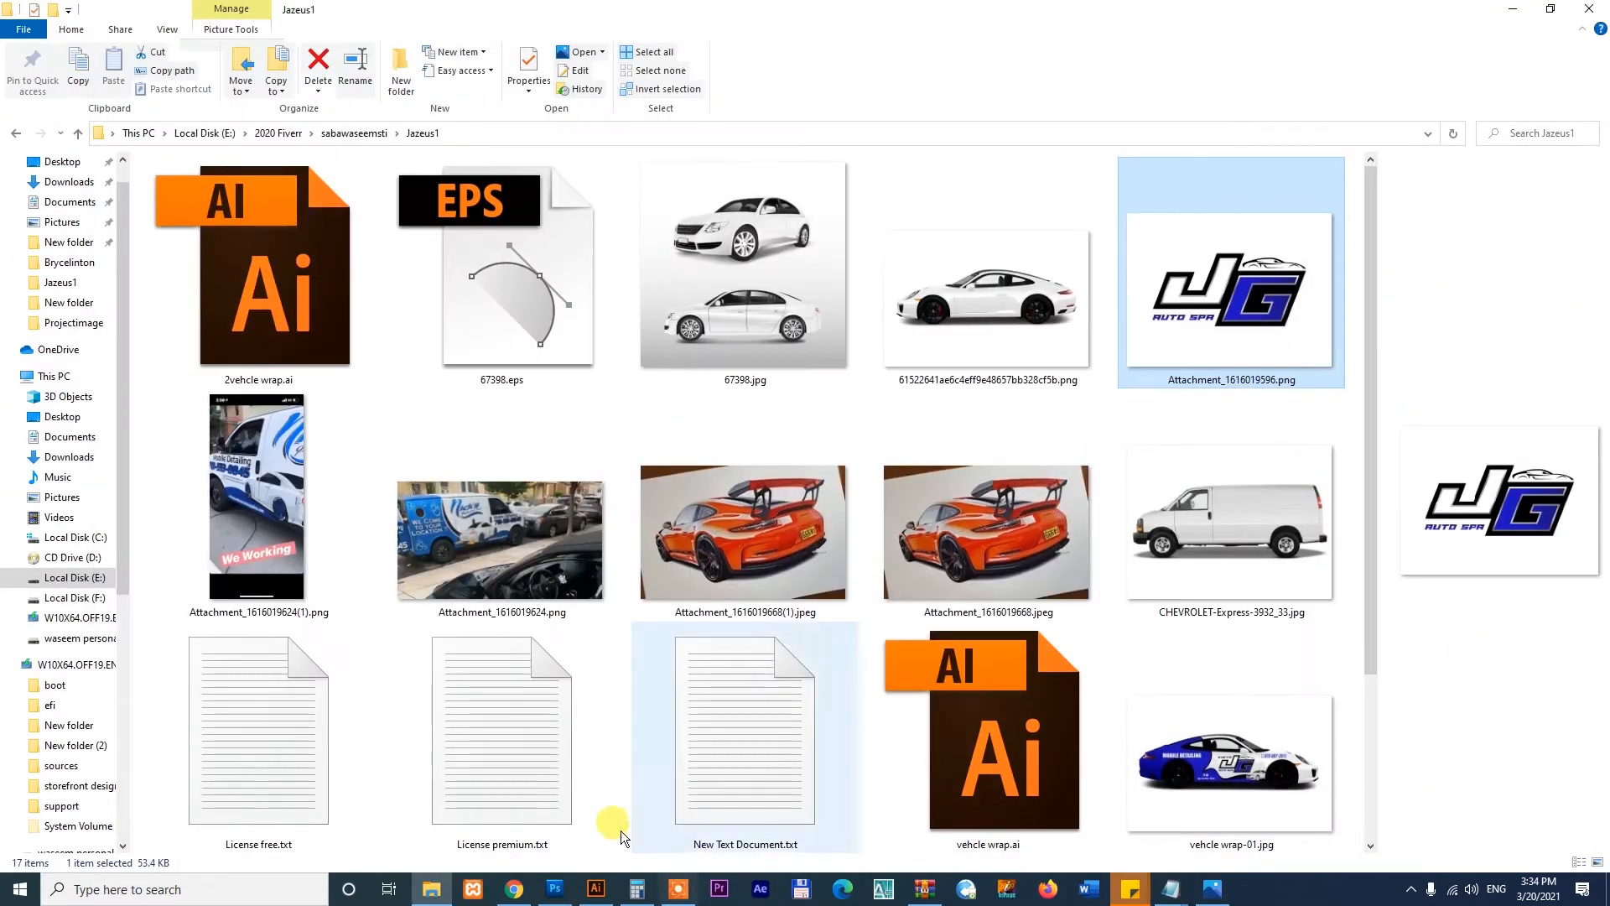
pyautogui.click(591, 890)
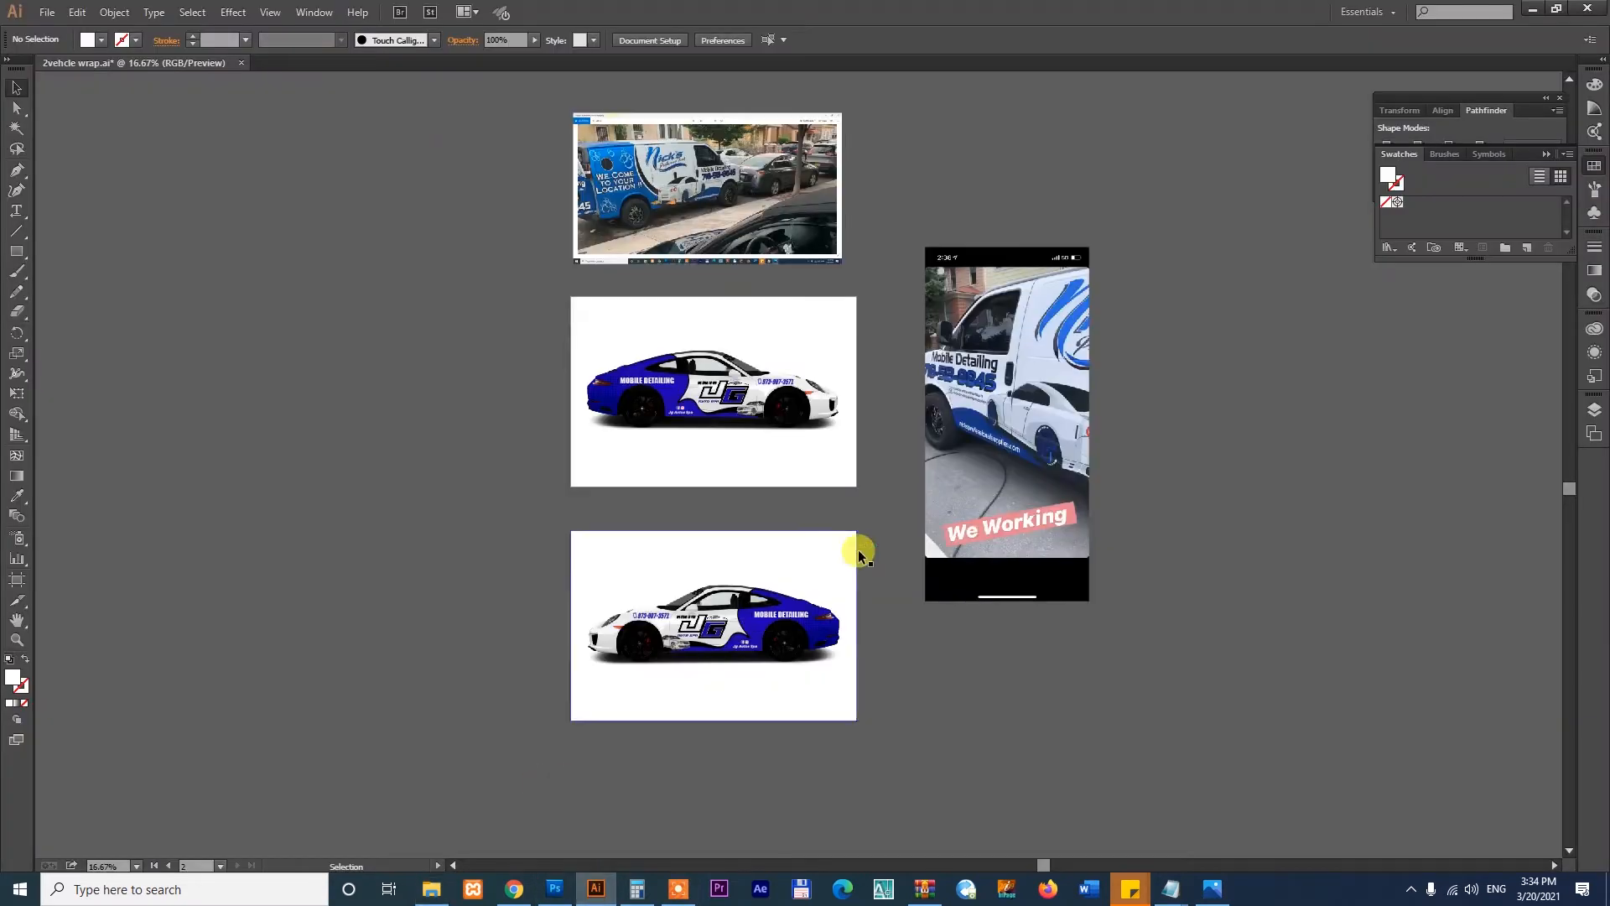
pyautogui.press('z')
pyautogui.moveTo(575, 306); pyautogui.dragTo(884, 478)
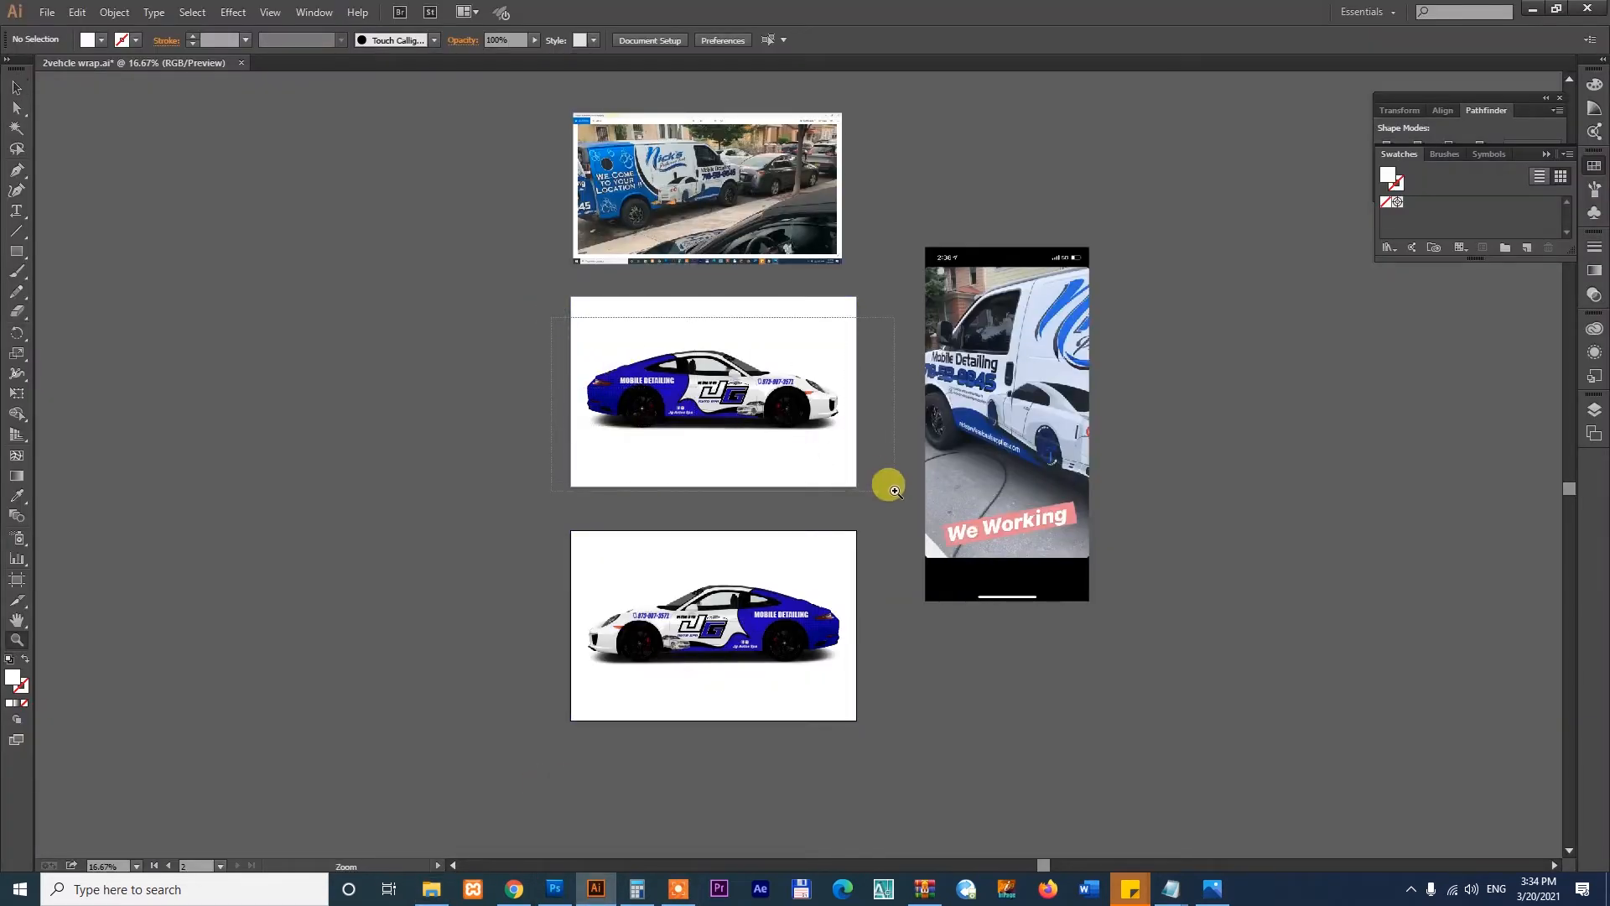
pyautogui.moveTo(159, 151); pyautogui.dragTo(1335, 719)
pyautogui.press('v')
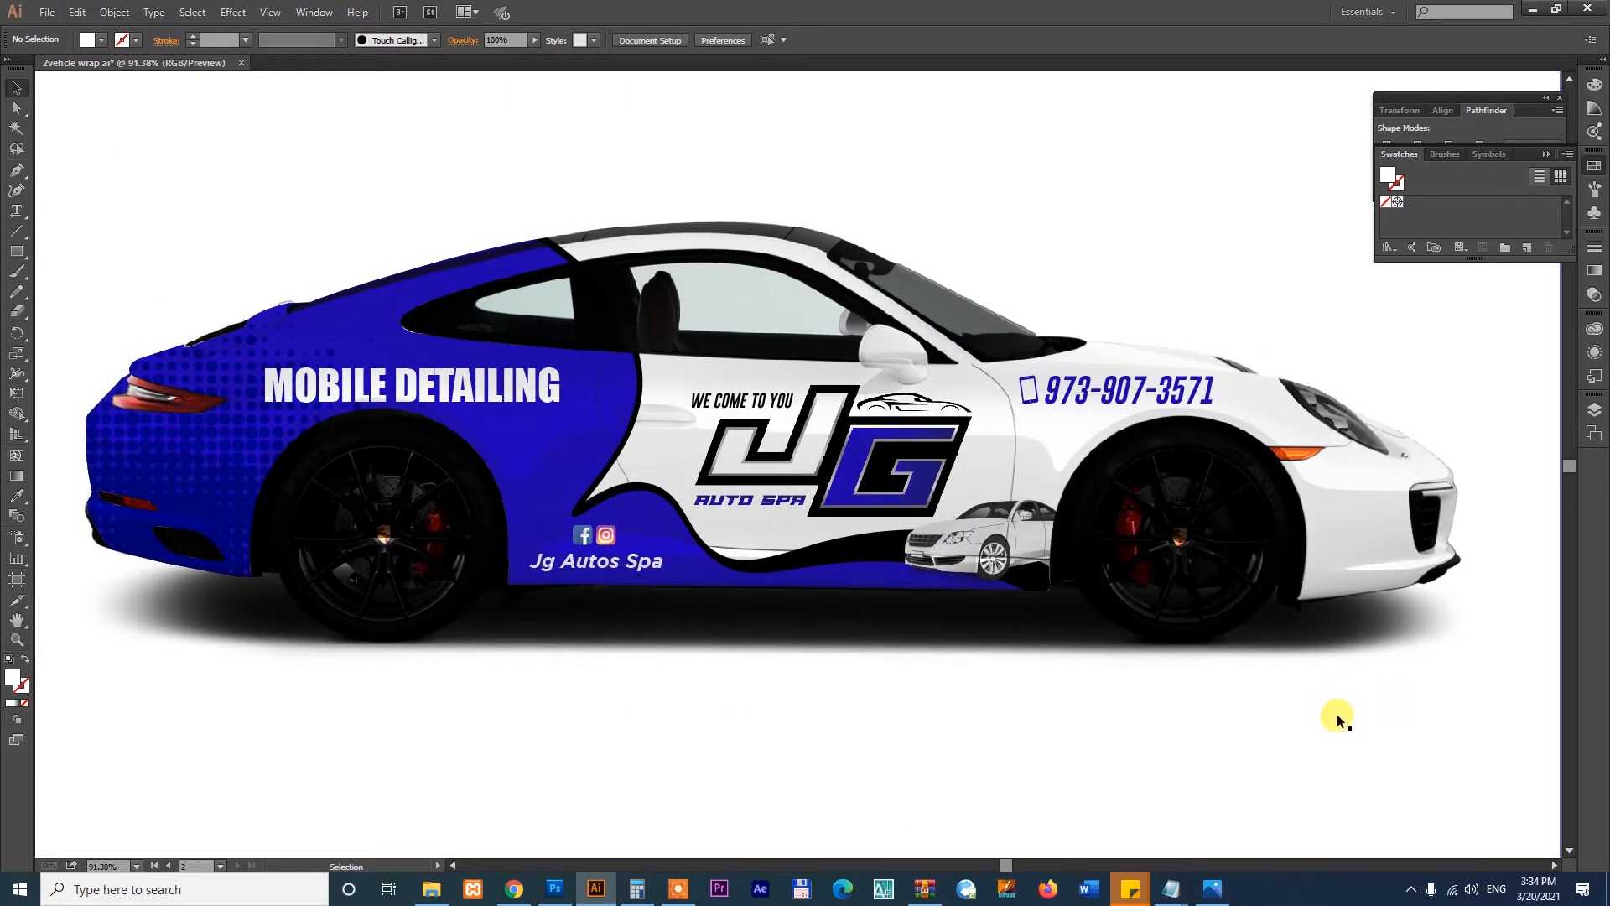
pyautogui.click(469, 387)
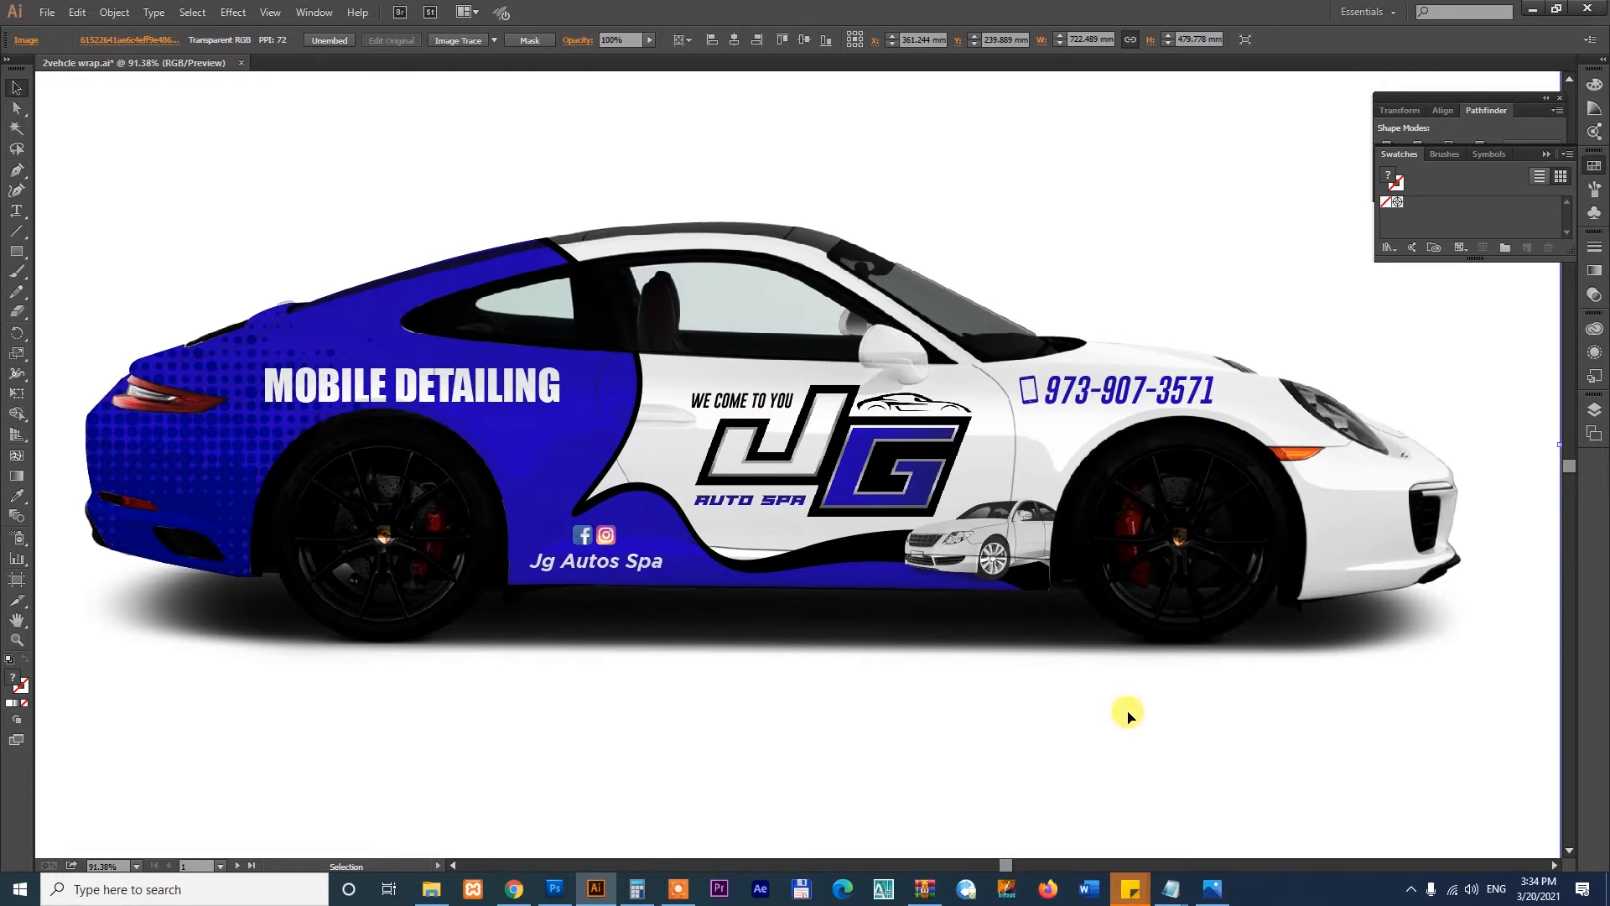
# - Check the client's text brief in Notepad again, then return to the wrap design in Illustrator
pyautogui.moveTo(1171, 888)
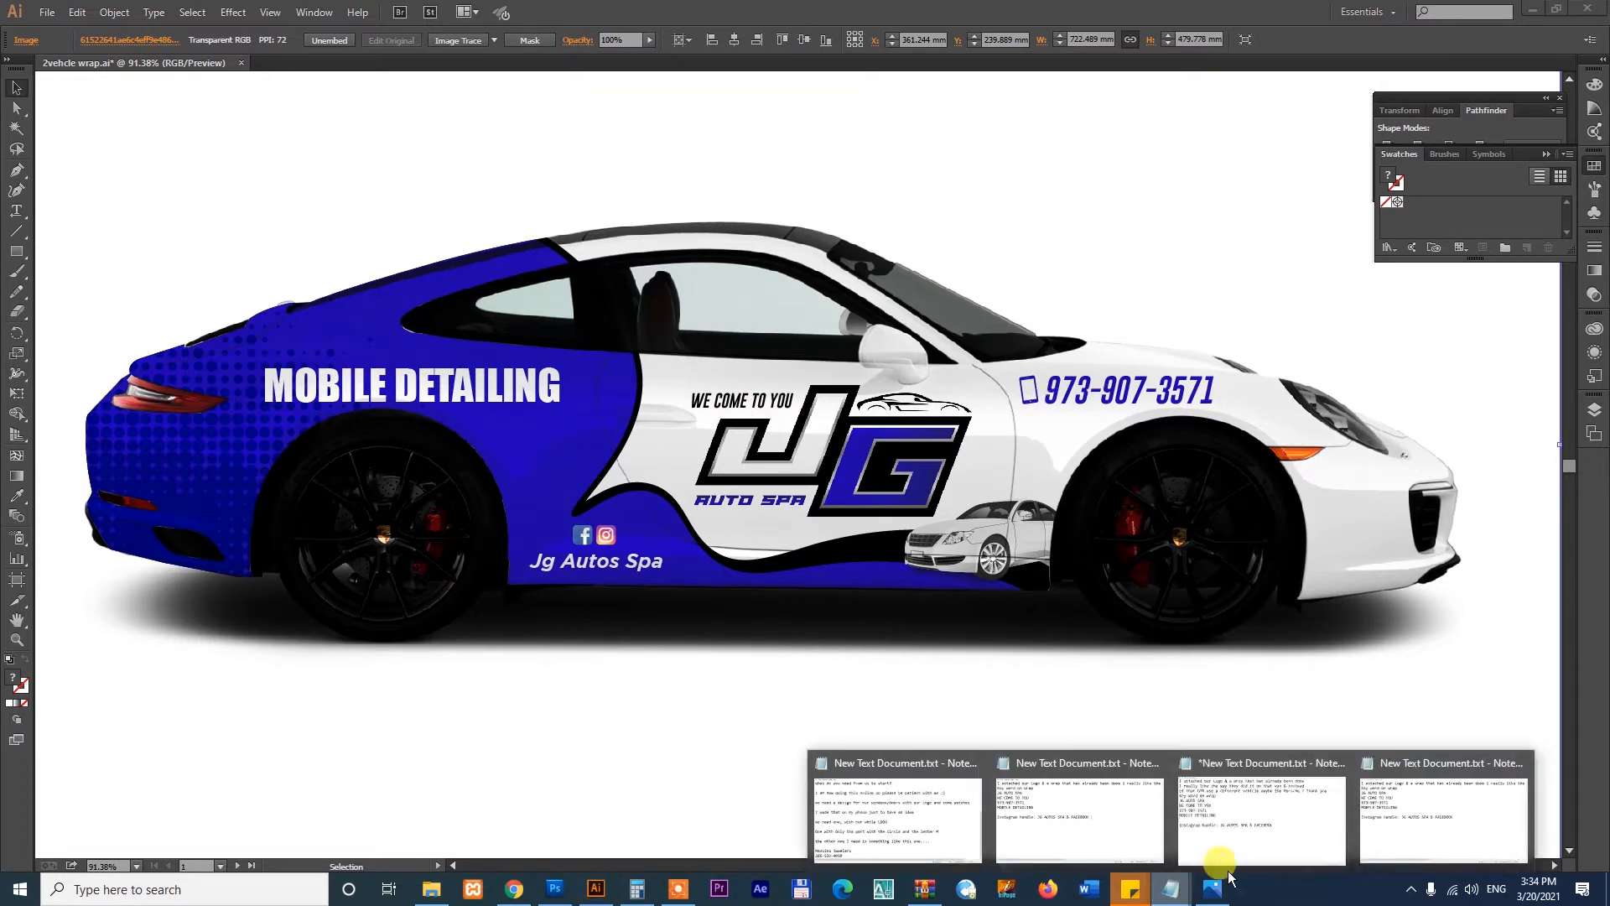
pyautogui.click(1266, 800)
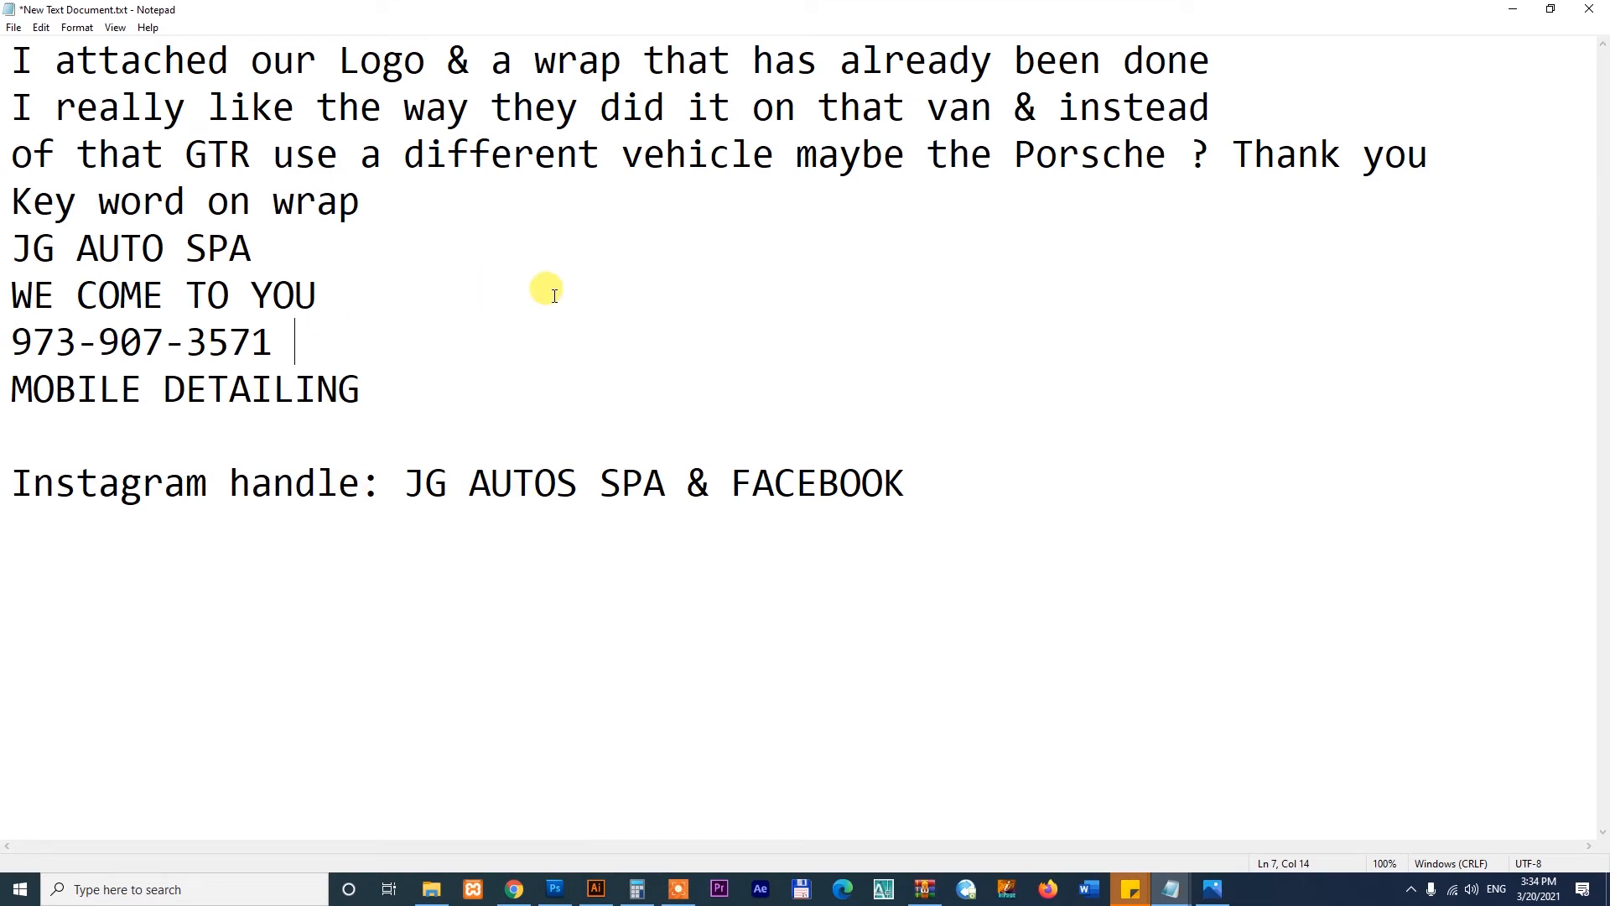
pyautogui.hotkey('alt', 'Tab')
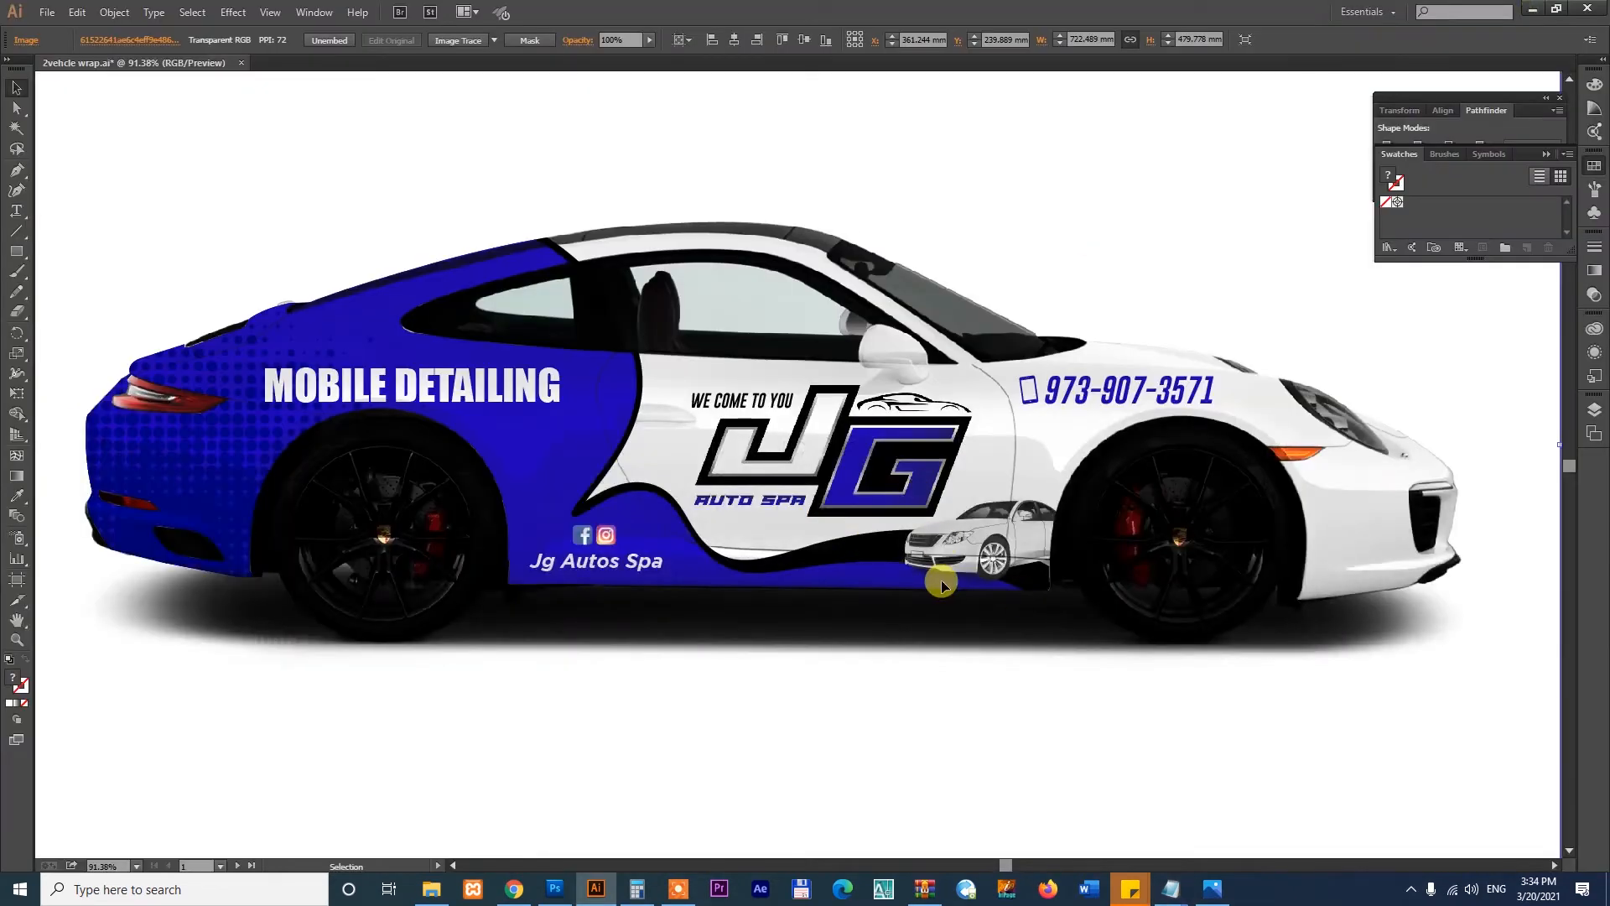
# - Show the document's layers and delete the Layer 4 car image overlaying the wrap on the upper artboard
pyautogui.hotkey('ctrl', '-')
pyautogui.hotkey('ctrl', '-')
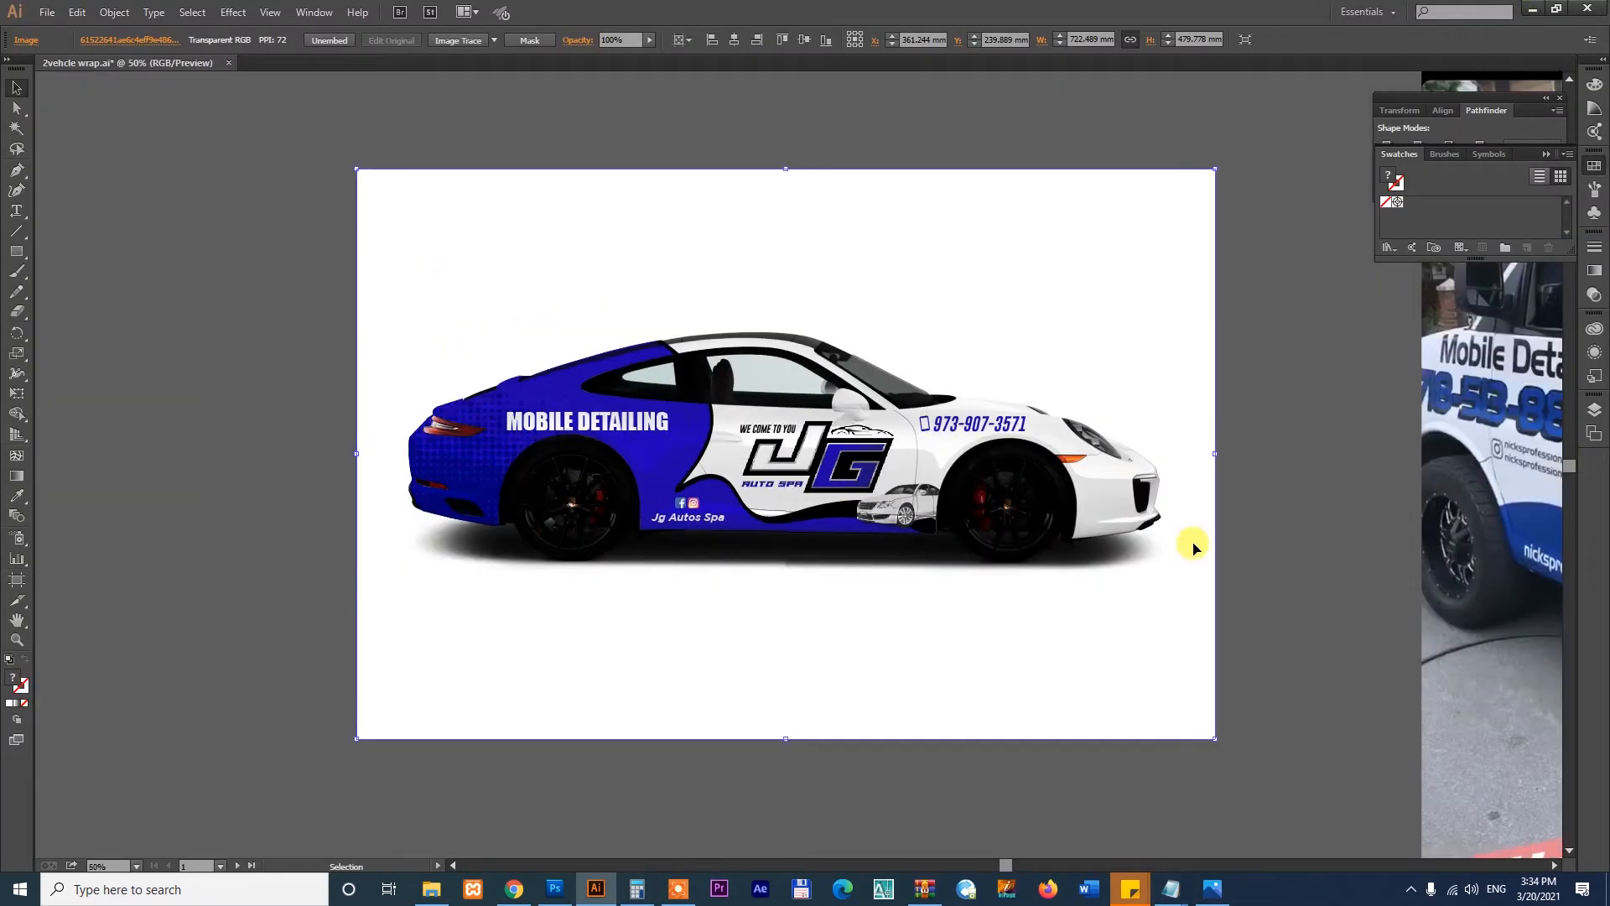
pyautogui.click(1594, 411)
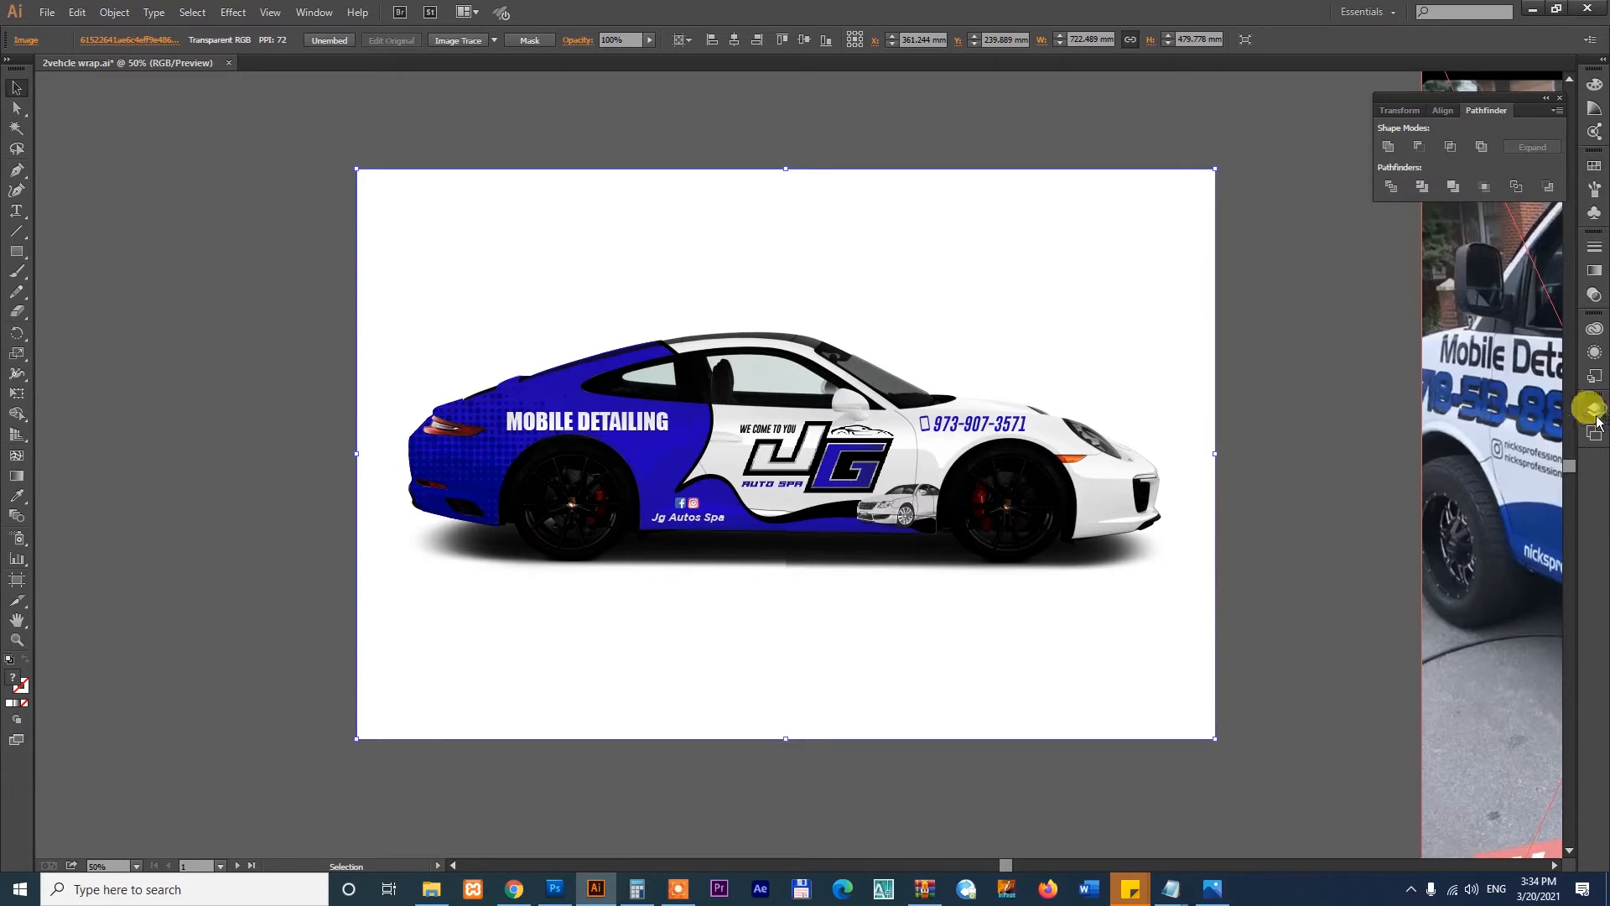
pyautogui.click(1277, 521)
pyautogui.moveTo(853, 598); pyautogui.dragTo(1085, 618)
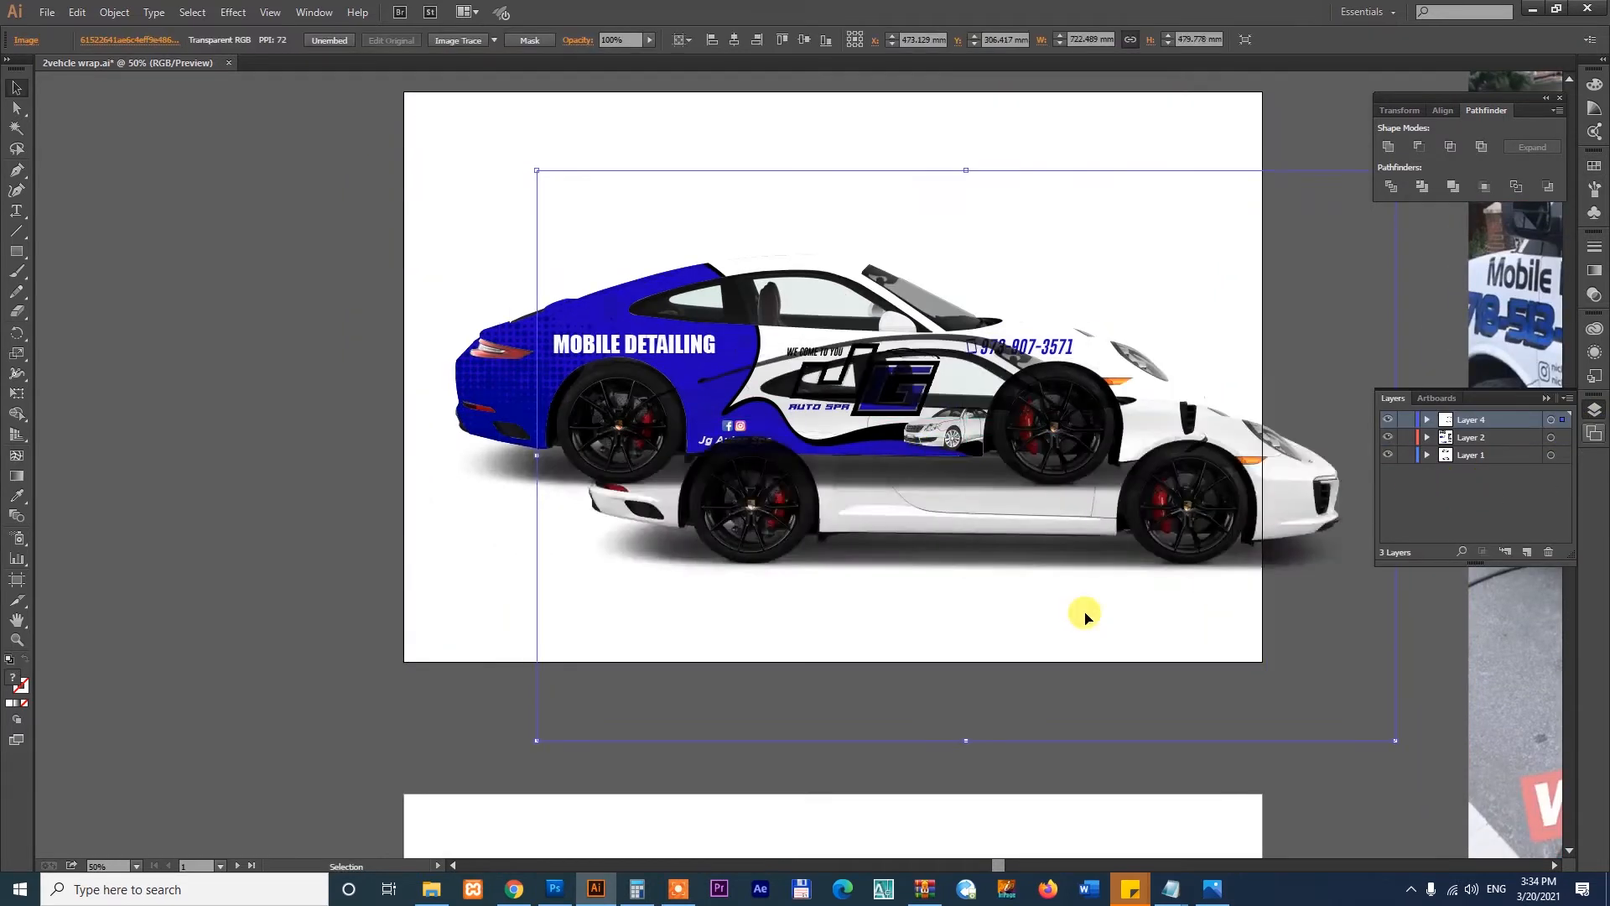
pyautogui.hotkey('ctrl', 'z')
pyautogui.moveTo(954, 575); pyautogui.dragTo(955, 632)
pyautogui.press('Delete')
# - Duplicate the wrapped car artwork onto the empty canvas to the left of the upper artboard
pyautogui.moveTo(323, 178); pyautogui.dragTo(1247, 539)
pyautogui.hscroll(-5, 1168, 586)
pyautogui.moveTo(1166, 404); pyautogui.dragTo(467, 546)
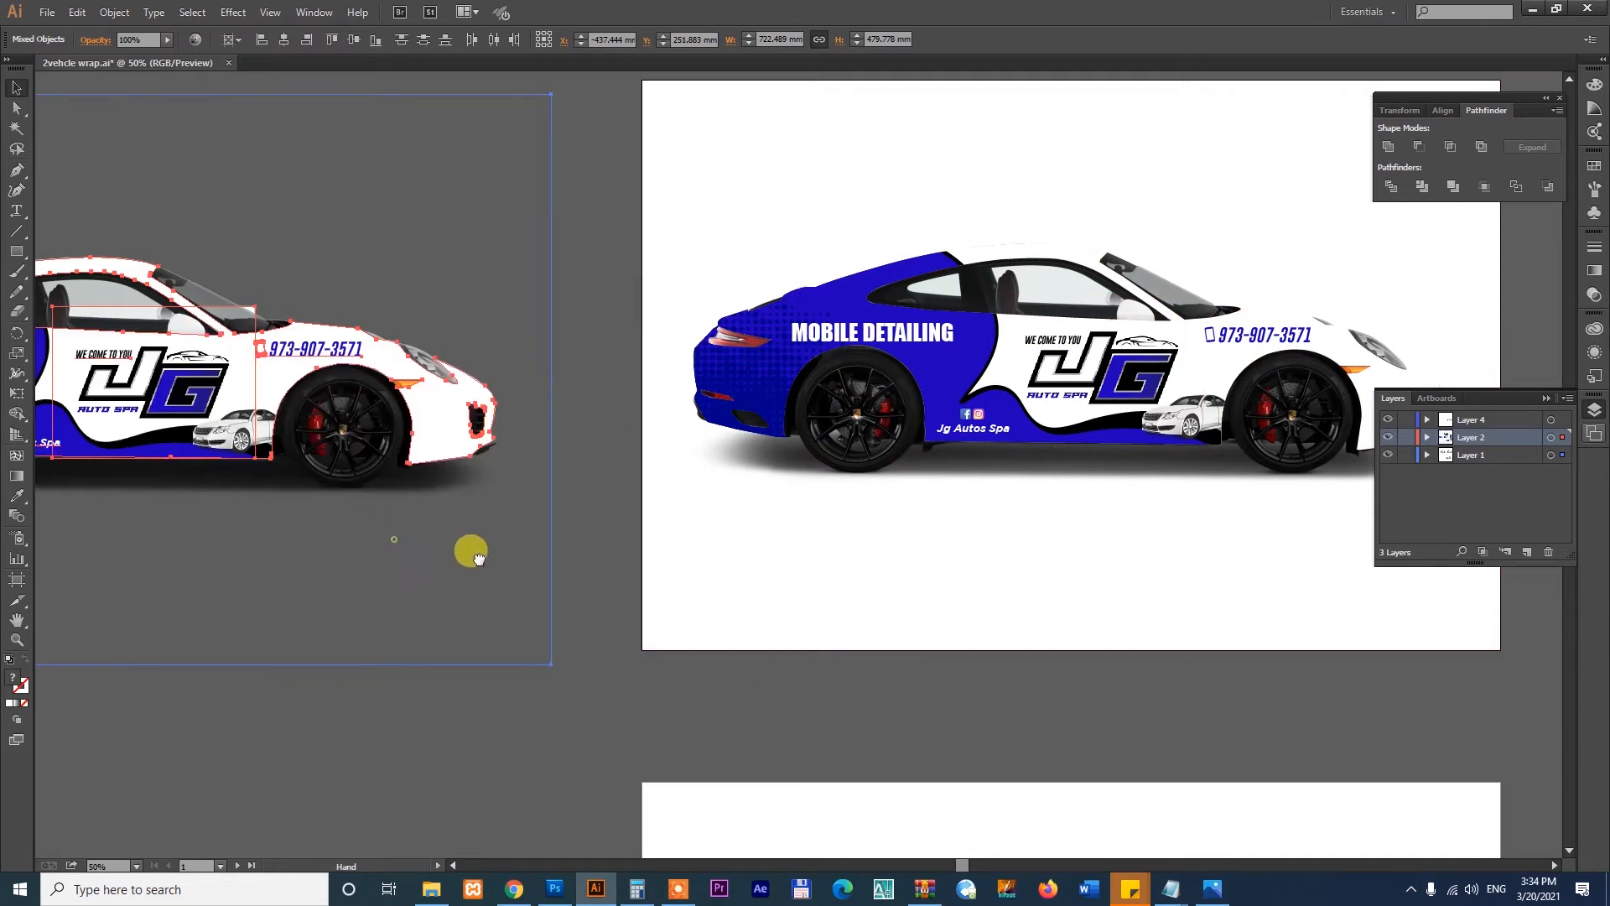
pyautogui.hscroll(-10, 830, 575)
pyautogui.click(741, 788)
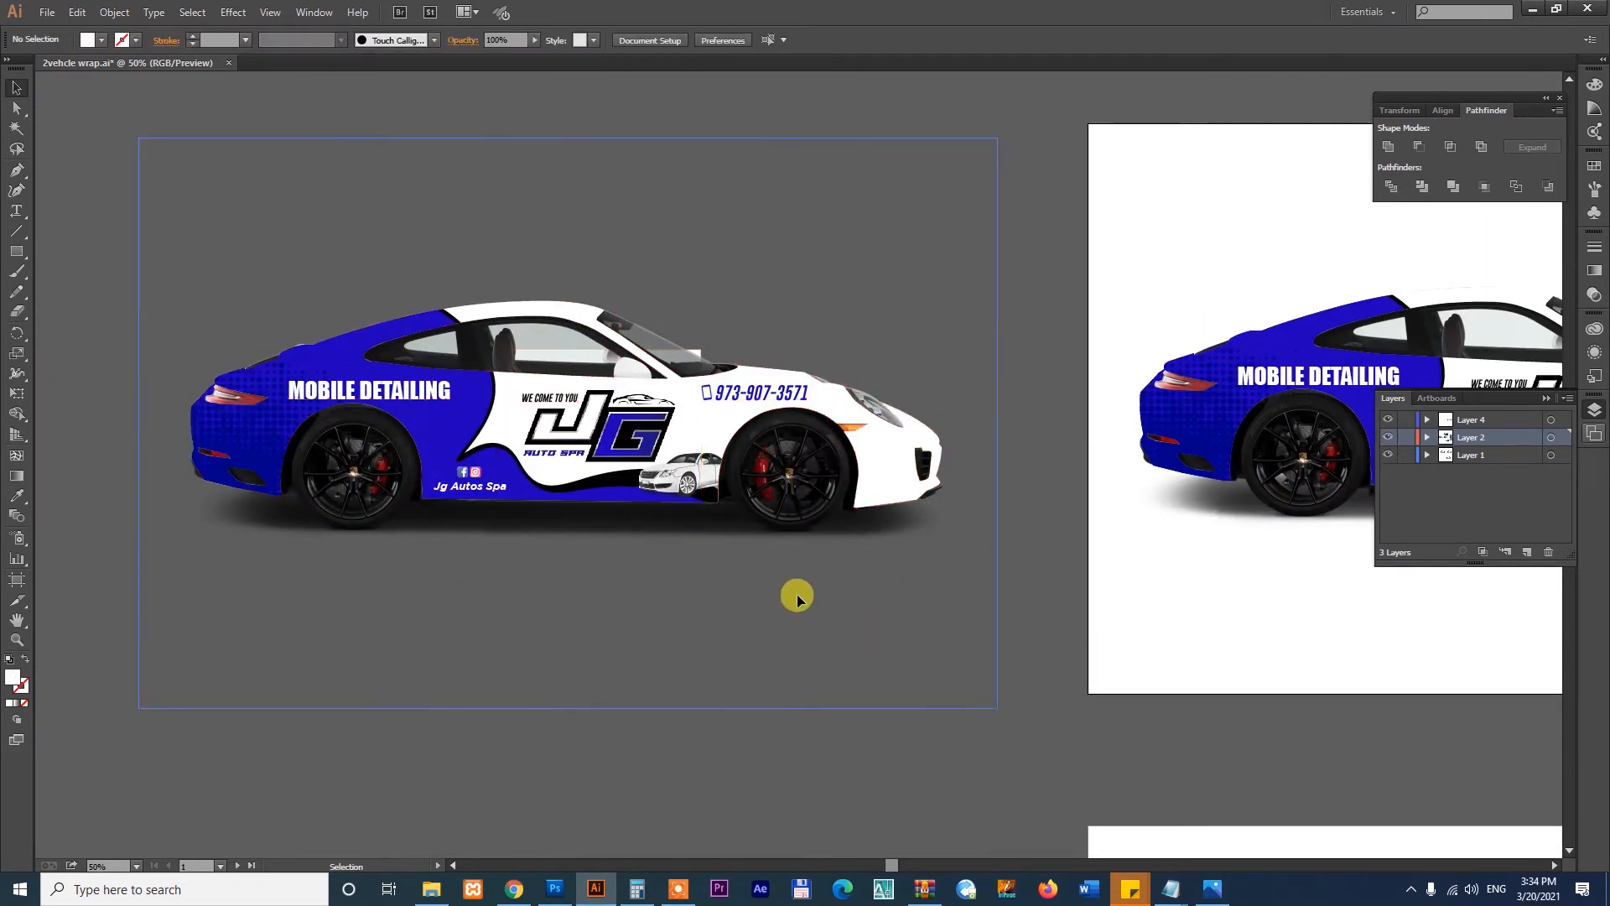
# - Delete the base car photo from the copied artwork and examine the remaining clipped wrap graphics
pyautogui.moveTo(797, 592); pyautogui.dragTo(793, 678)
pyautogui.press('Delete')
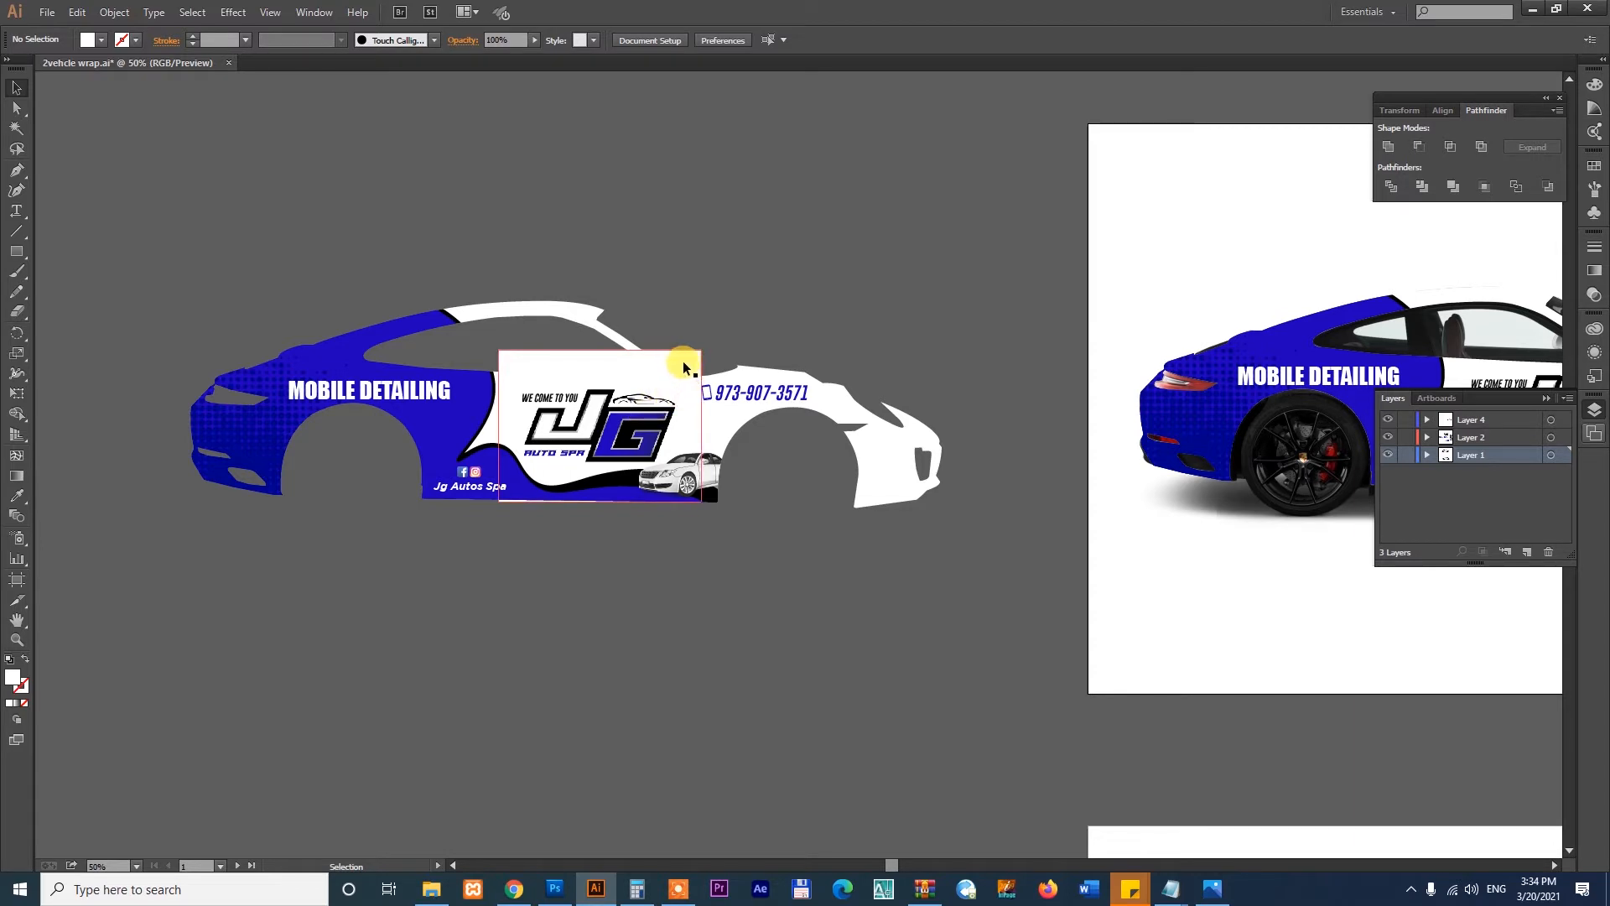
pyautogui.moveTo(97, 239); pyautogui.dragTo(1072, 653)
pyautogui.moveTo(1080, 558); pyautogui.dragTo(1036, 564)
pyautogui.click(676, 252)
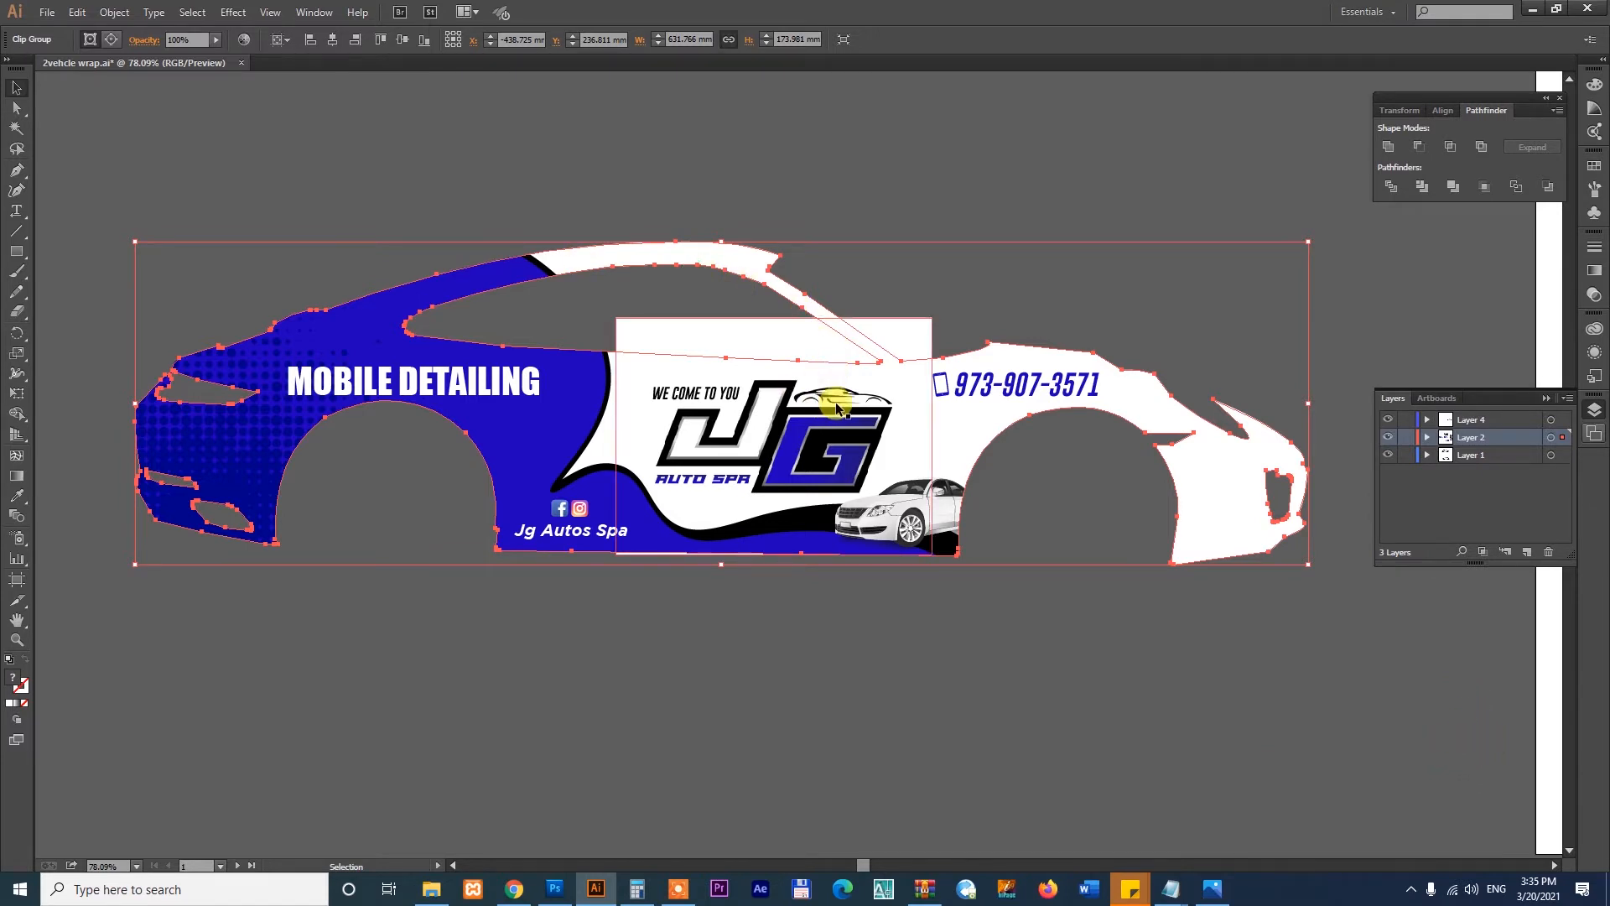
pyautogui.click(770, 651)
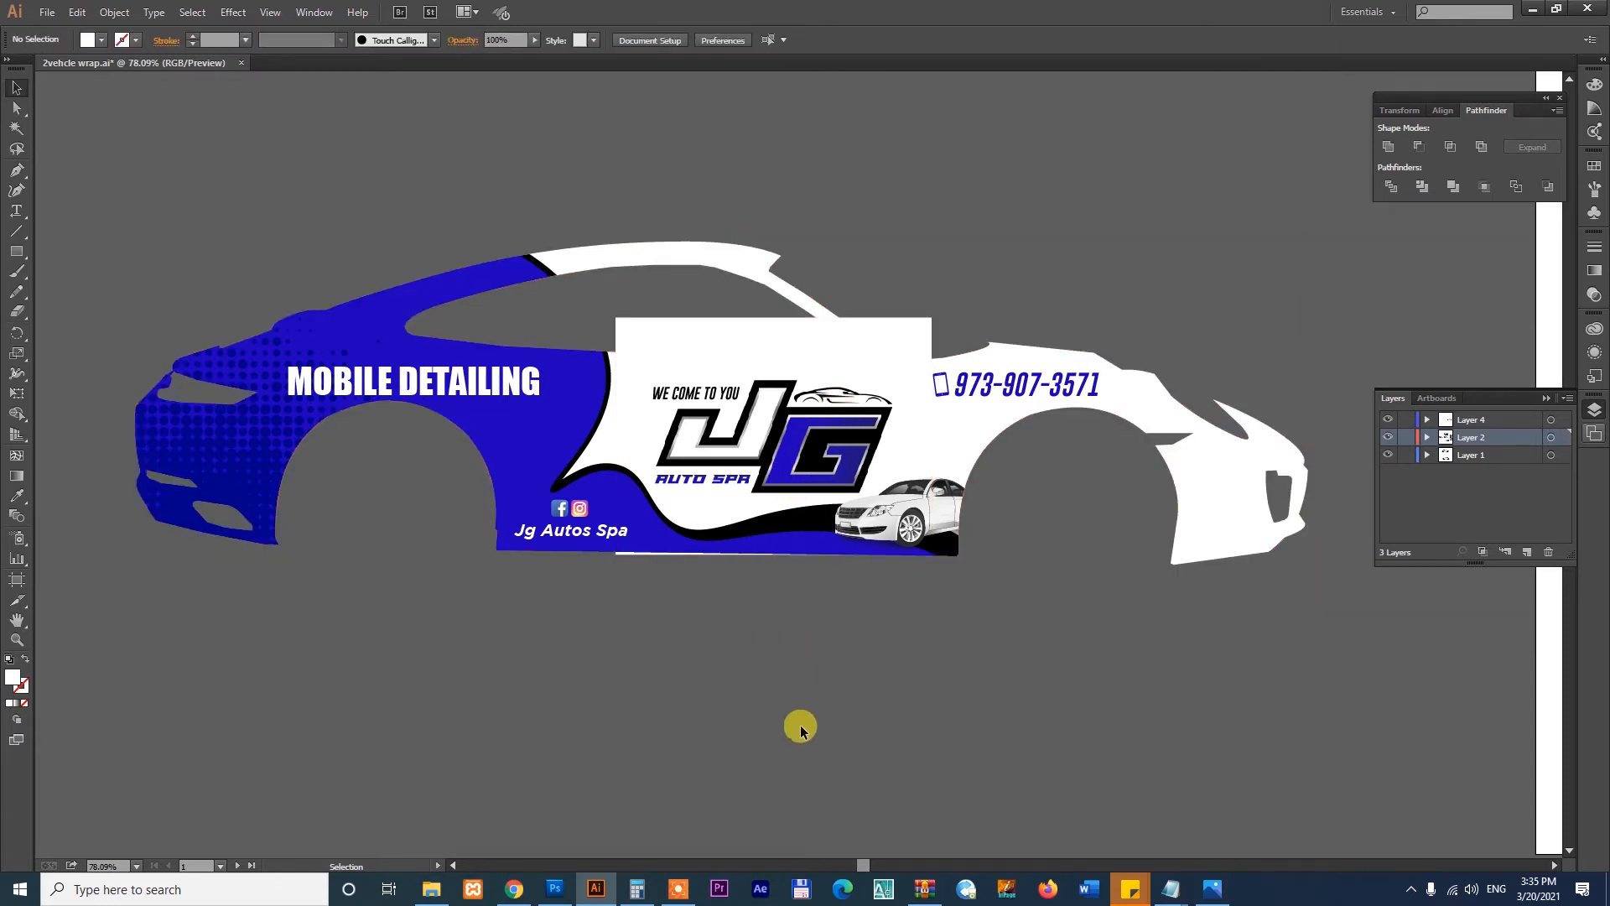
# - Move the JG Auto Spa logo group off the copied wrap's door area to the space above the car
pyautogui.click(755, 412)
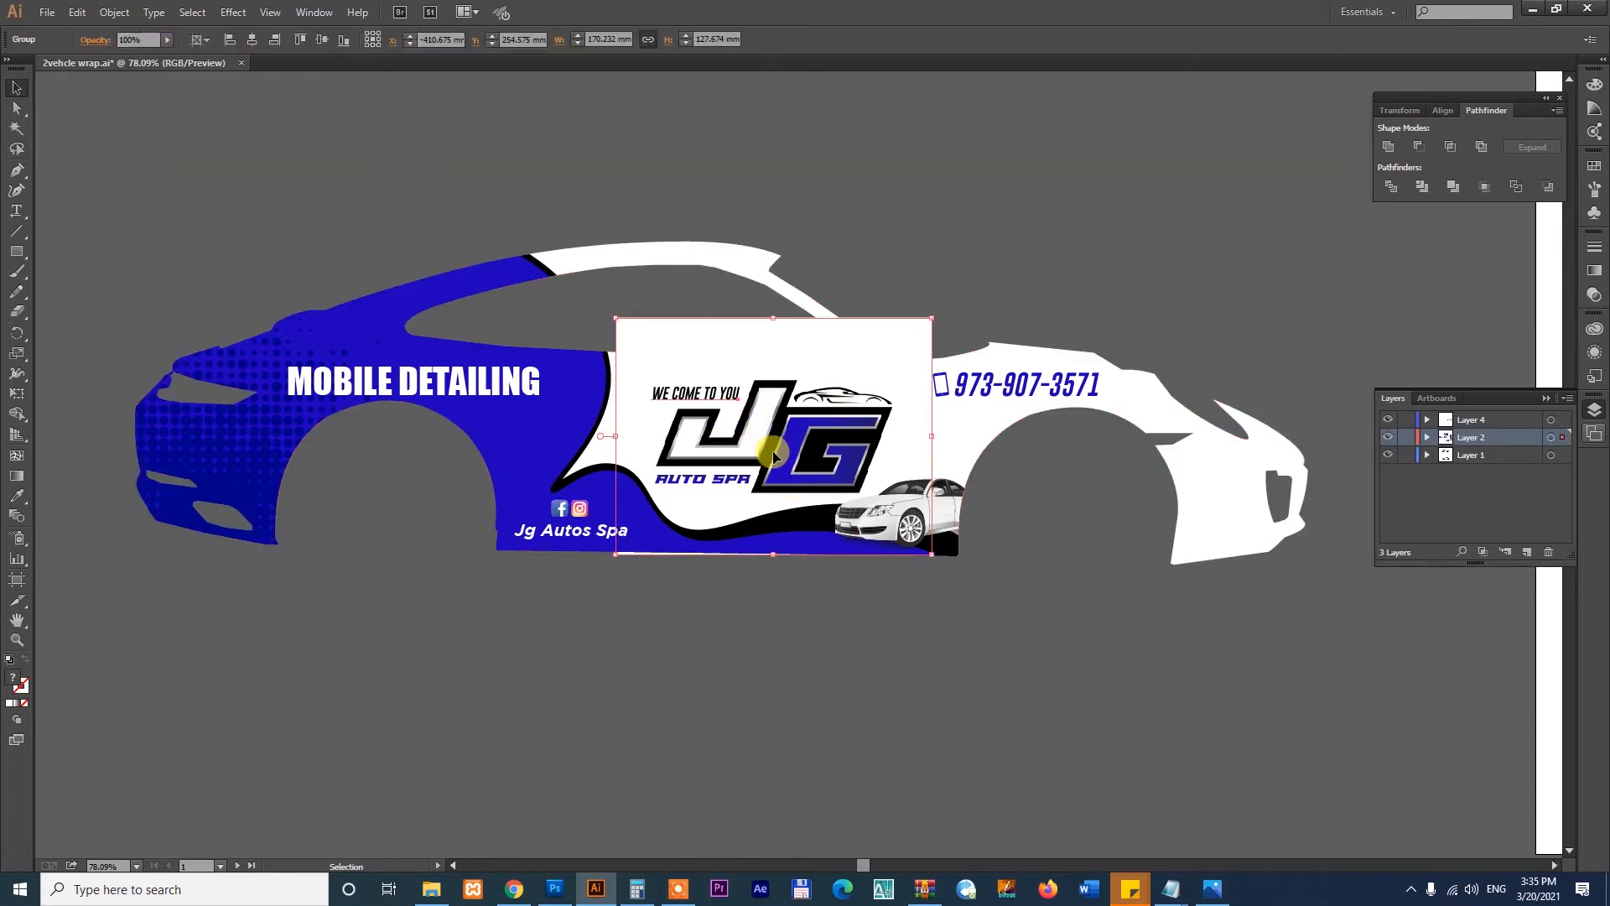
pyautogui.moveTo(800, 433); pyautogui.dragTo(1063, 172)
pyautogui.click(690, 433)
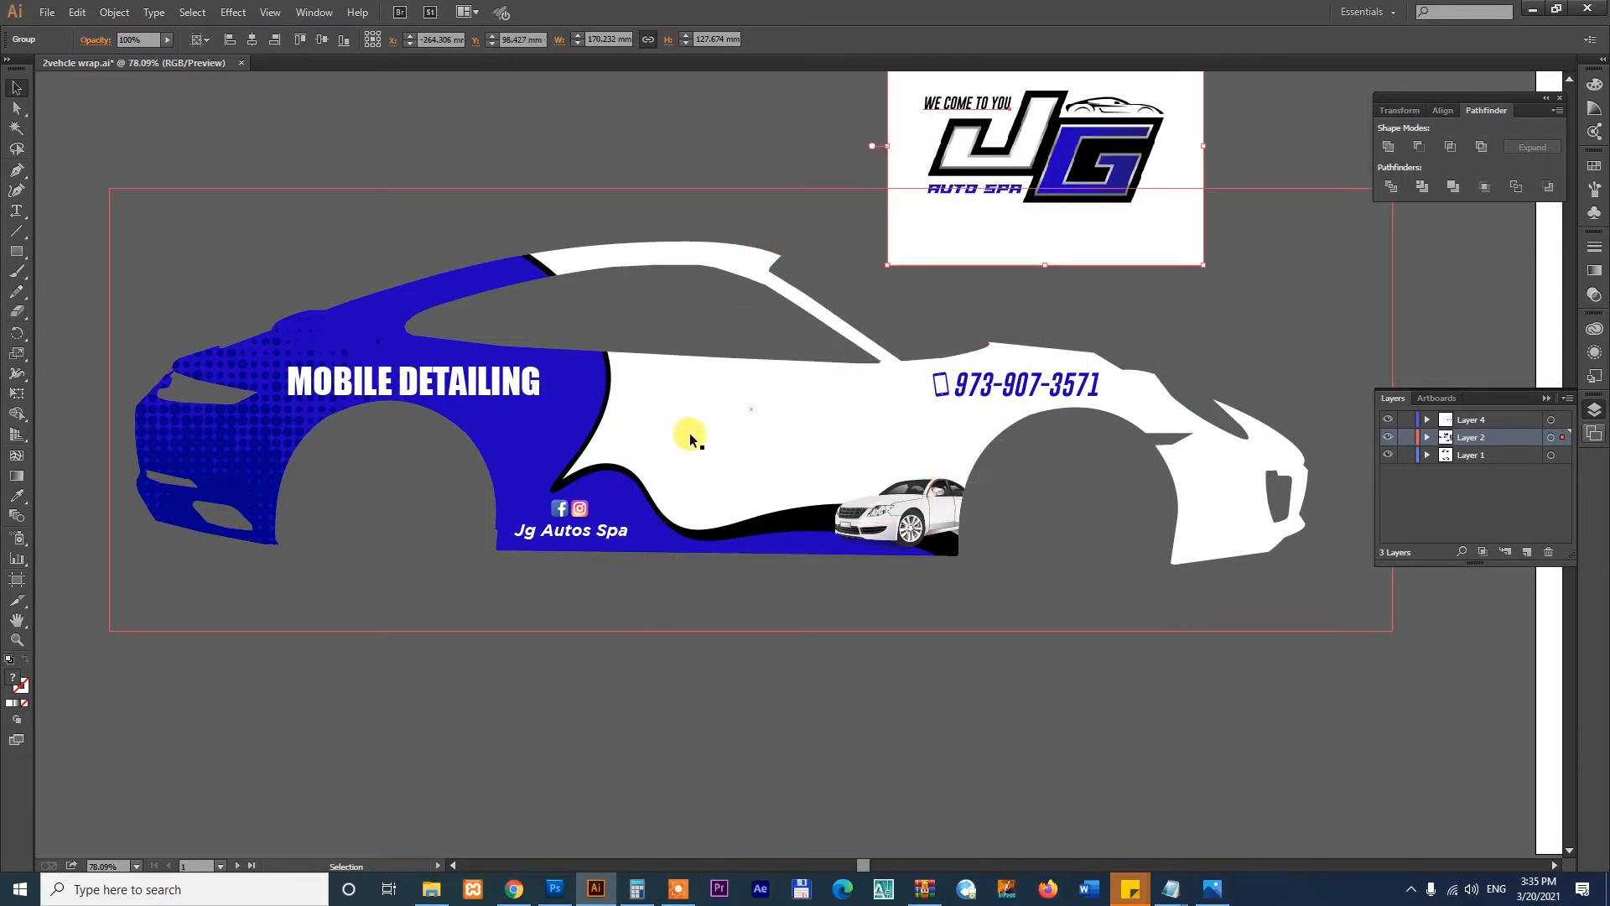
pyautogui.click(784, 724)
# - Release the clipping mask of the copied car-shaped wrap group
pyautogui.click(708, 441)
pyautogui.rightClick(706, 433)
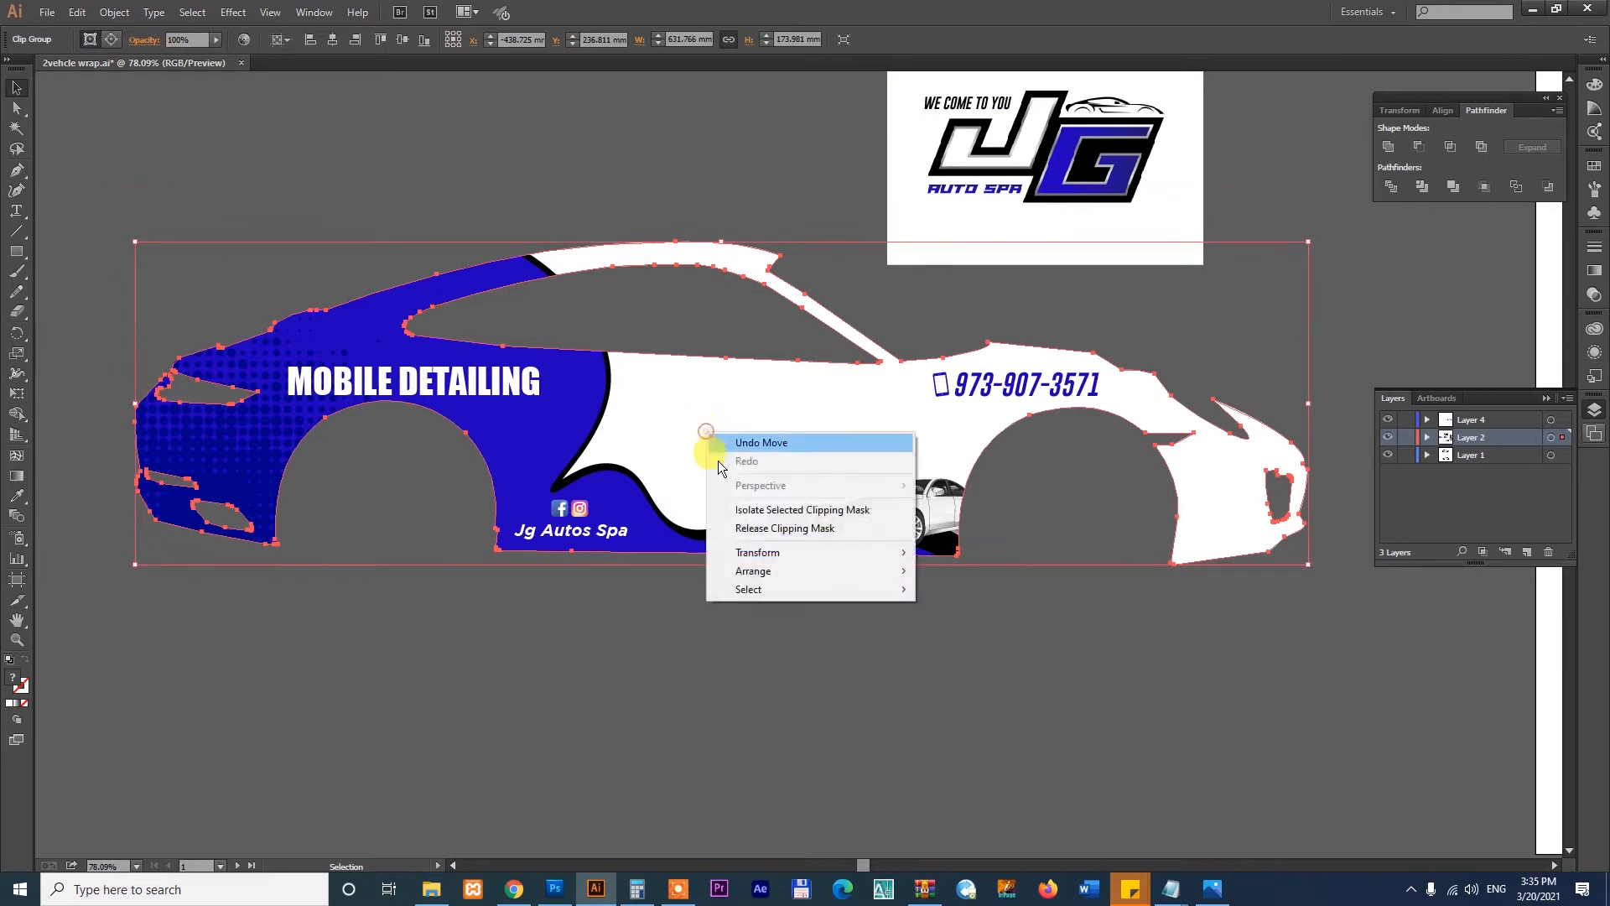
pyautogui.click(743, 529)
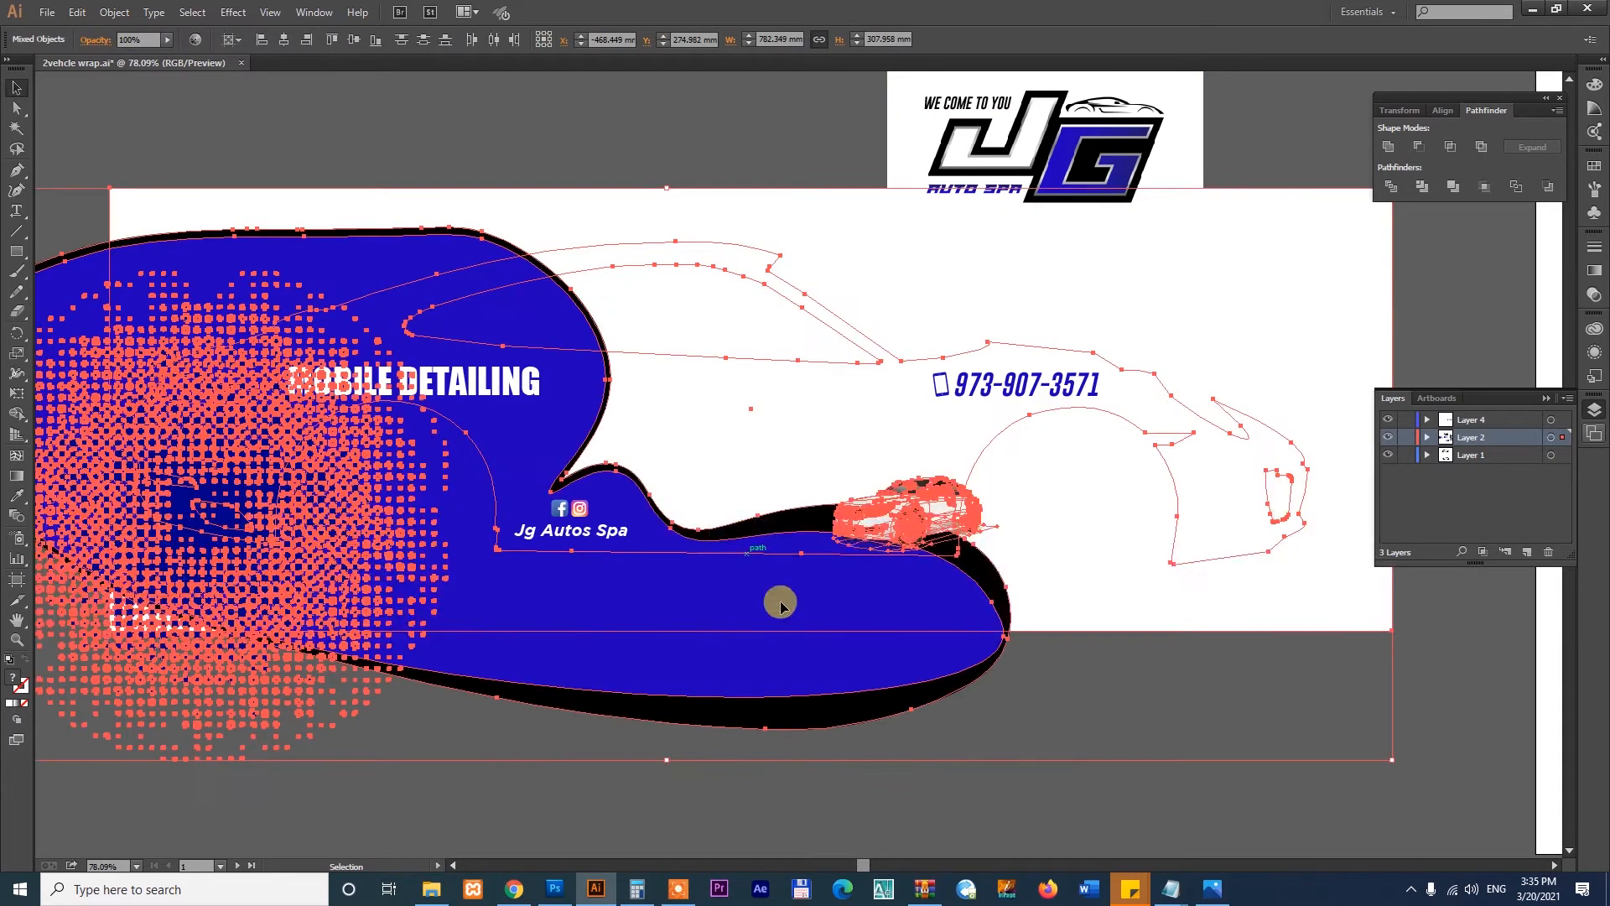
# - Move the white background rectangle of the released wrap slightly down and delete it
pyautogui.click(1096, 817)
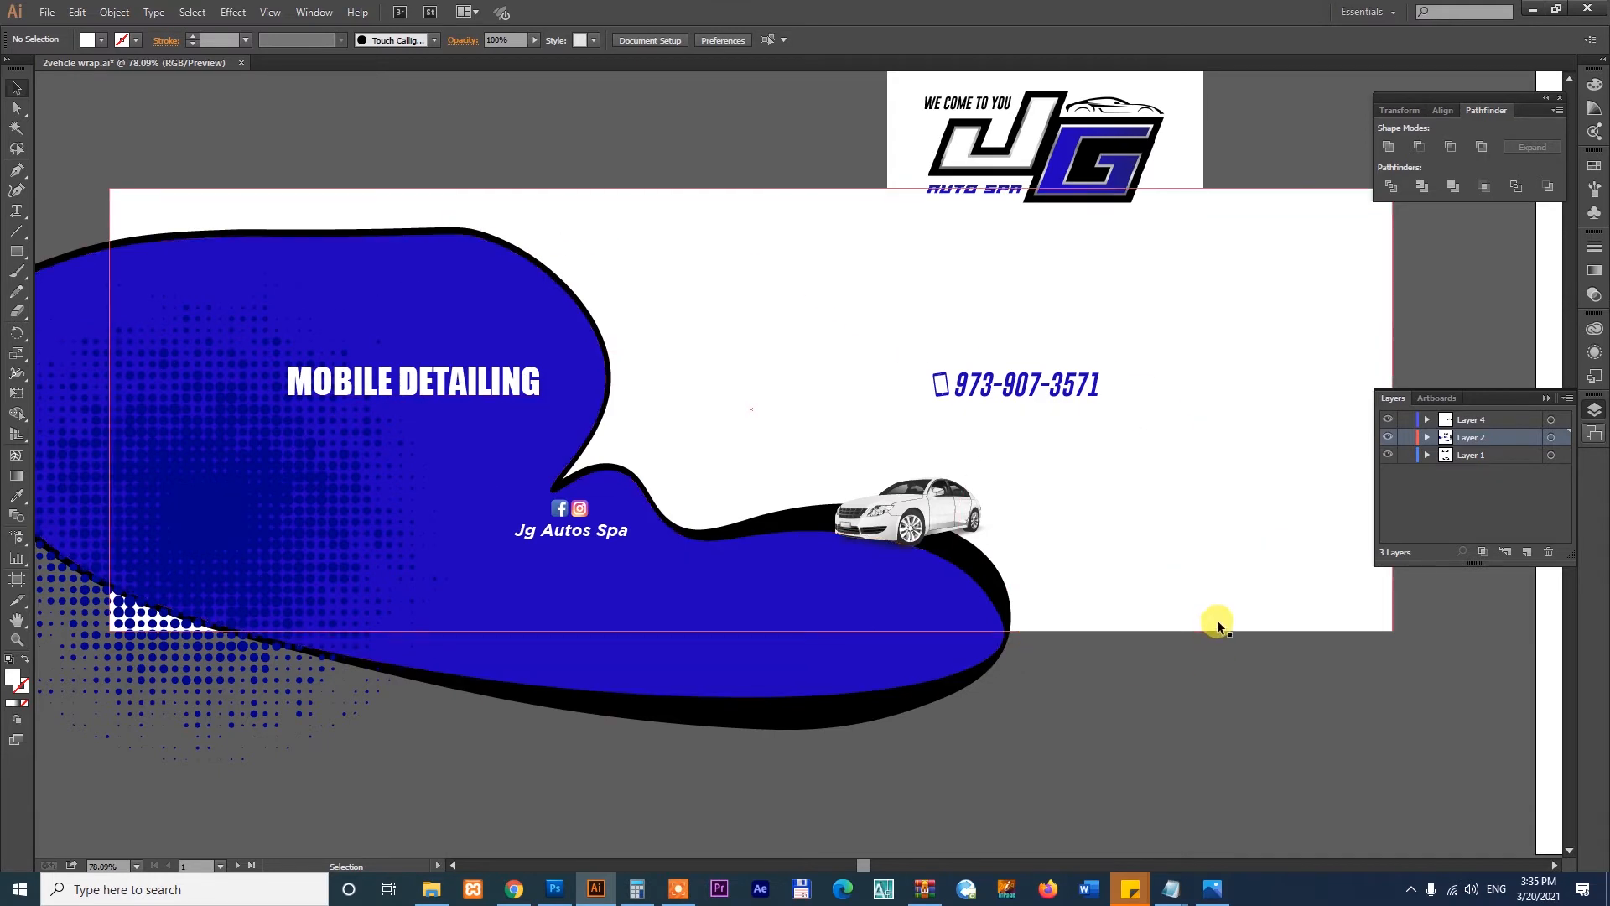
pyautogui.moveTo(1216, 620); pyautogui.dragTo(1225, 710)
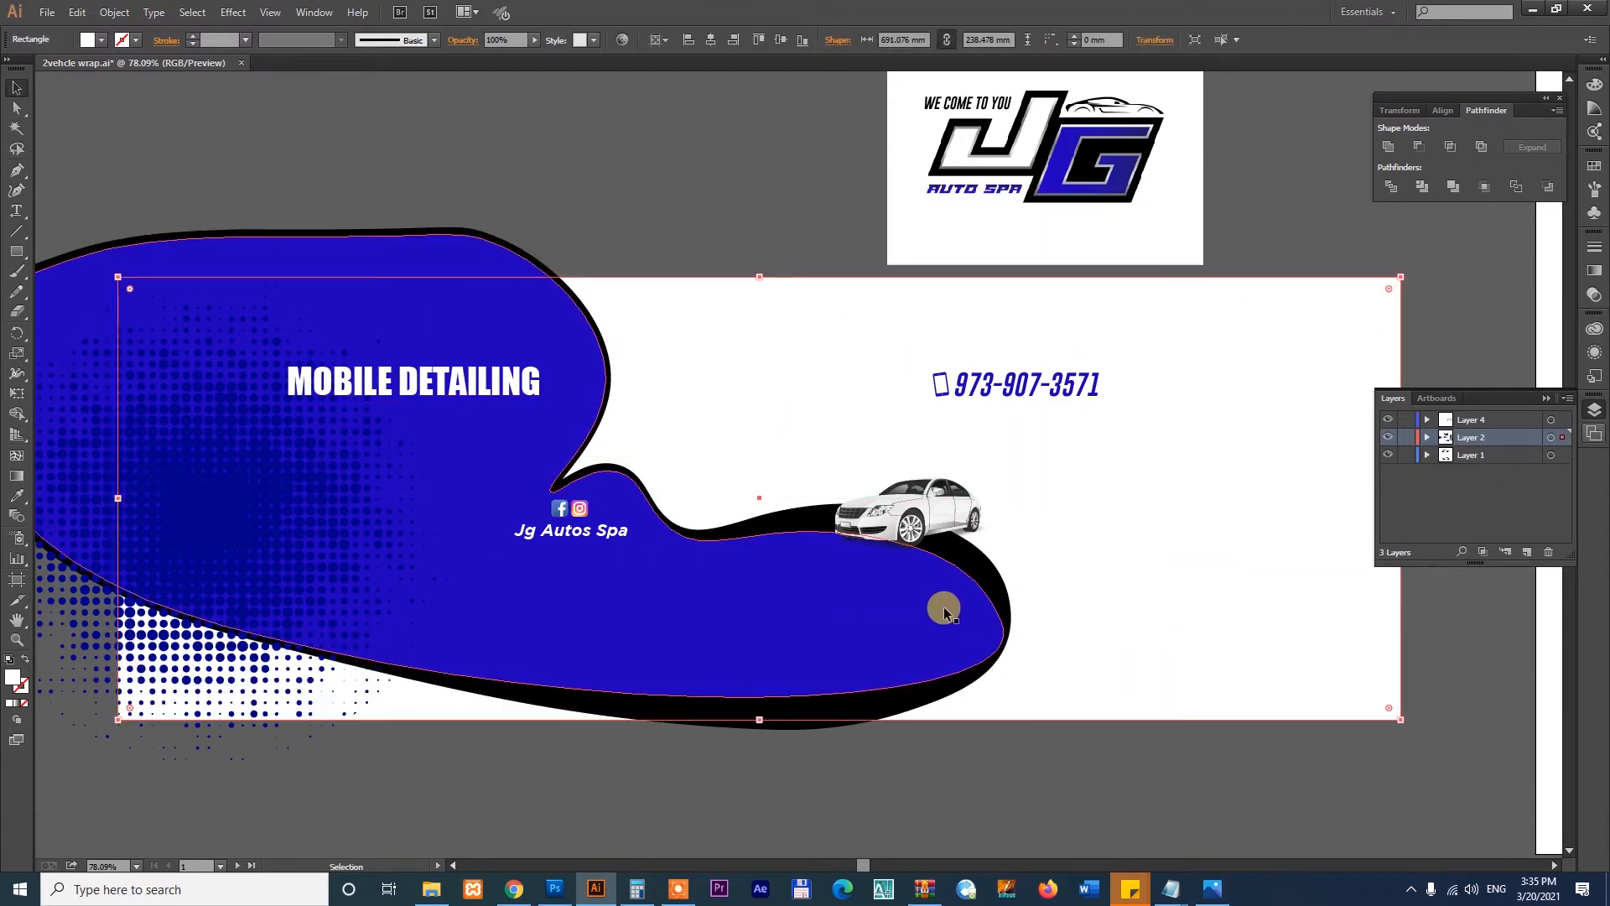
pyautogui.press('Delete')
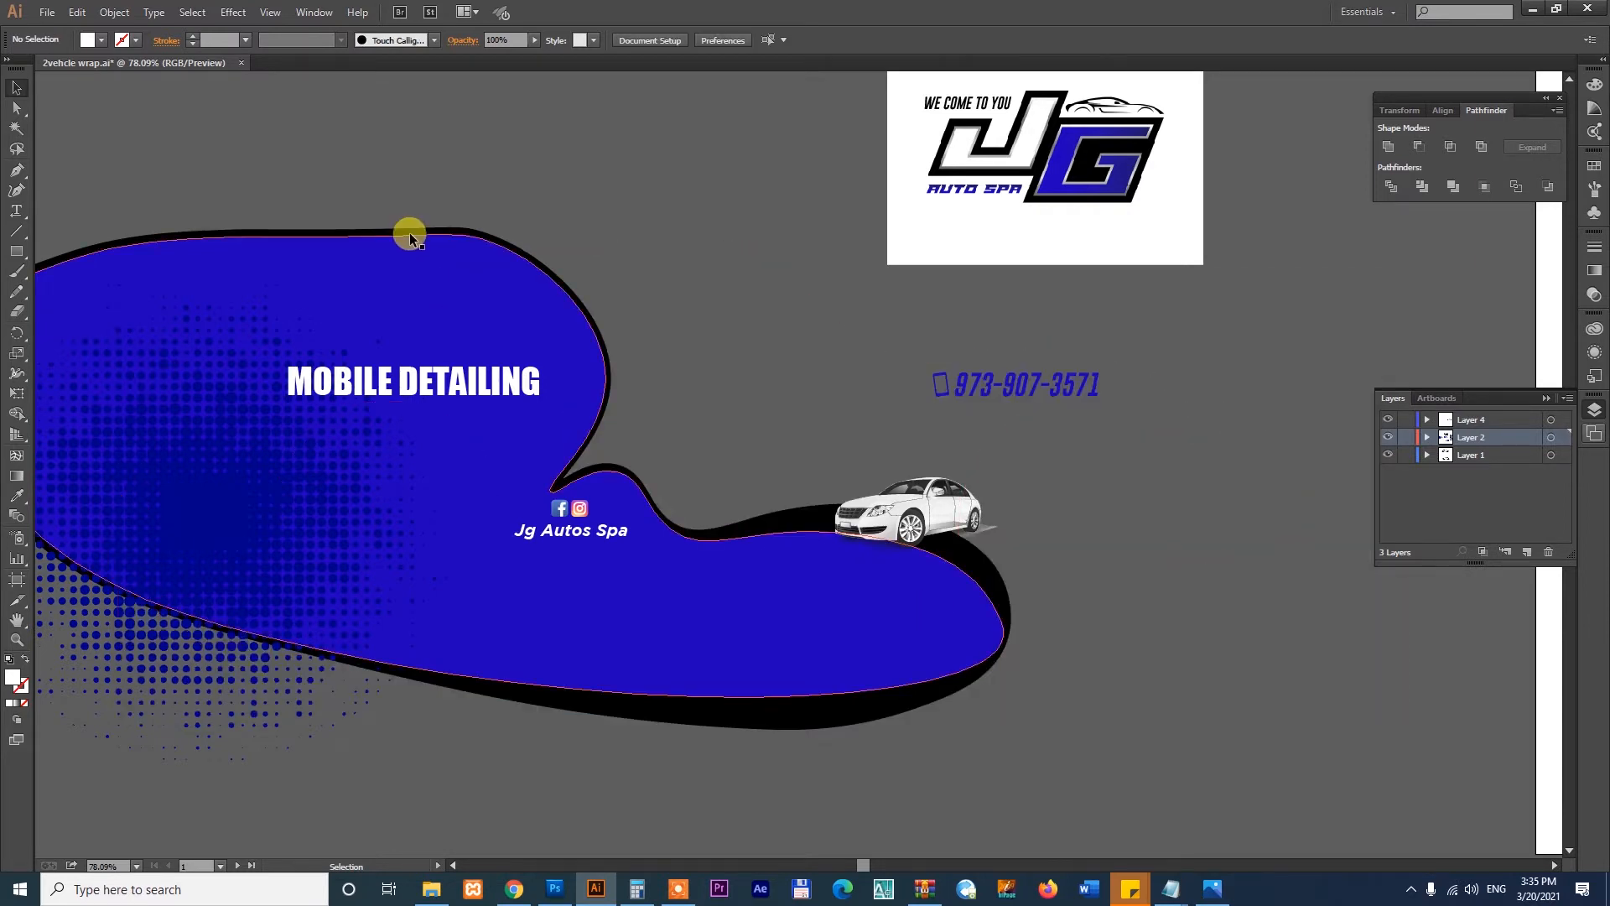
# - Pull the blue wave shape and the black shape beneath it aside and delete both
pyautogui.moveTo(469, 262); pyautogui.dragTo(558, 138)
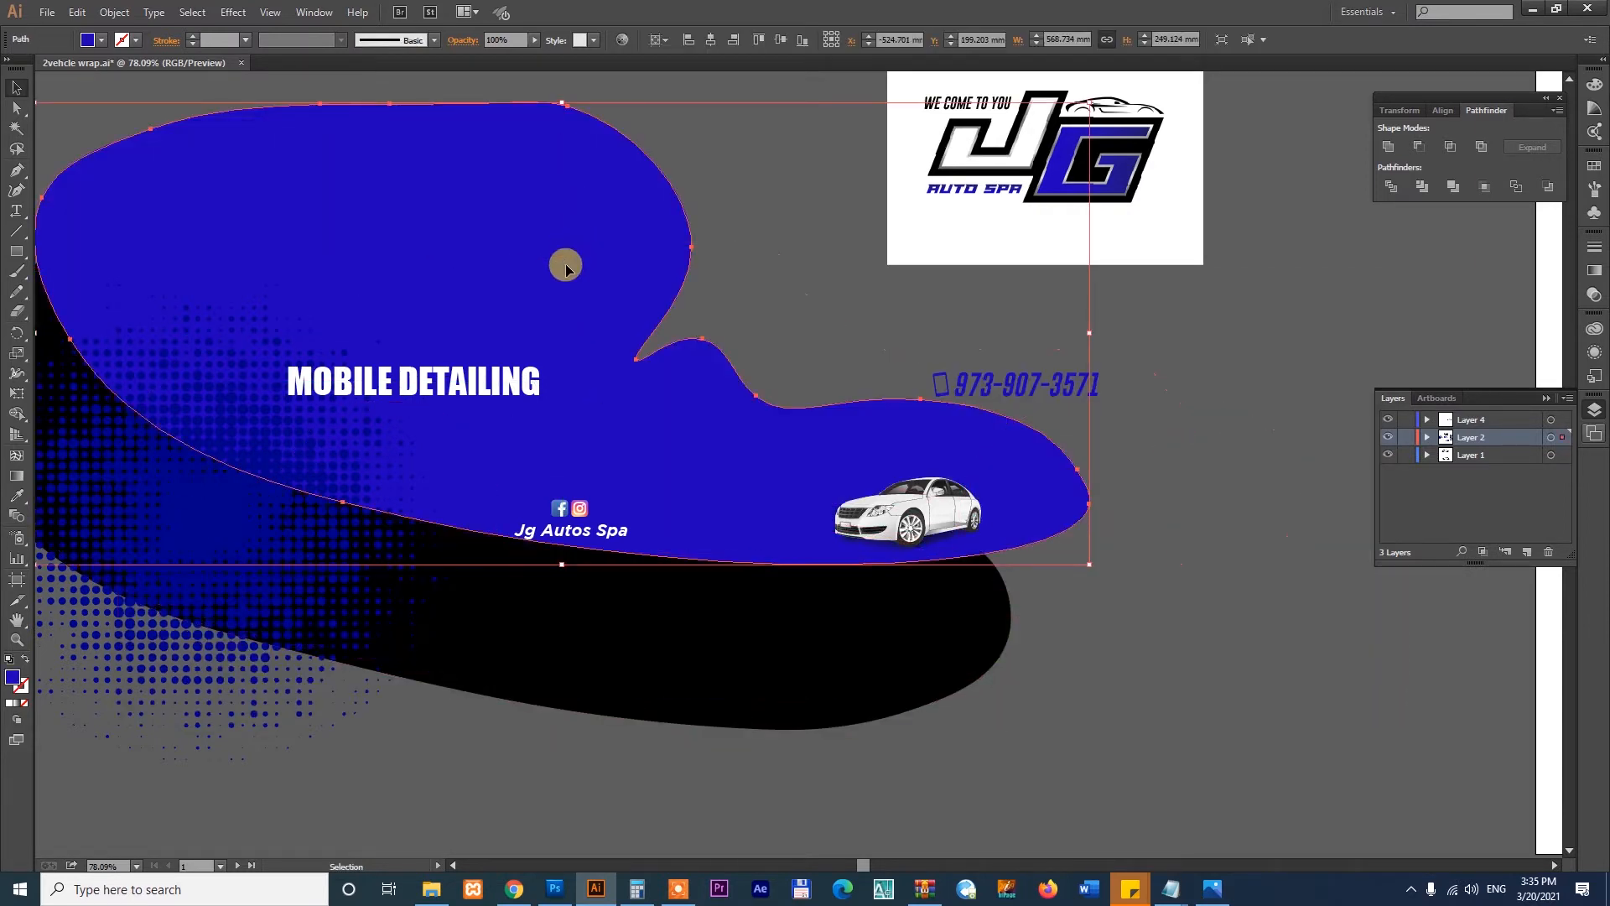
pyautogui.press('Delete')
pyautogui.moveTo(516, 248); pyautogui.dragTo(604, 188)
pyautogui.press('Delete')
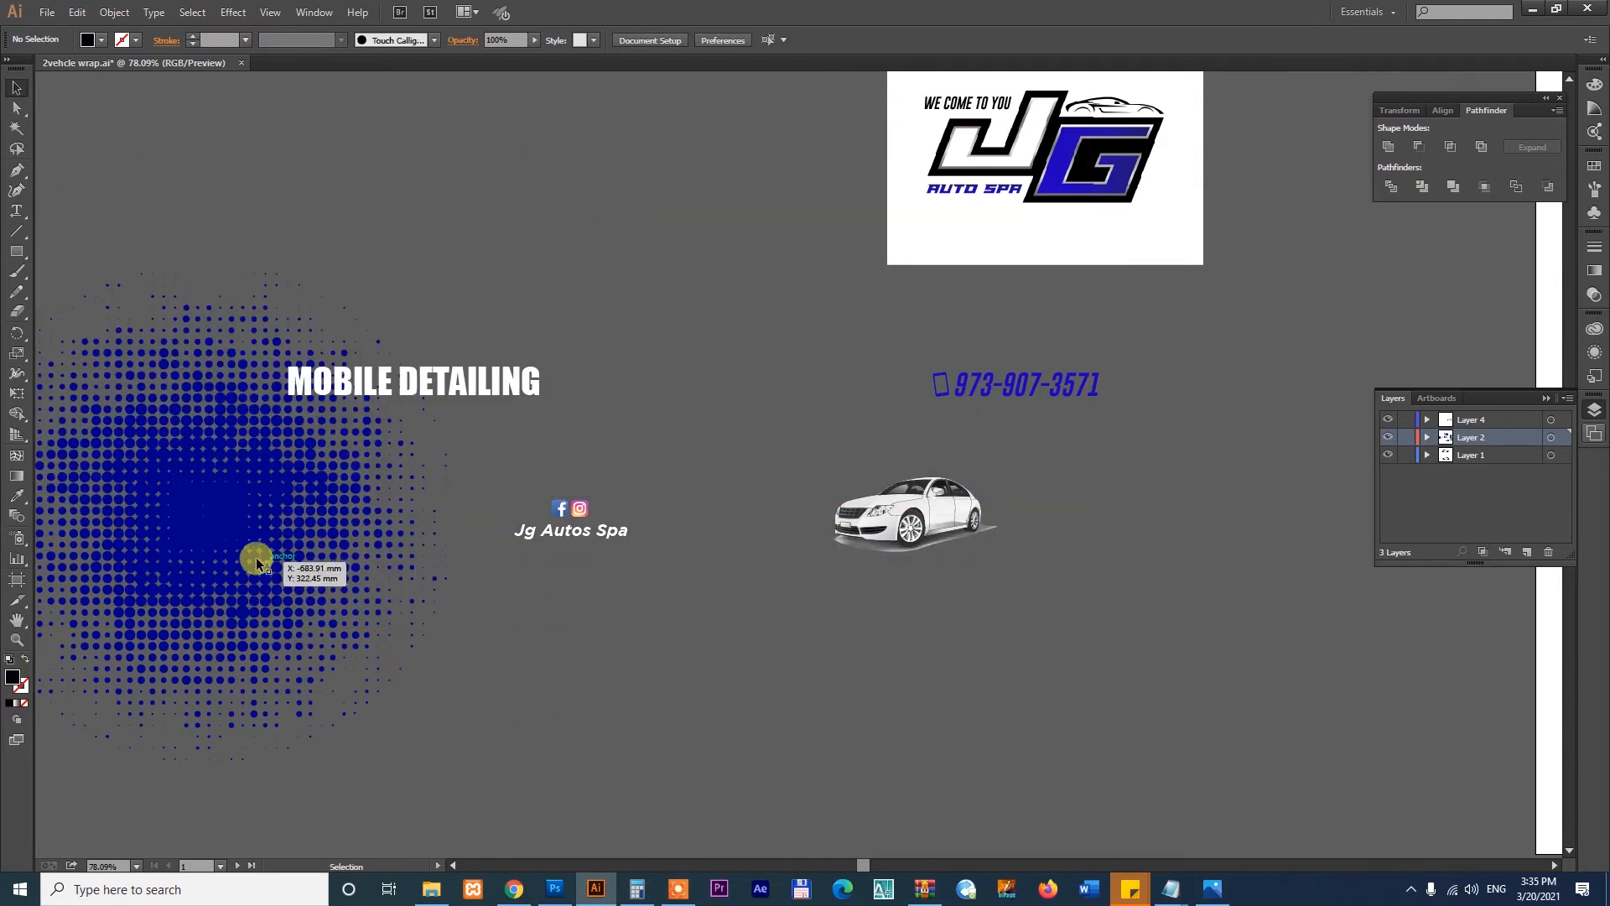
# - Select the halftone dot pattern and the car-shaped outline path in turn to inspect these remaining wrap elements
pyautogui.click(184, 539)
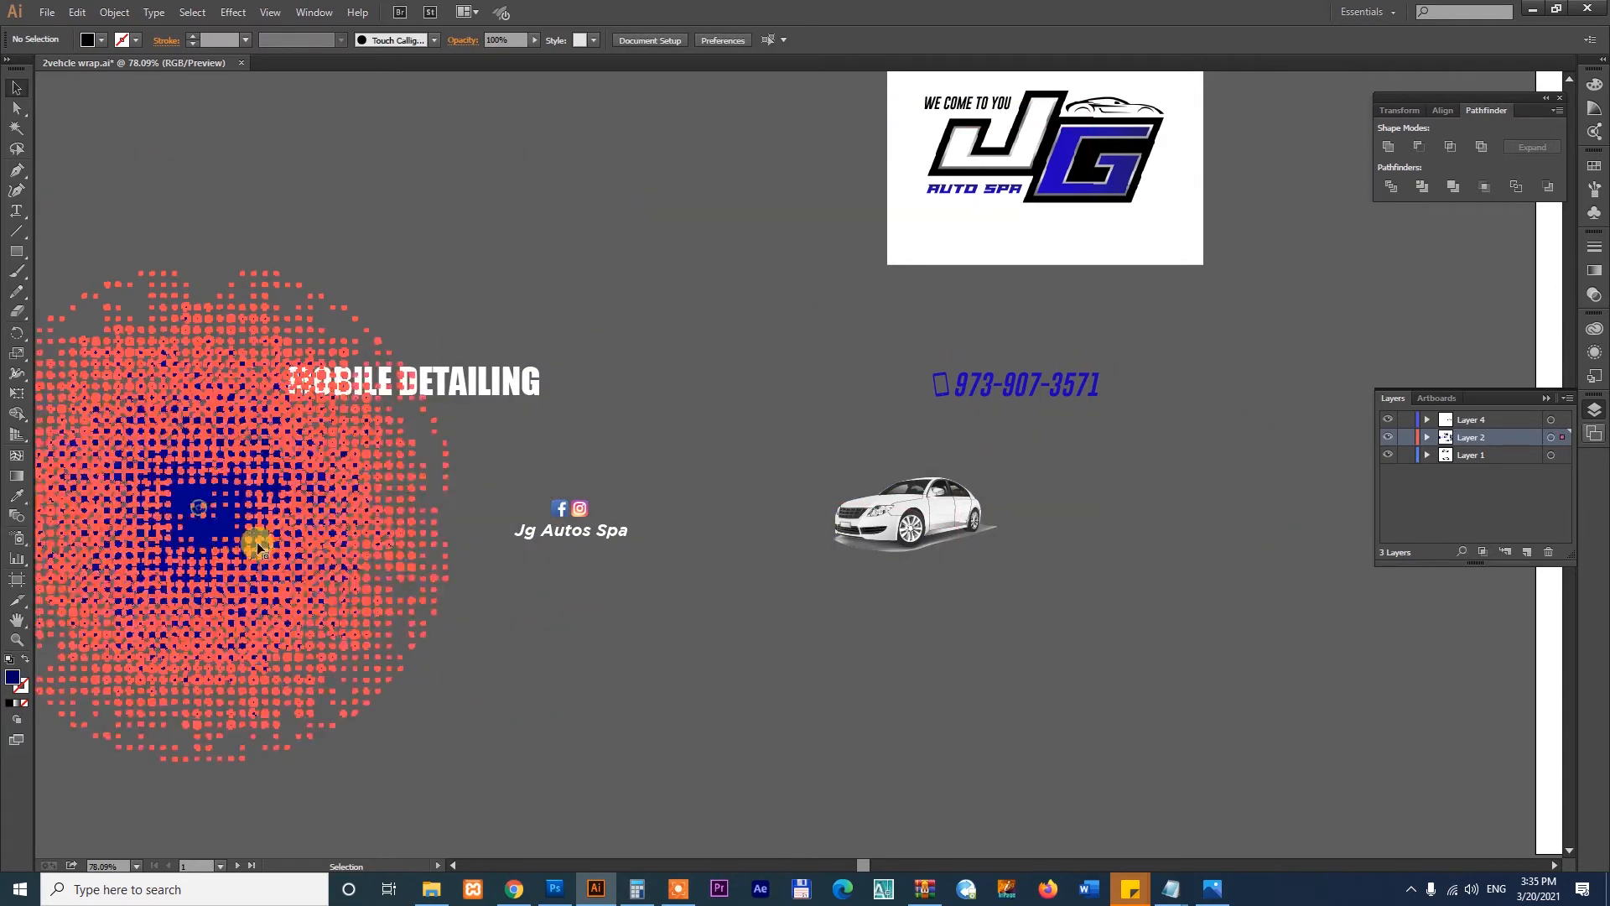
pyautogui.click(576, 701)
pyautogui.click(958, 528)
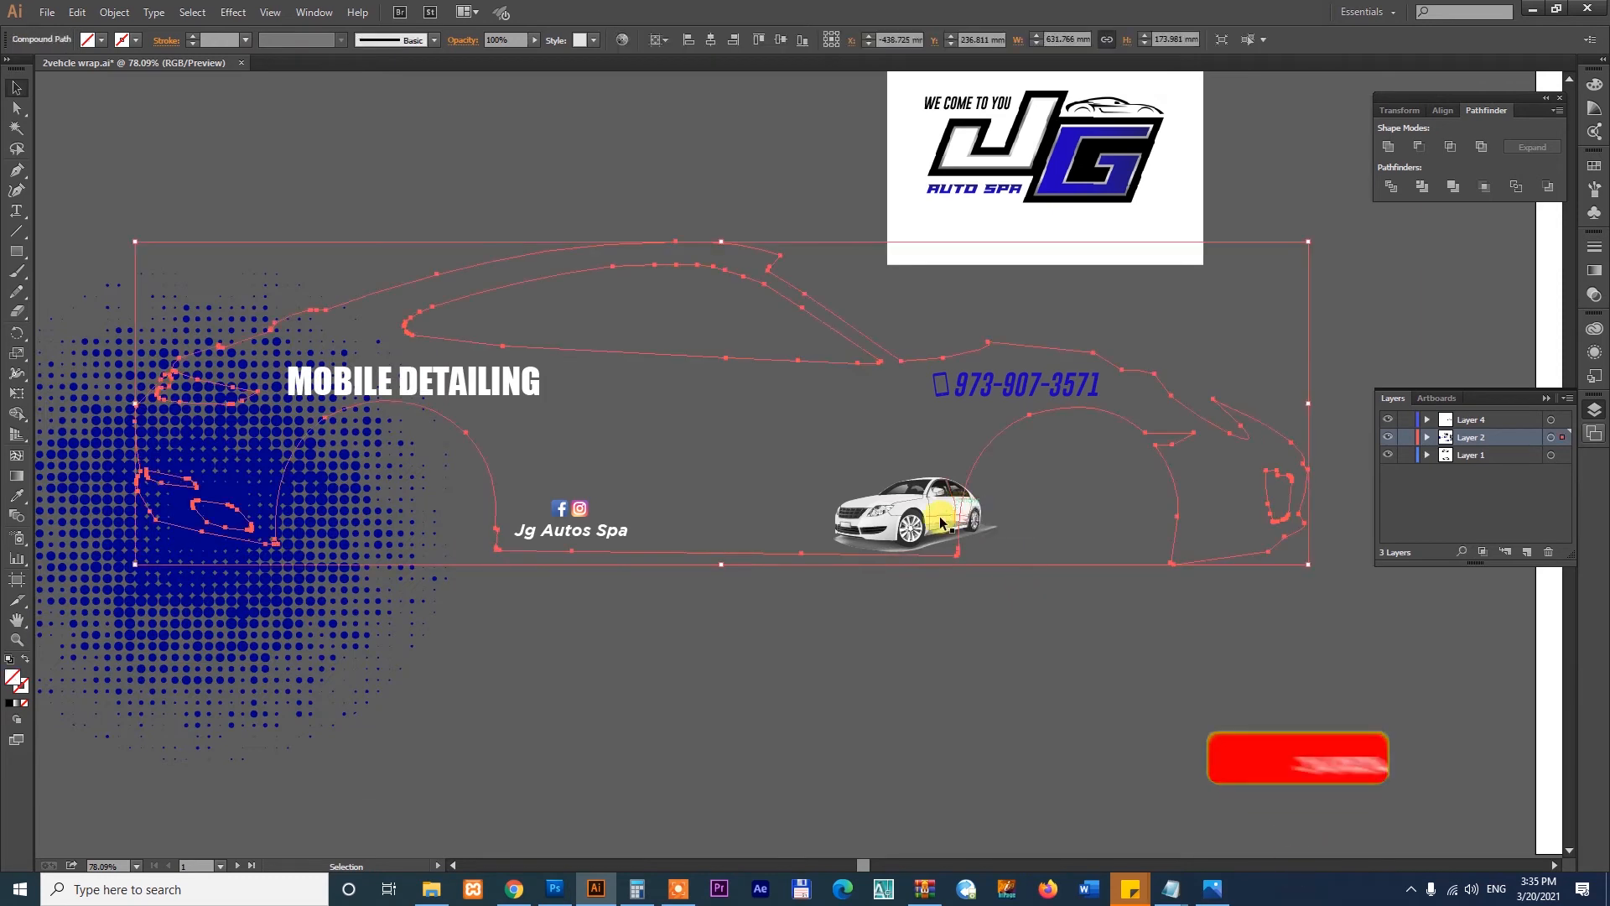
pyautogui.click(744, 701)
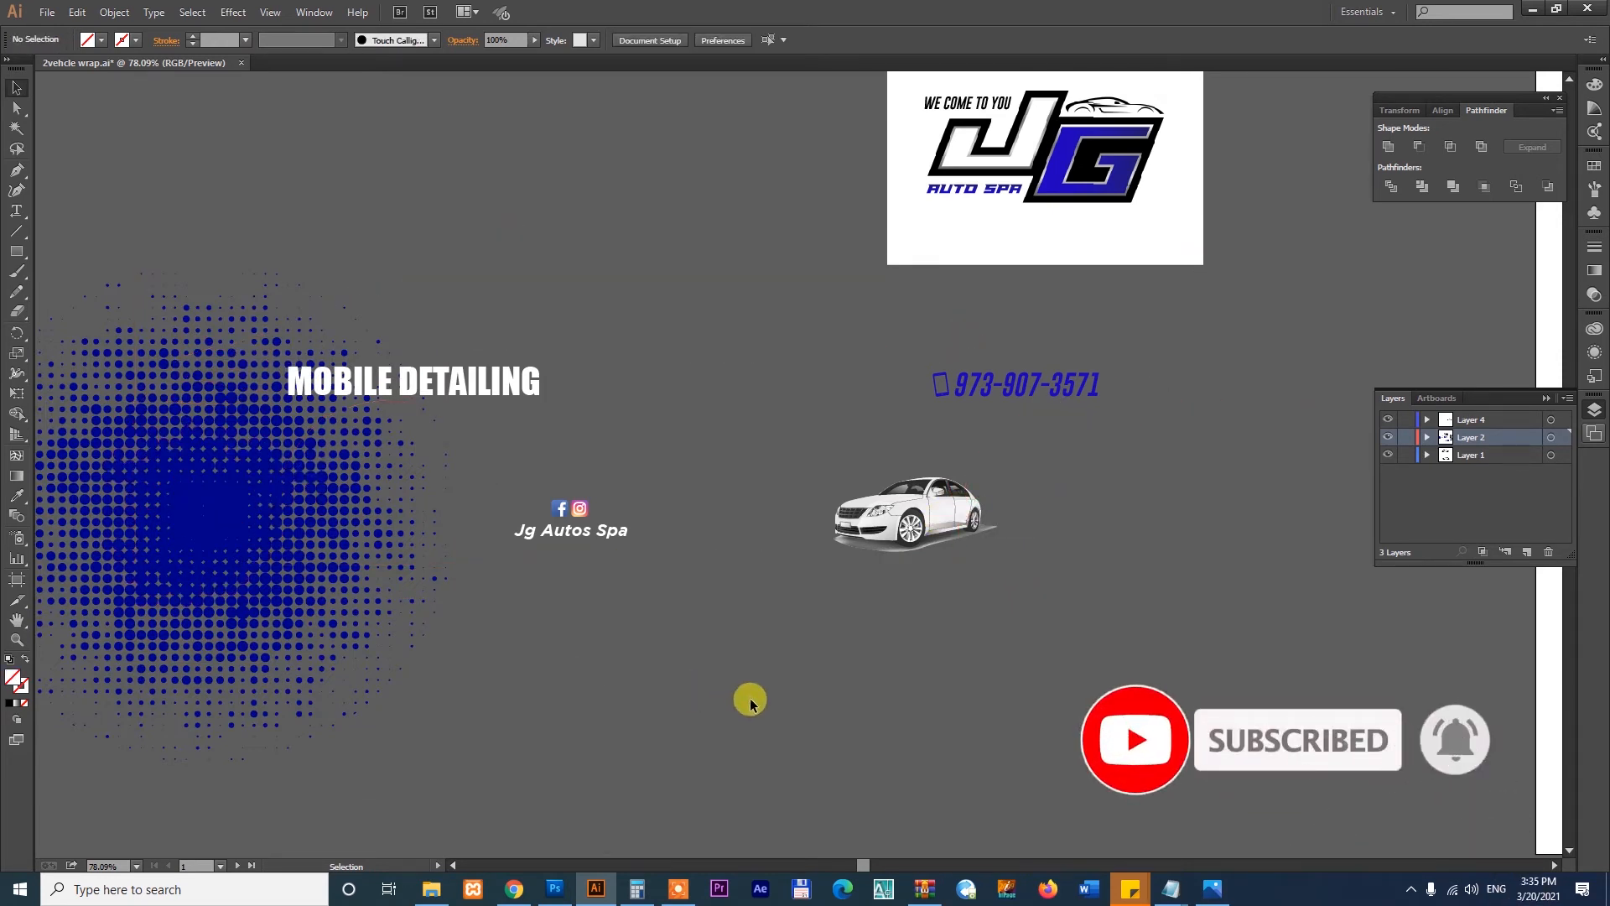
# - Undo the shape deletions, mask release, logo move and photo deletion to restore the complete copied wrapped car
pyautogui.hotkey('ctrl', 'z')
pyautogui.hotkey('ctrl', 'z')
pyautogui.hotkey('ctrl', 'z')
pyautogui.hotkey('ctrl', 'z')
pyautogui.hotkey('ctrl', 'z')
pyautogui.hotkey('ctrl', 'z')
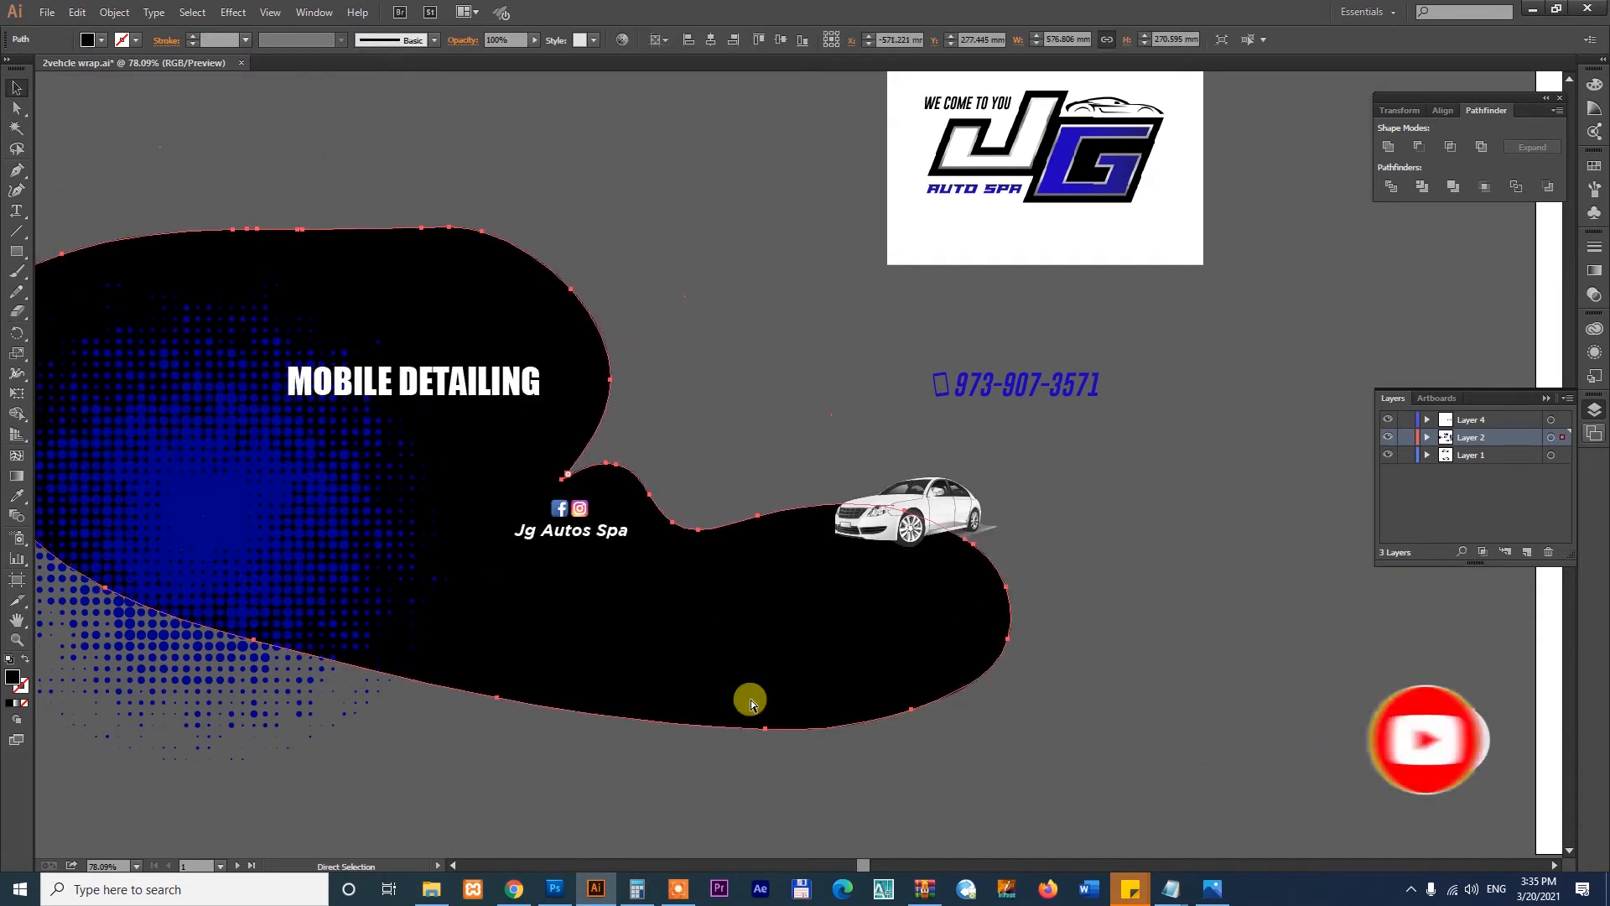
pyautogui.hotkey('ctrl', 'z')
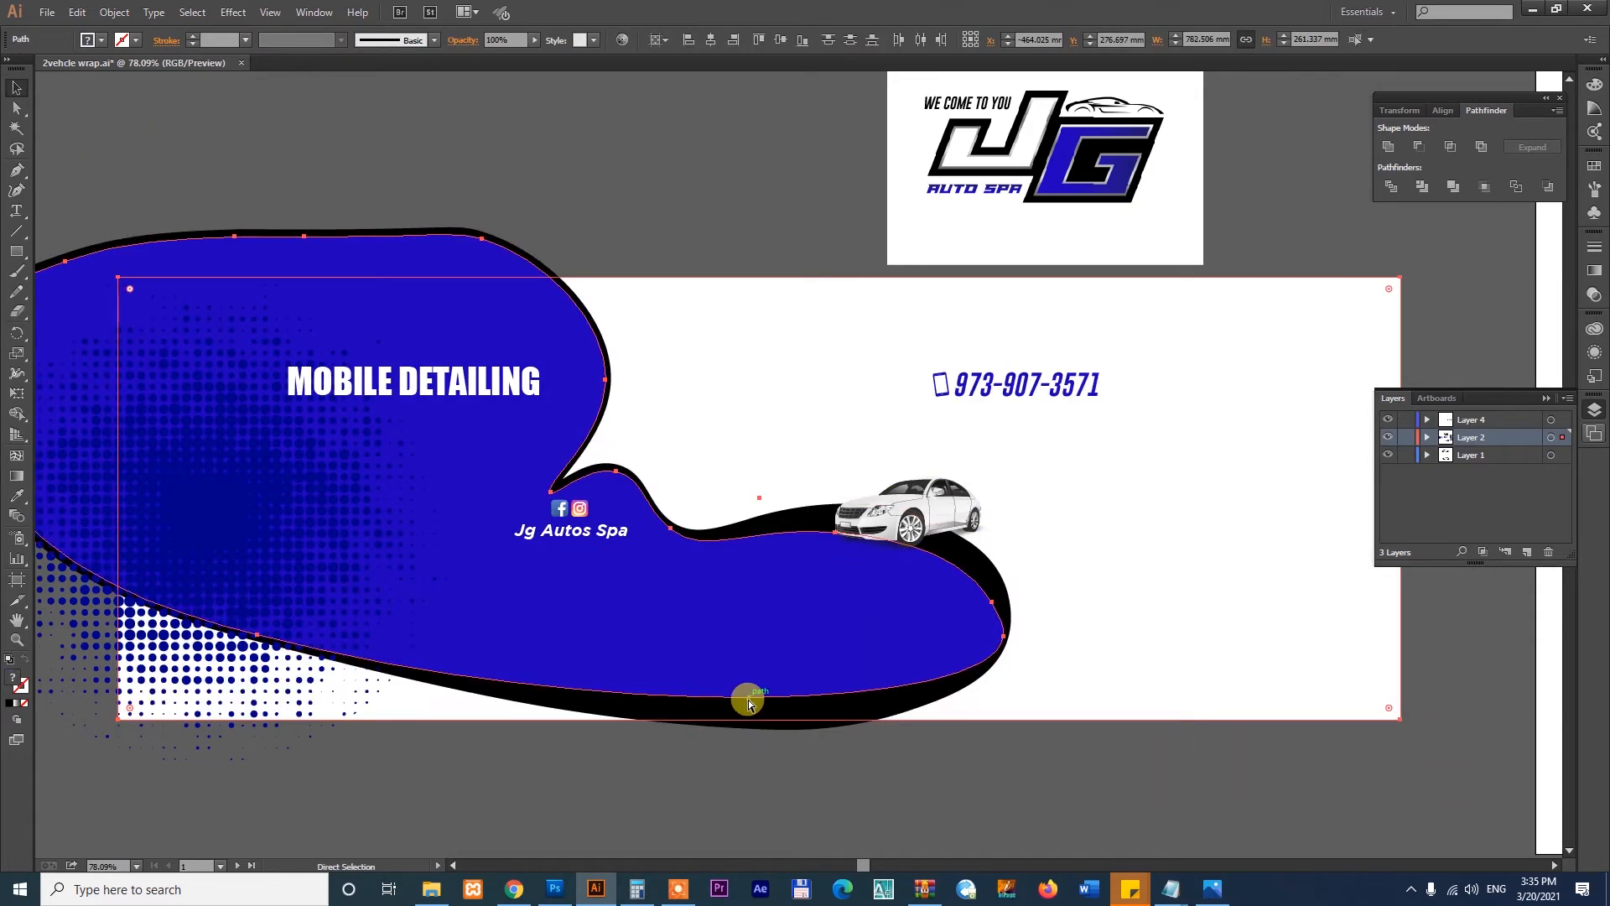
pyautogui.hotkey('ctrl', 'z')
pyautogui.hotkey('ctrl', 'z')
pyautogui.hotkey('ctrl', 'z')
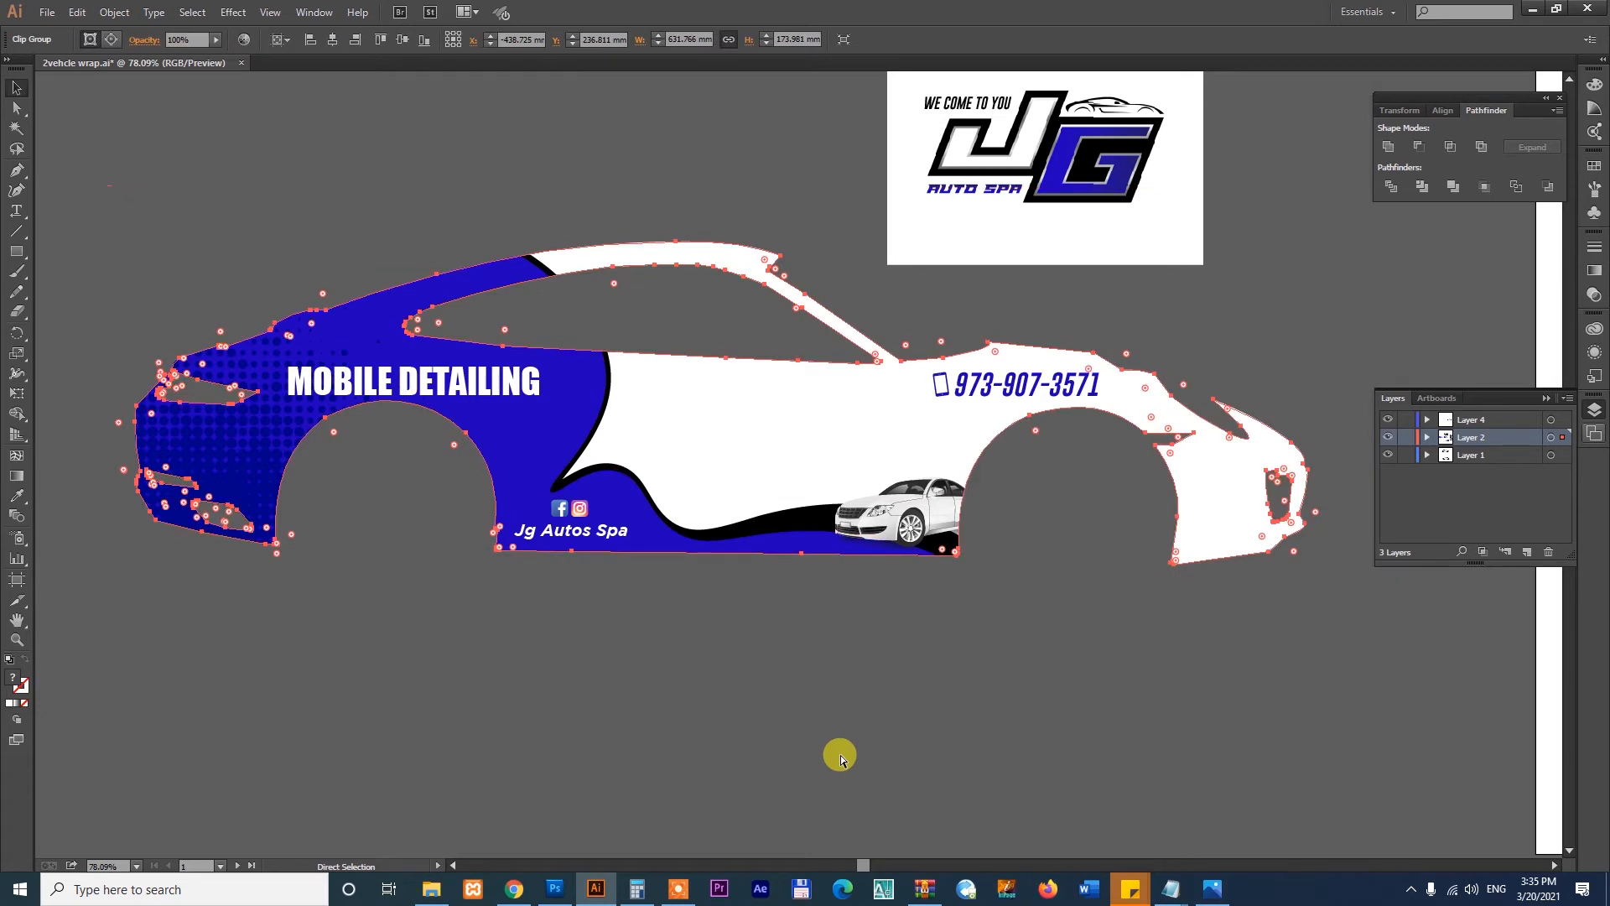
pyautogui.hotkey('ctrl', 'z')
pyautogui.hotkey('ctrl', 'z')
pyautogui.hotkey('ctrl', 'z')
pyautogui.hotkey('ctrl', 'z')
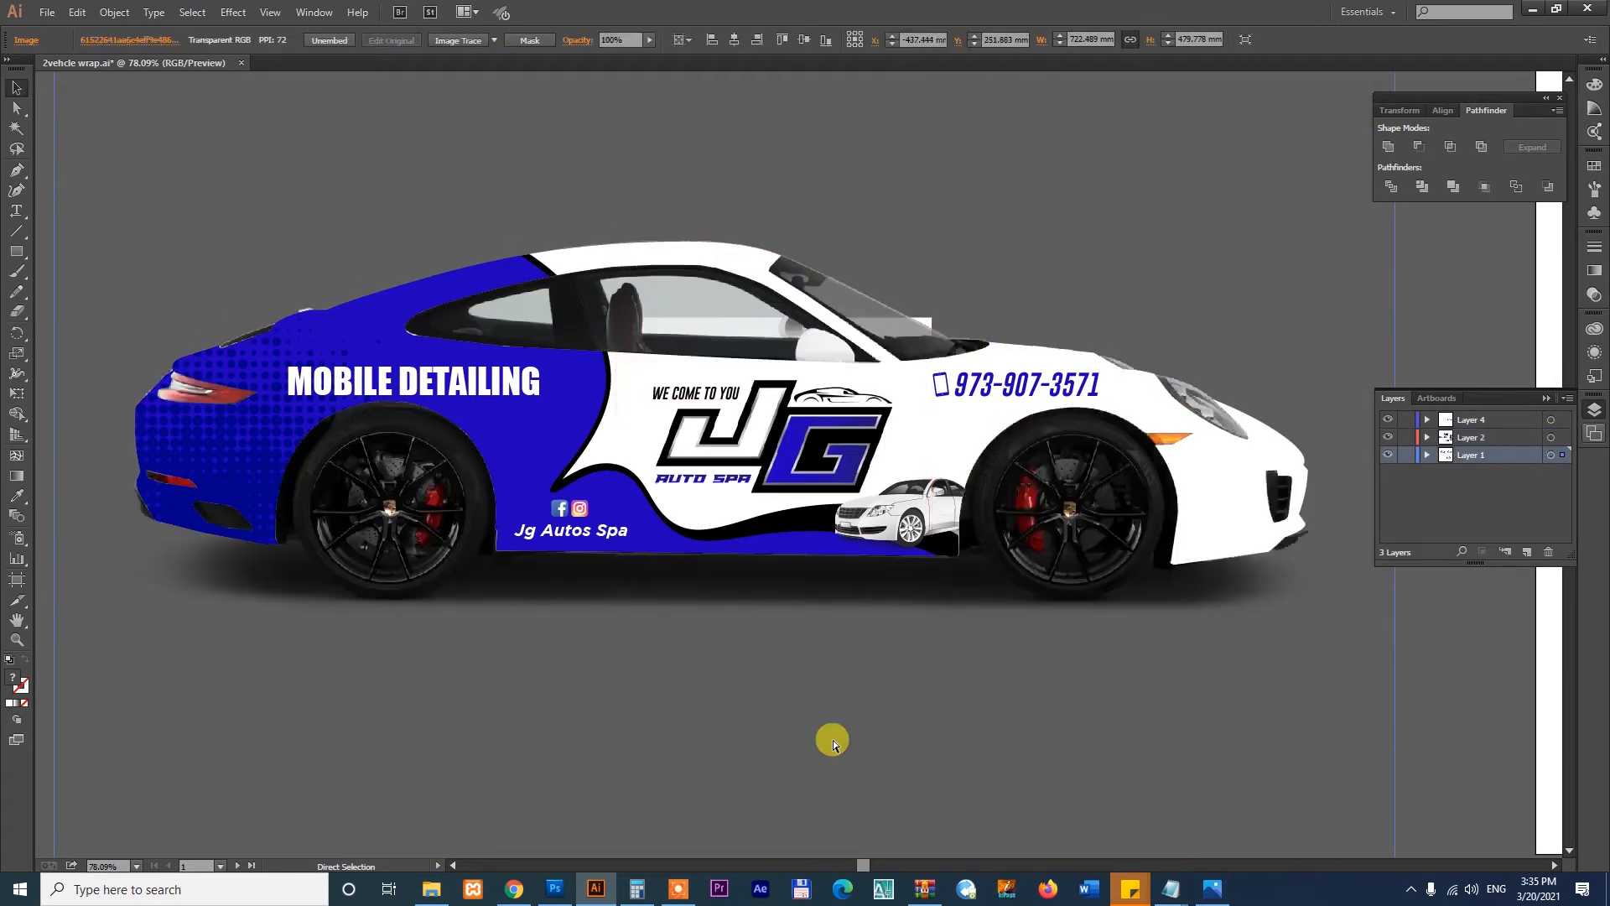
# - Examine the copied car's clipped wrap group and compare the design with the upper artboard and the client's van photos
pyautogui.click(1448, 752)
pyautogui.click(633, 488)
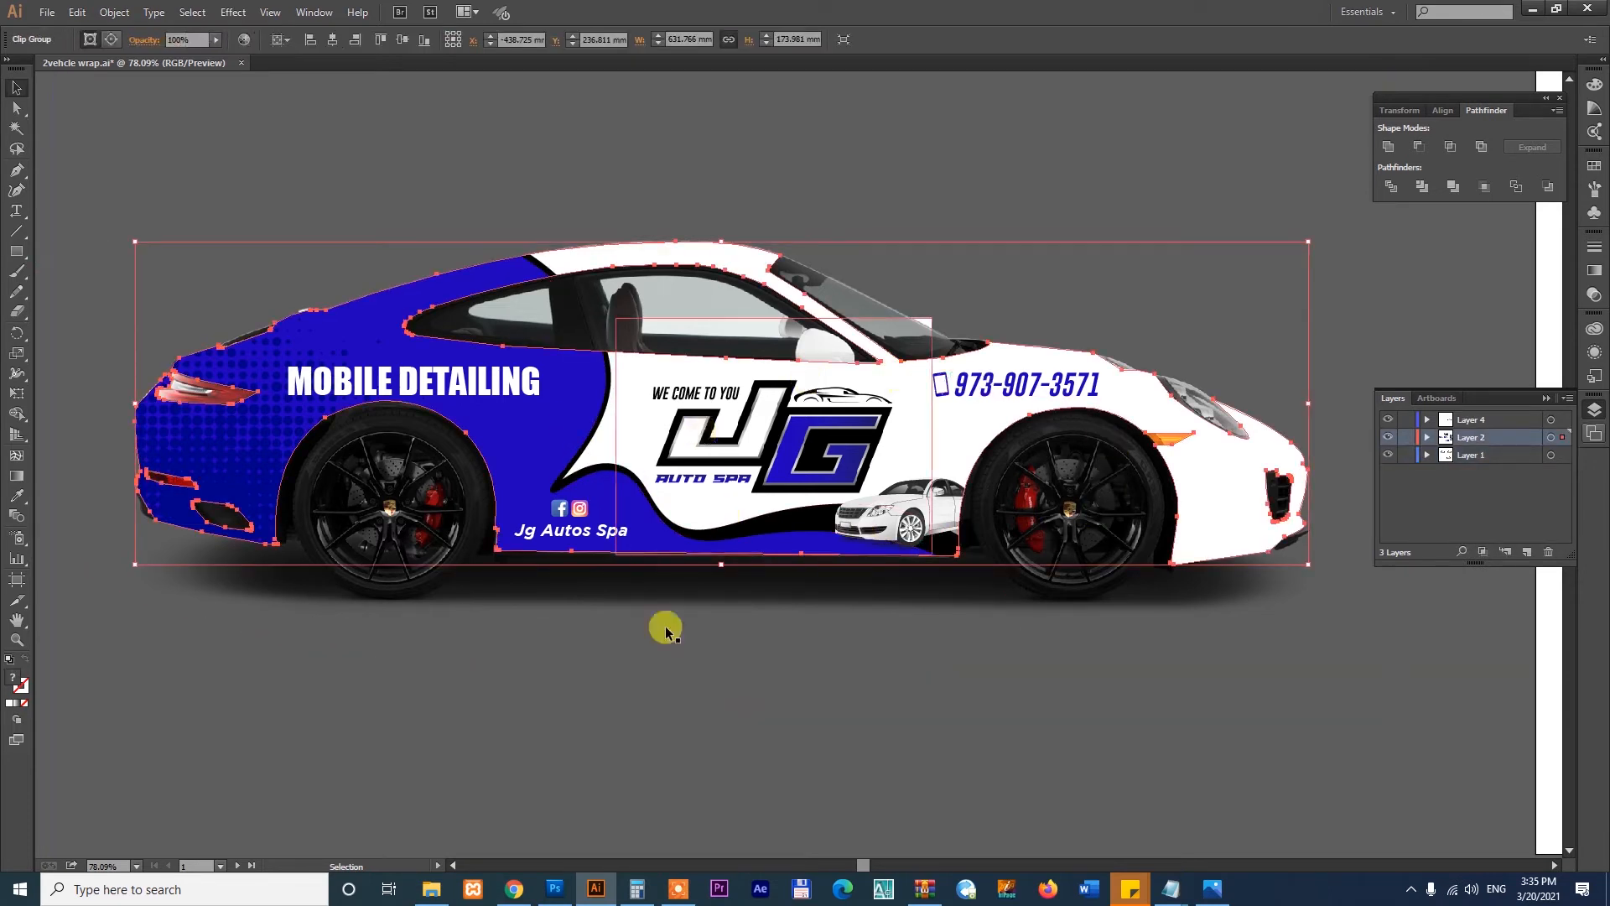
pyautogui.click(737, 578)
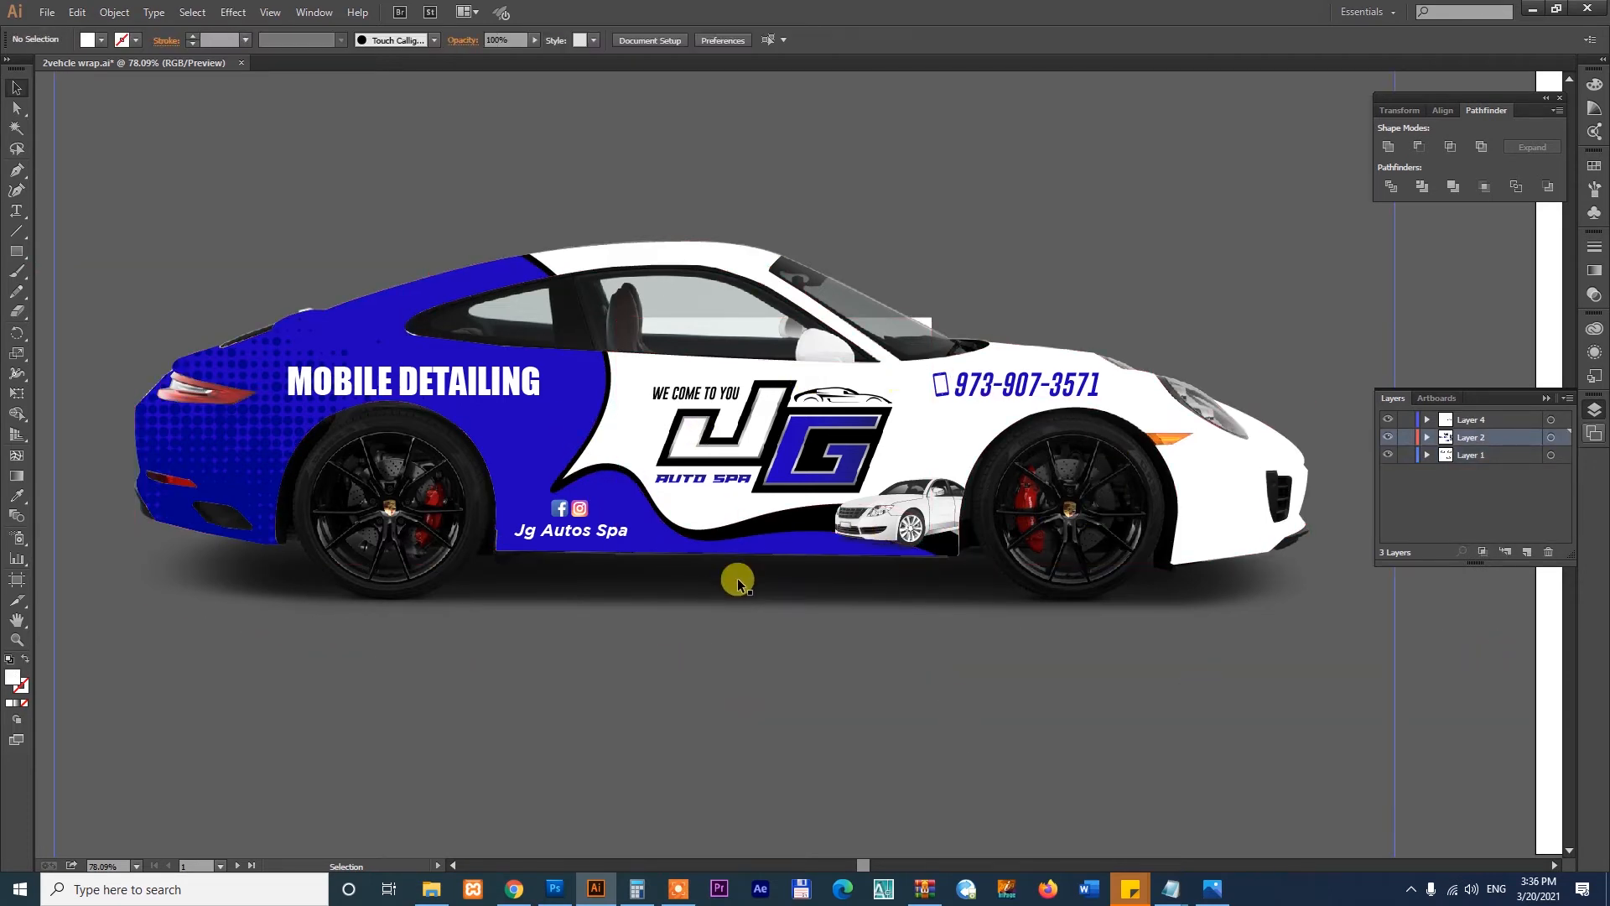
pyautogui.hotkey('ctrl', '-')
pyautogui.hotkey('ctrl', '-')
pyautogui.hotkey('ctrl', '-')
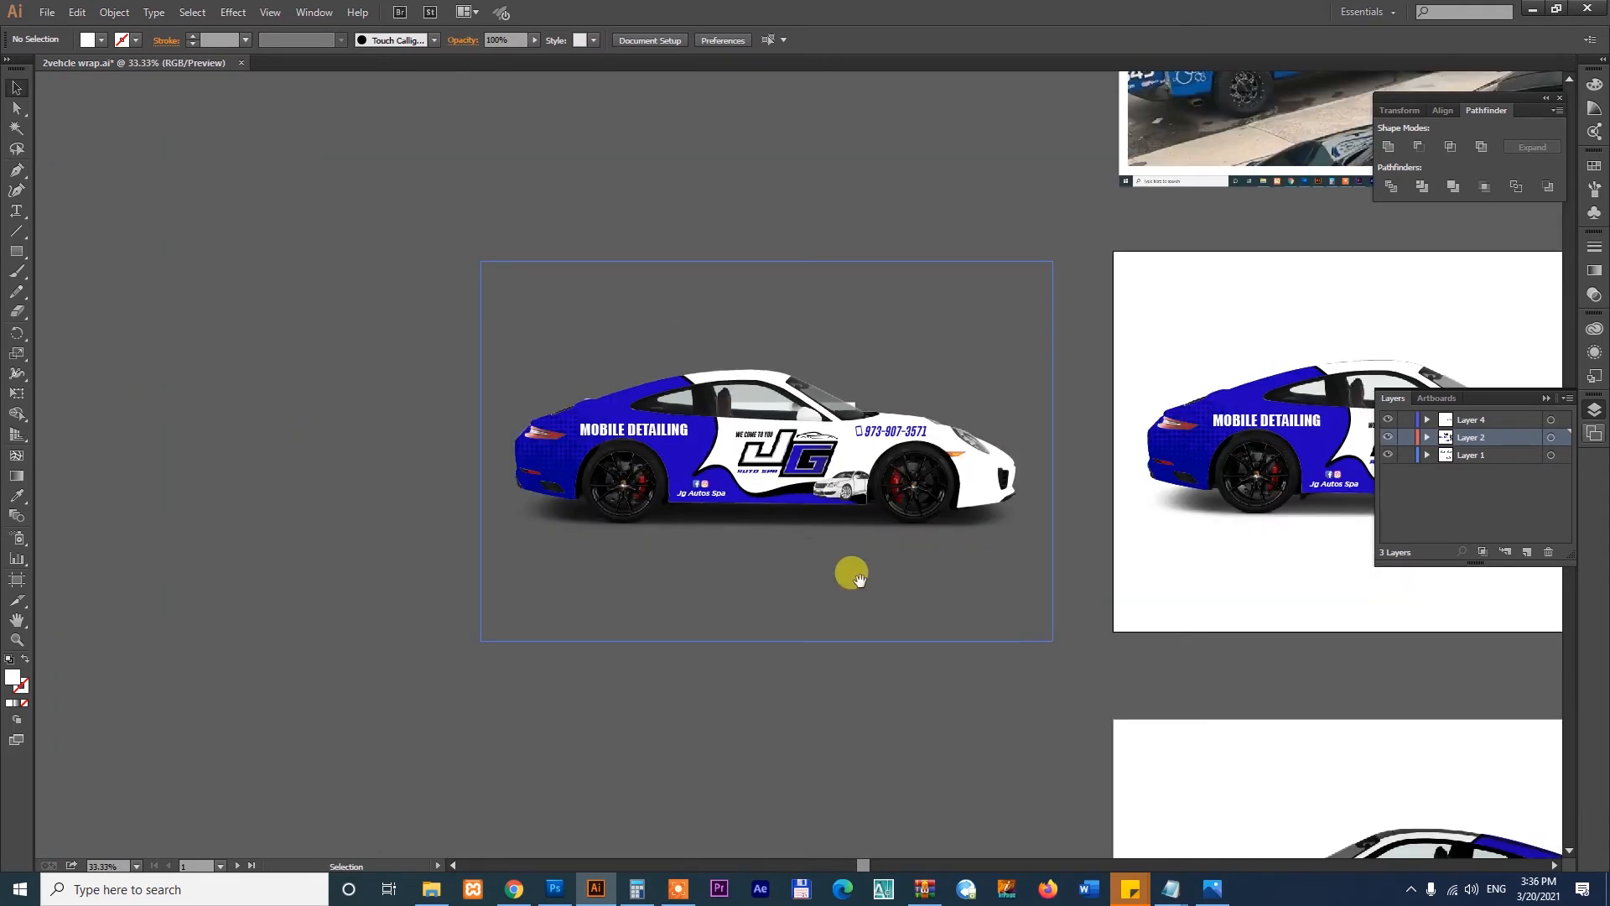
pyautogui.moveTo(1061, 506); pyautogui.dragTo(757, 589)
pyautogui.moveTo(1158, 545); pyautogui.dragTo(558, 522)
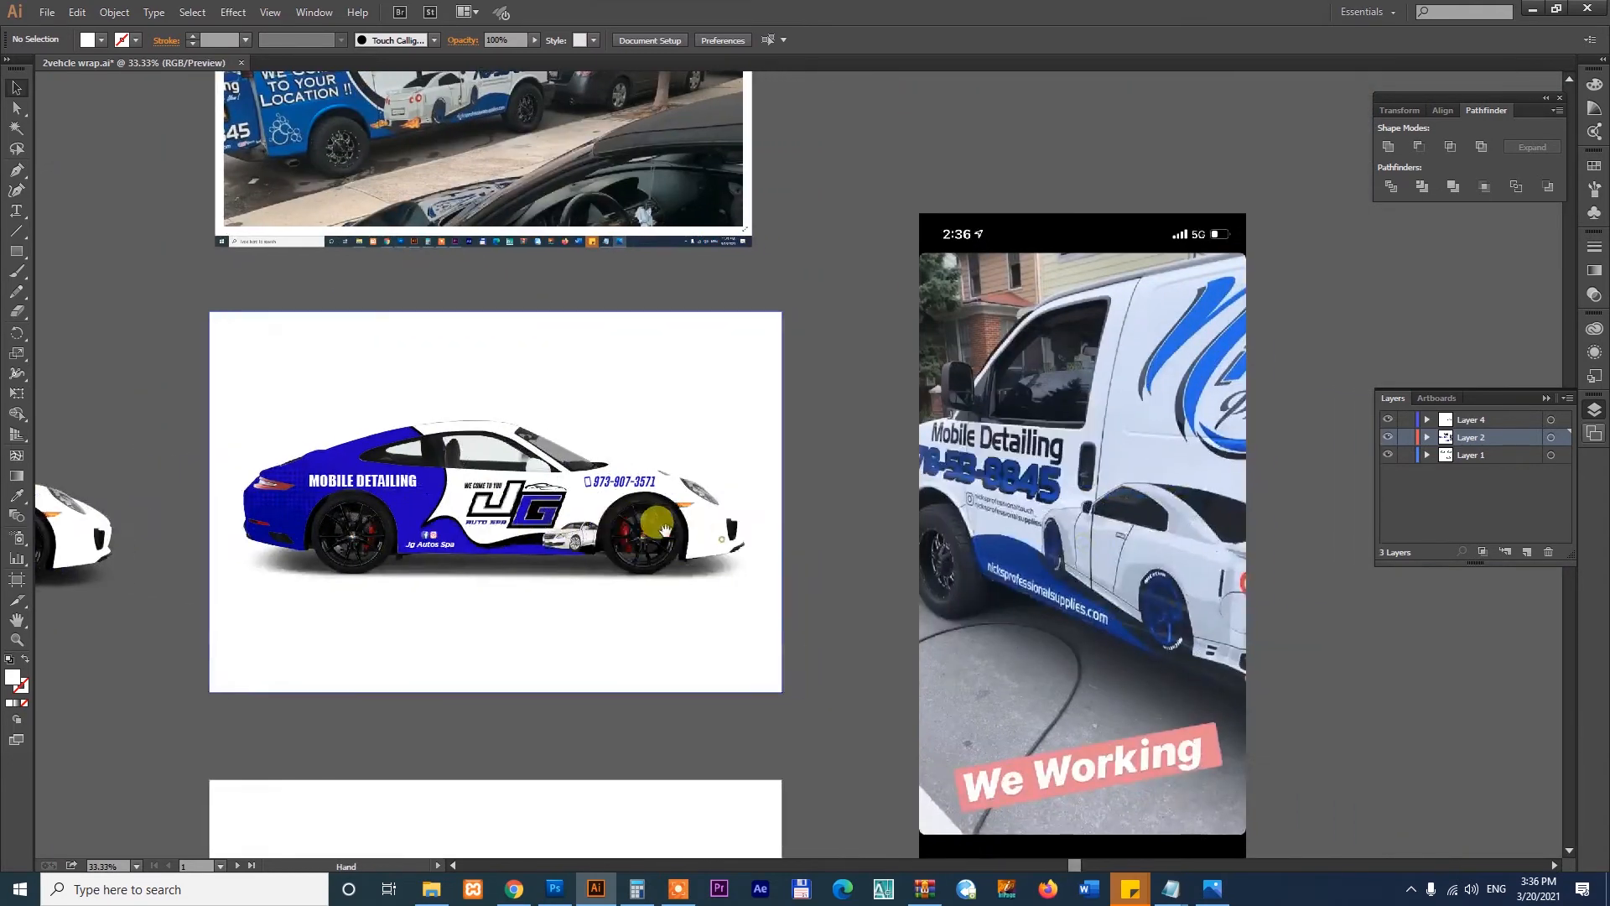
pyautogui.moveTo(610, 391); pyautogui.dragTo(975, 672)
pyautogui.moveTo(690, 617); pyautogui.dragTo(757, 534)
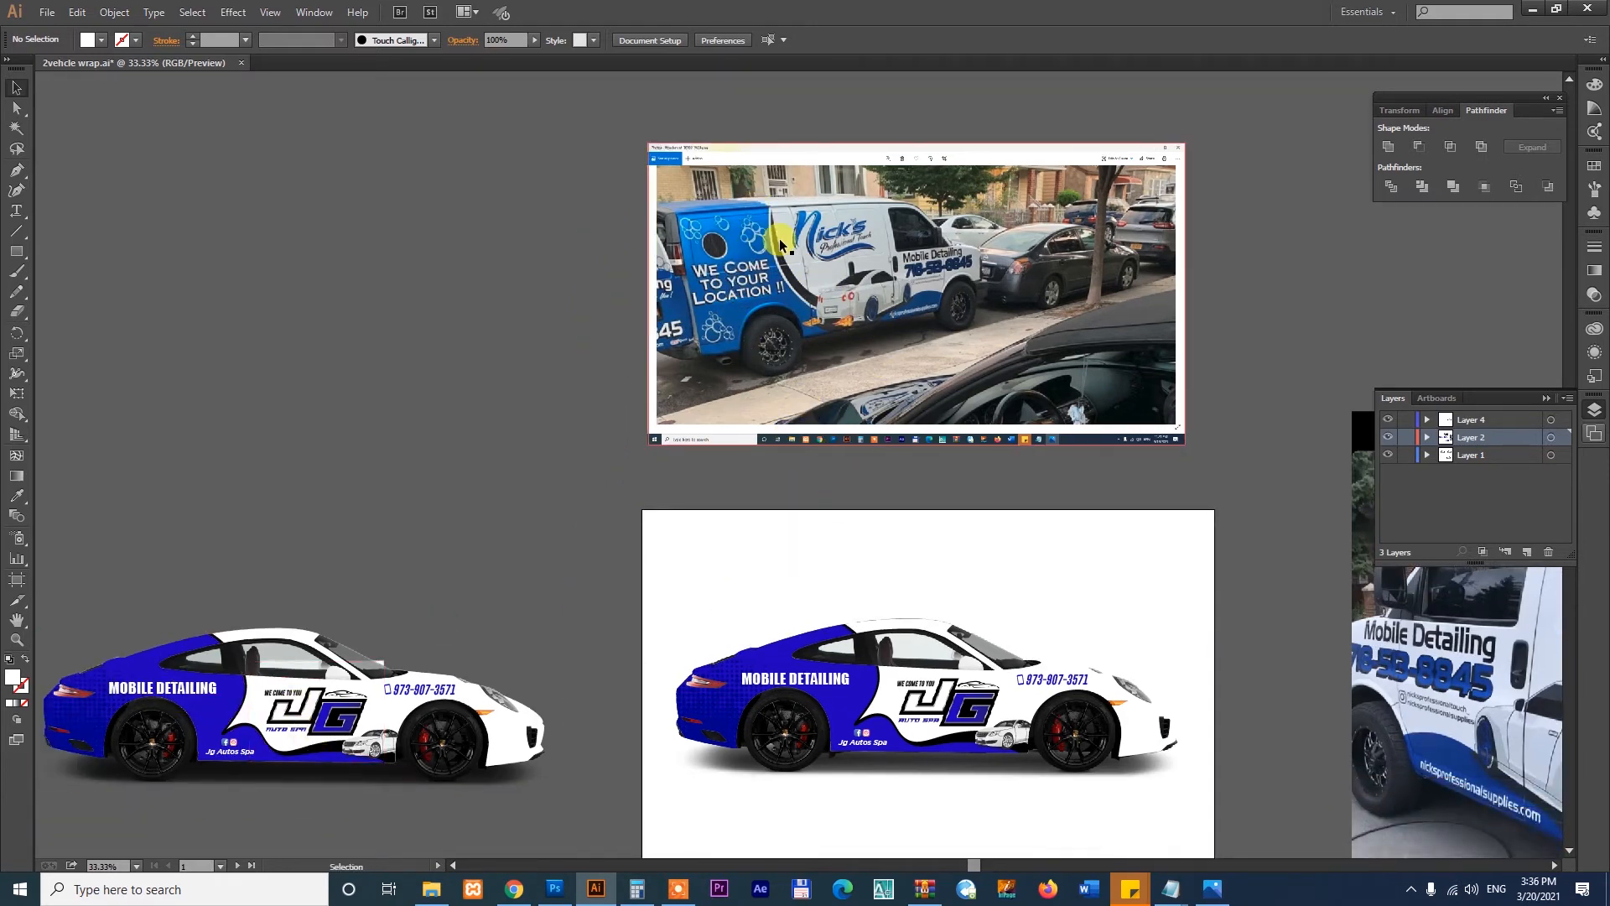
# - Examine the copied wrapped car's lettering, logo and graphics close up, and compare it with the neighbouring artboard
pyautogui.press('z')
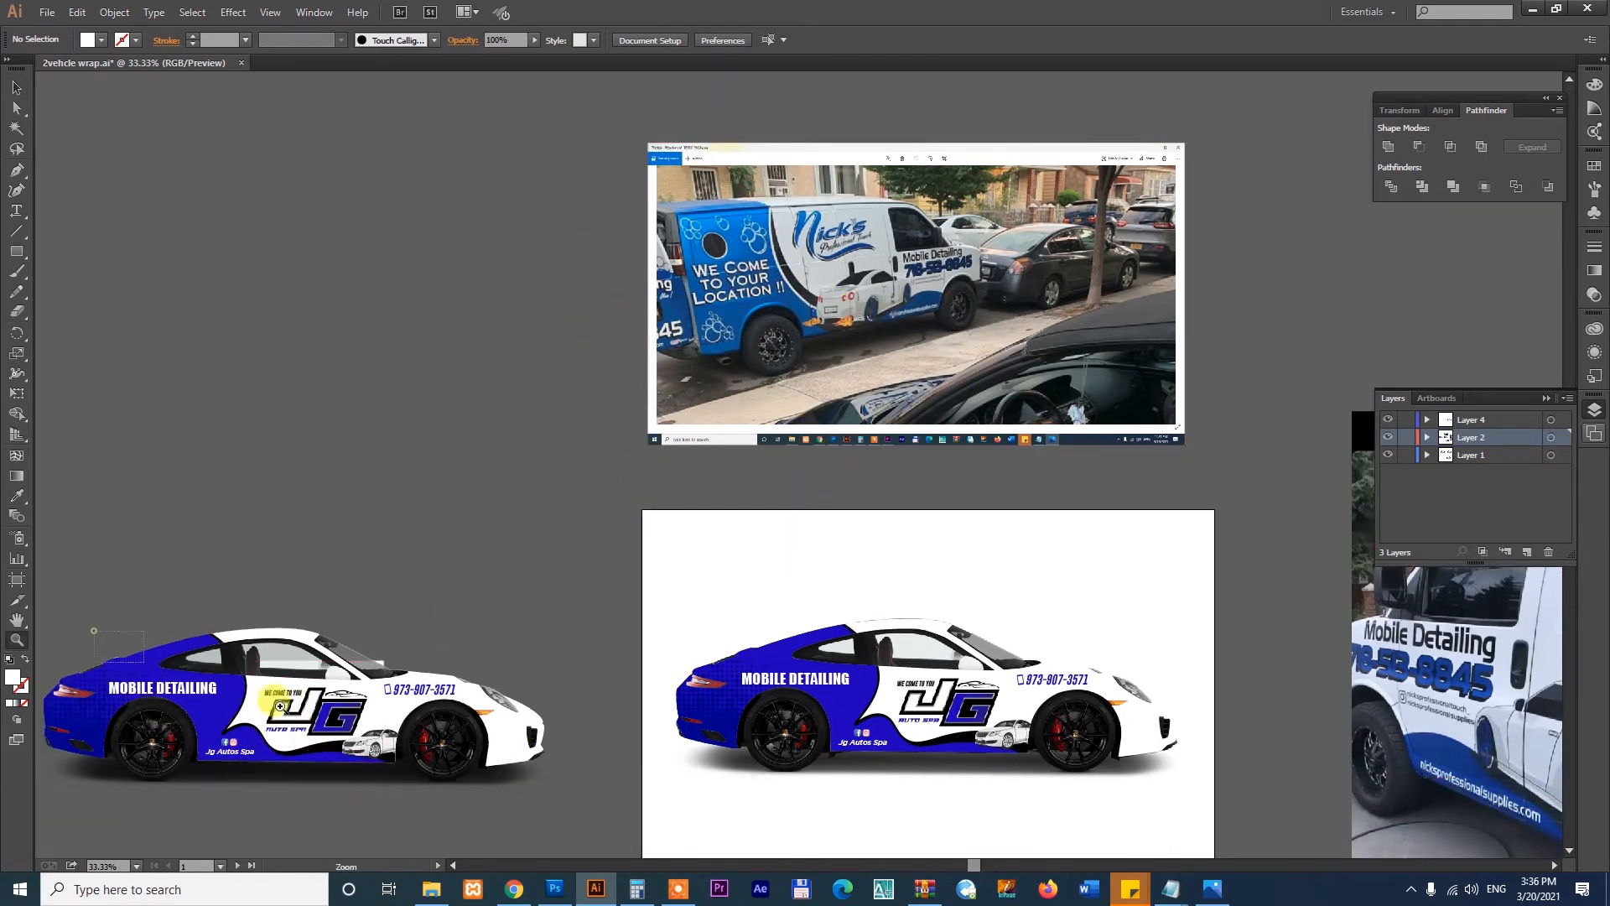
pyautogui.moveTo(94, 631); pyautogui.dragTo(563, 805)
pyautogui.moveTo(539, 744); pyautogui.dragTo(665, 682)
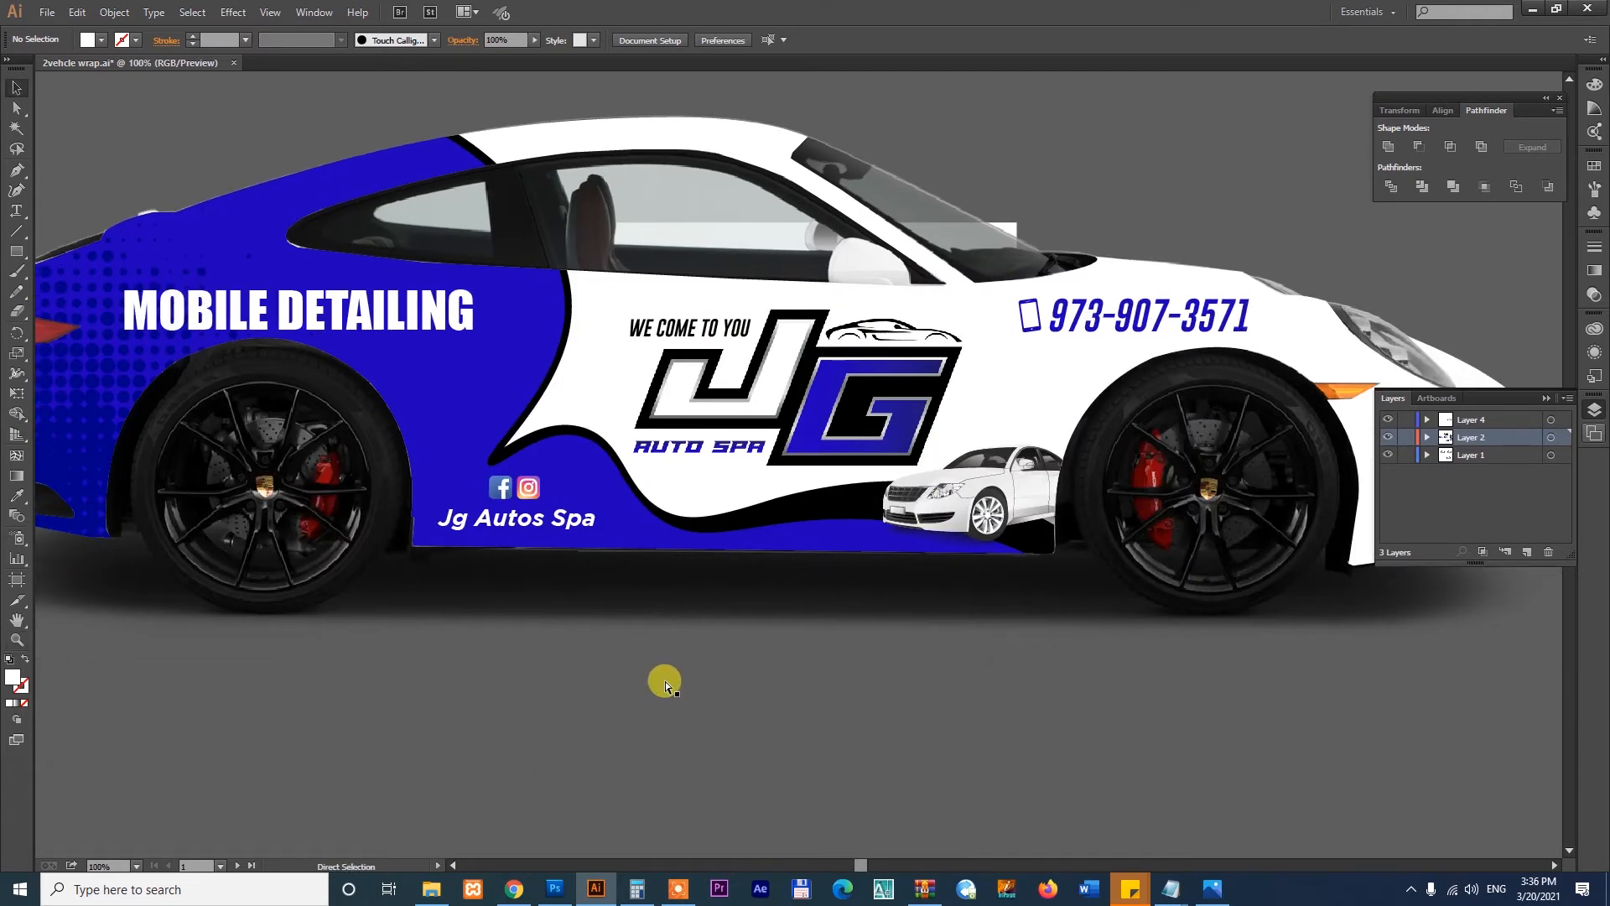
pyautogui.hotkey('ctrl', '-')
pyautogui.hotkey('ctrl', '-')
pyautogui.hotkey('ctrl', '-')
pyautogui.moveTo(996, 643); pyautogui.dragTo(223, 426)
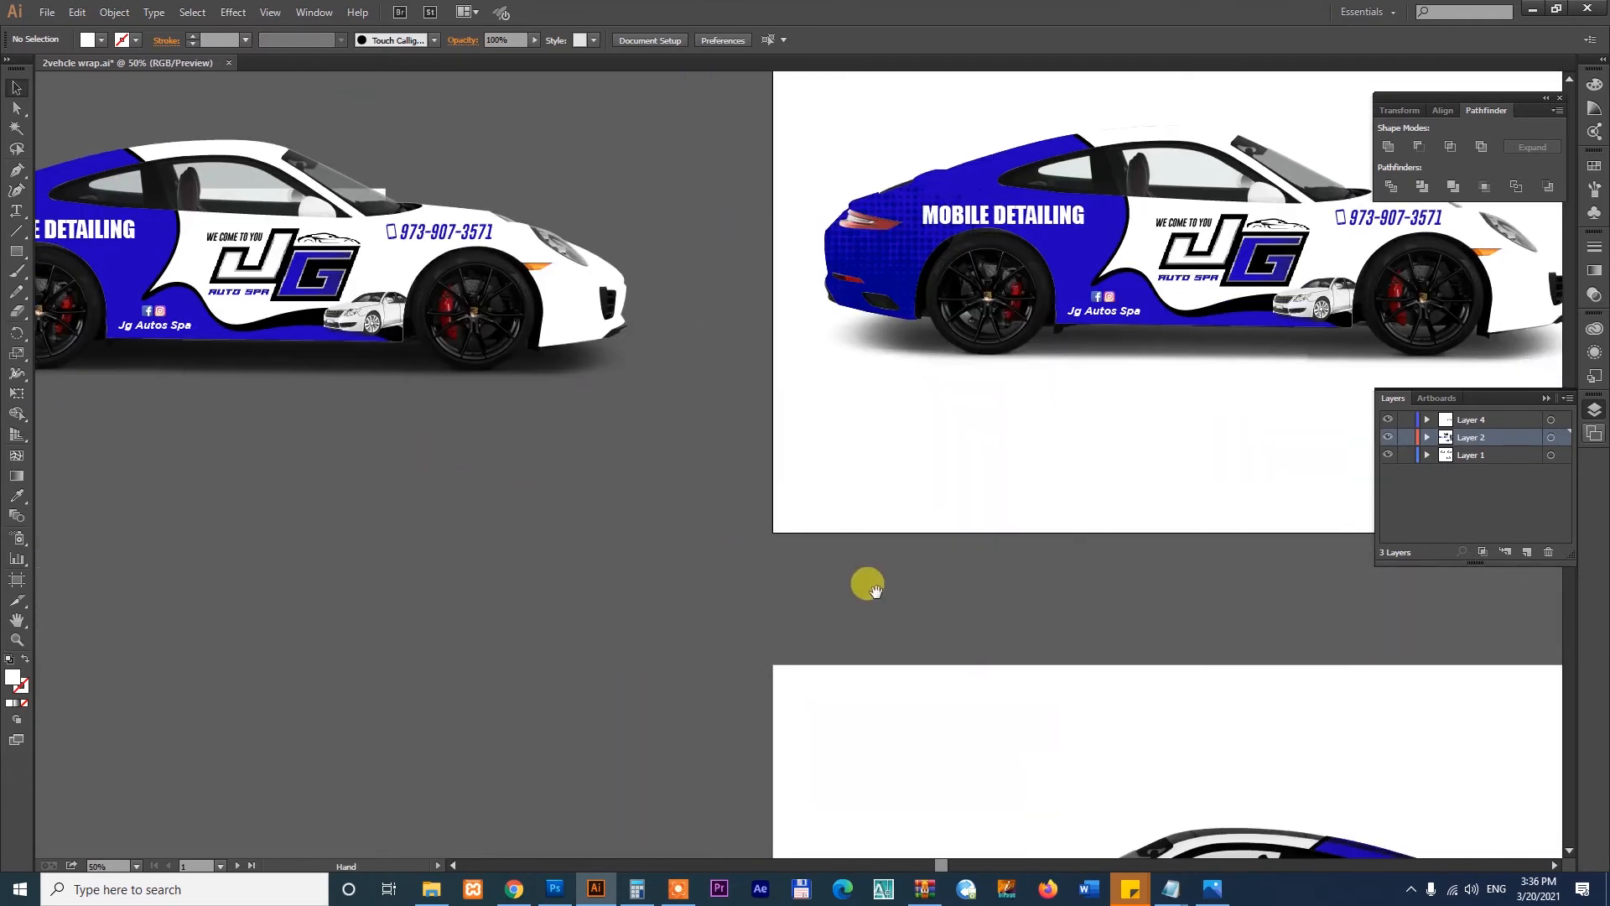
pyautogui.moveTo(673, 554); pyautogui.dragTo(1053, 681)
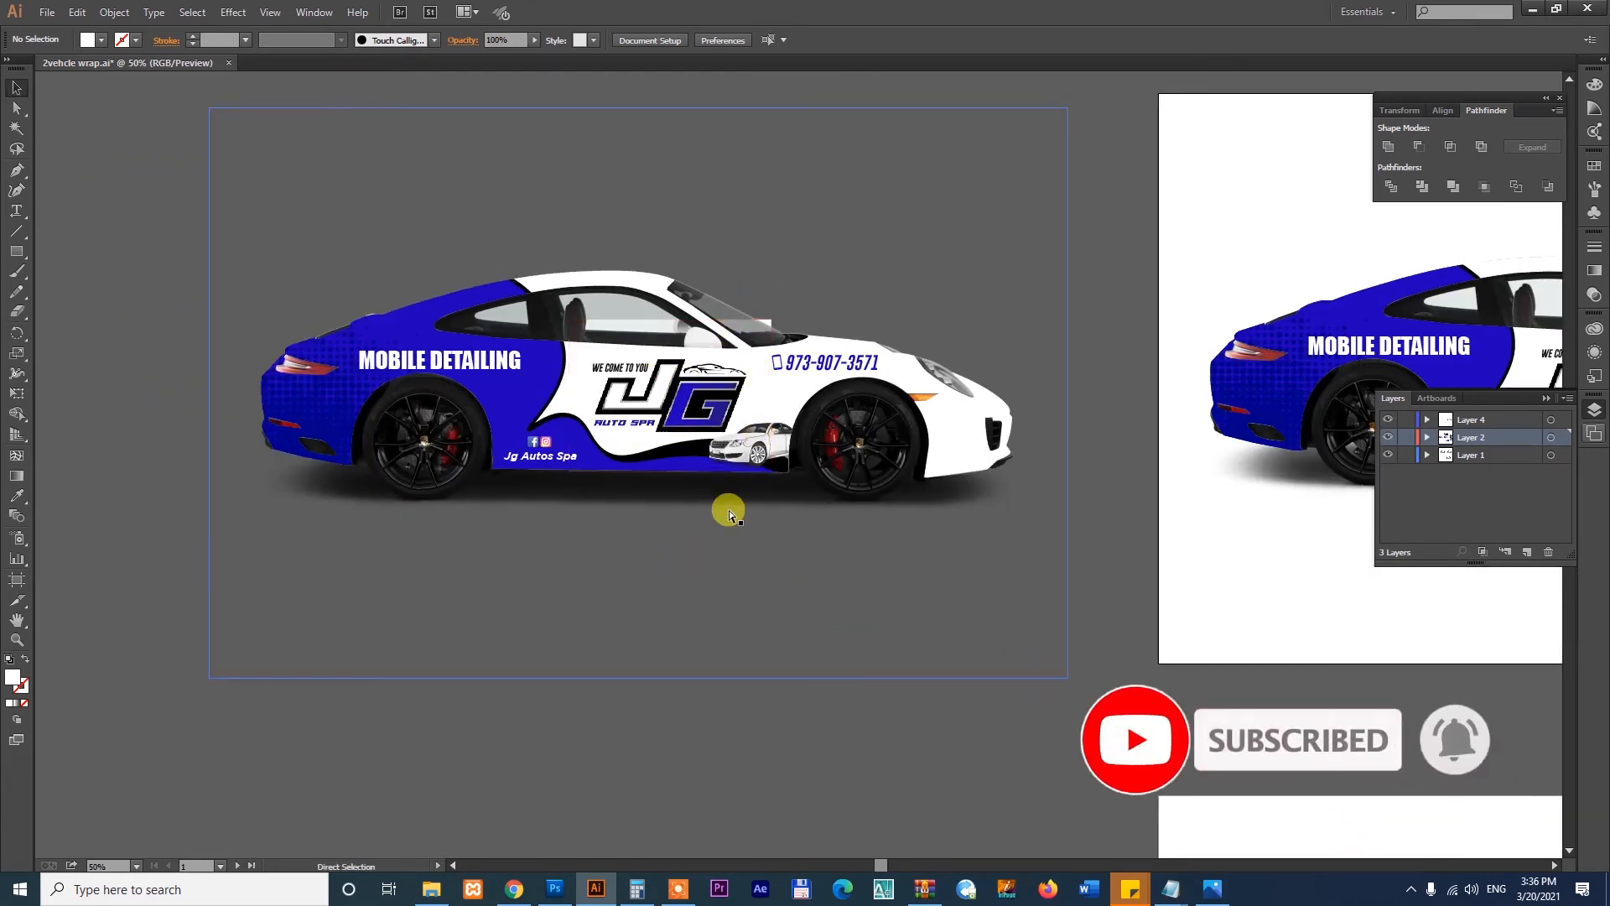
# - Examine the wrapped car design on the upper artboard close up
pyautogui.hotkey('ctrl', '-')
pyautogui.hotkey('ctrl', '-')
pyautogui.moveTo(1058, 457); pyautogui.dragTo(703, 455)
pyautogui.press('z')
pyautogui.moveTo(618, 297); pyautogui.dragTo(1044, 551)
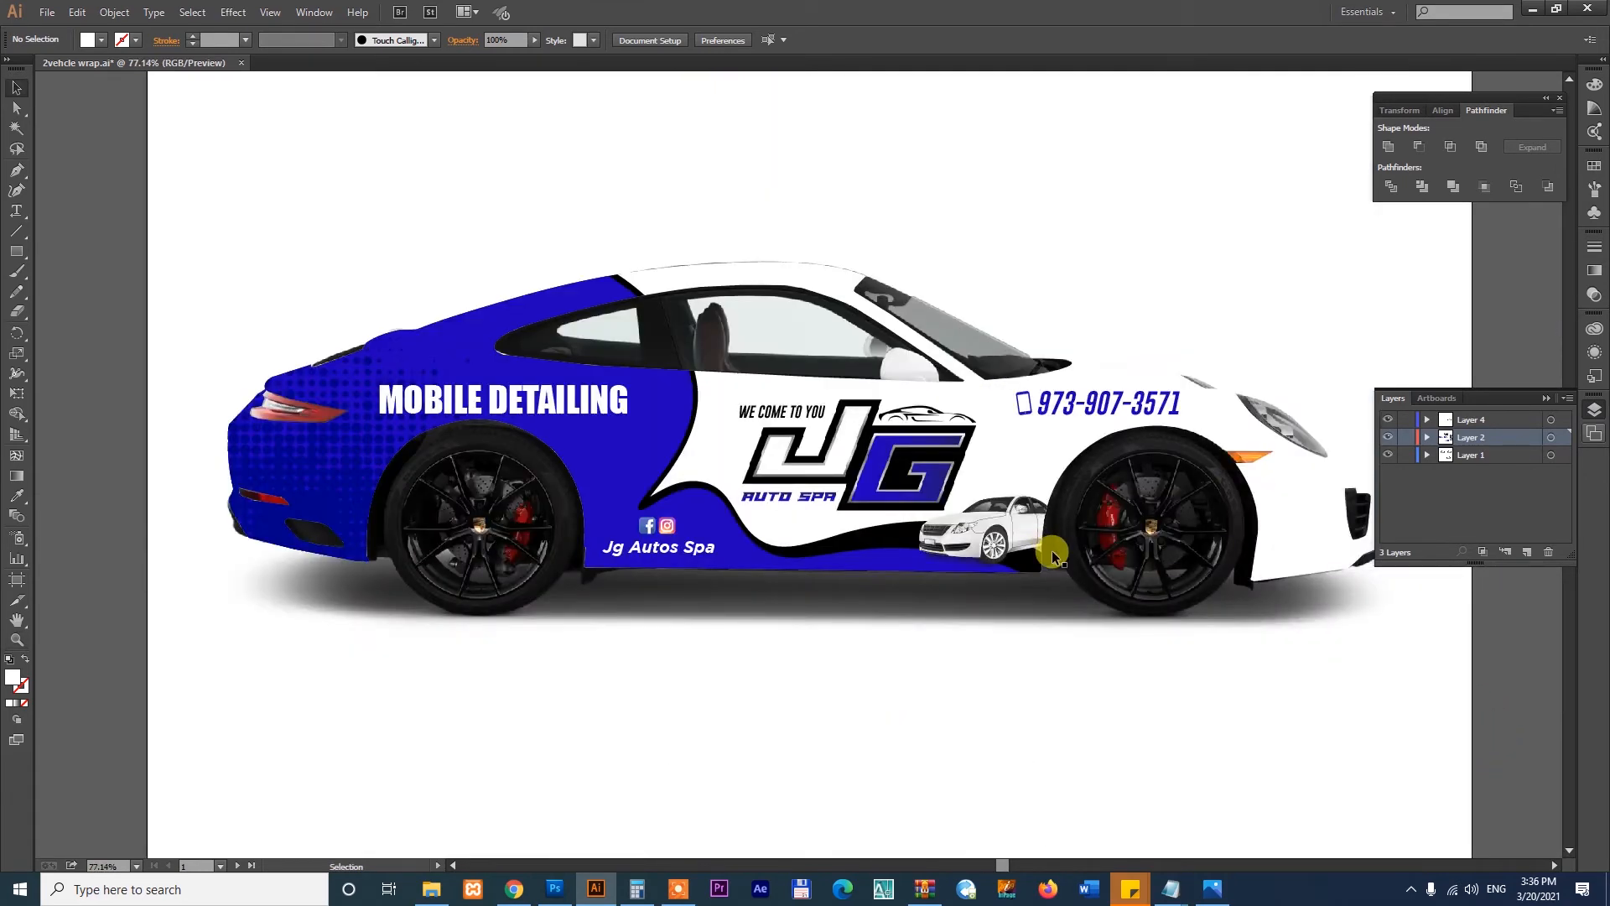
pyautogui.moveTo(951, 533); pyautogui.dragTo(889, 511)
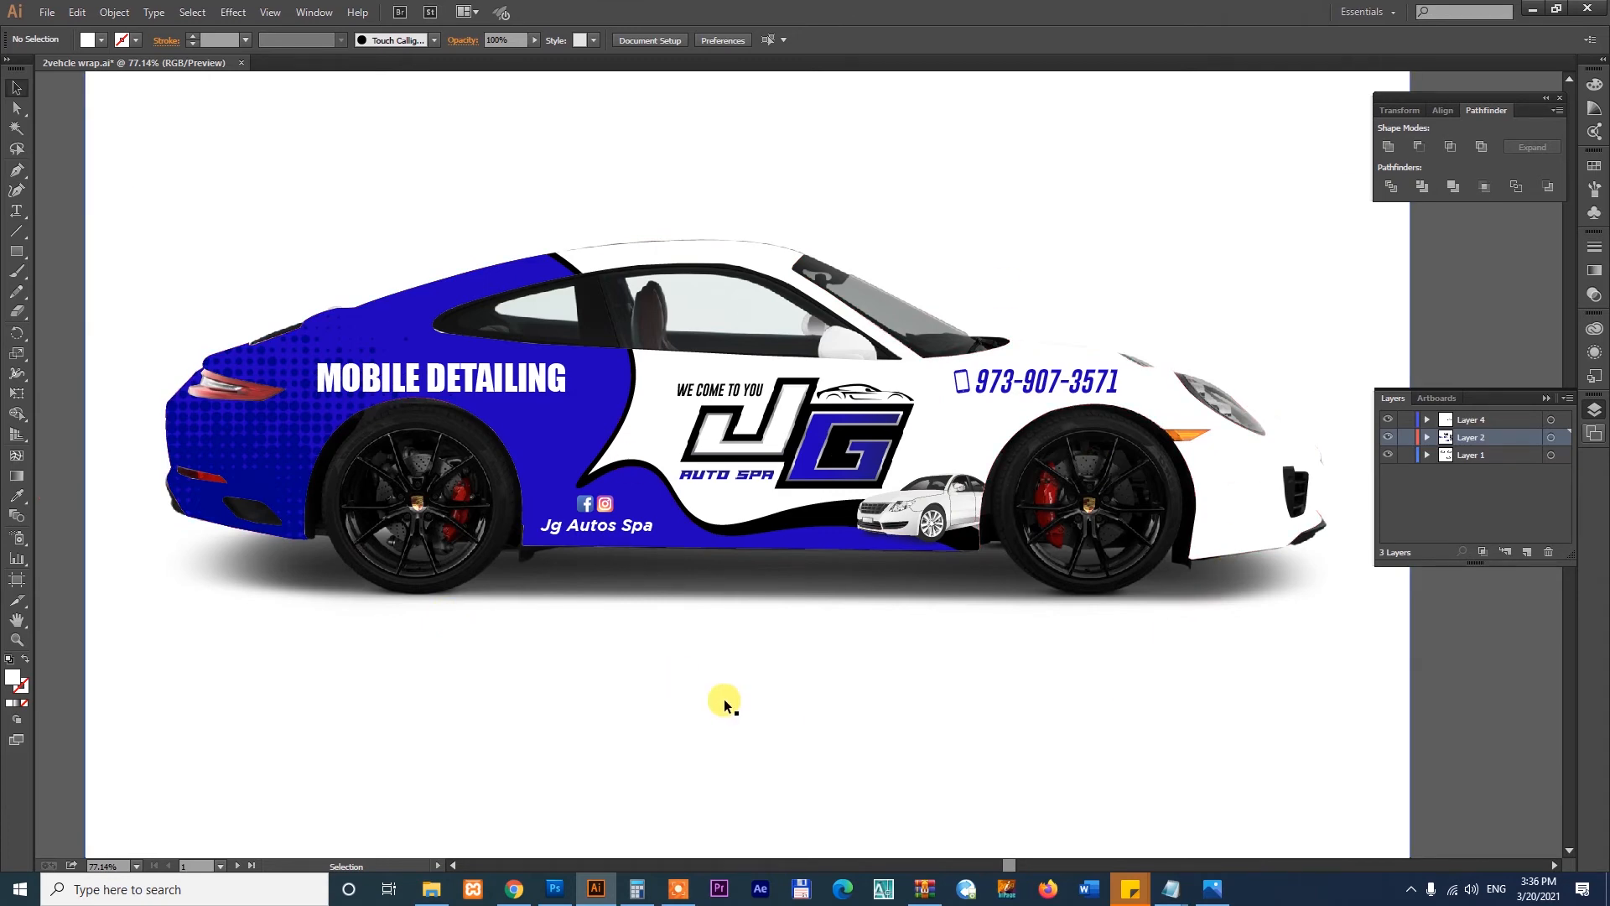
# - Examine the opposite-side wrap design on the lower artboard and compare it with the other car views
pyautogui.hotkey('ctrl', '-')
pyautogui.hotkey('ctrl', '-')
pyautogui.hotkey('ctrl', '-')
pyautogui.moveTo(813, 672); pyautogui.dragTo(843, 285)
pyautogui.press('z')
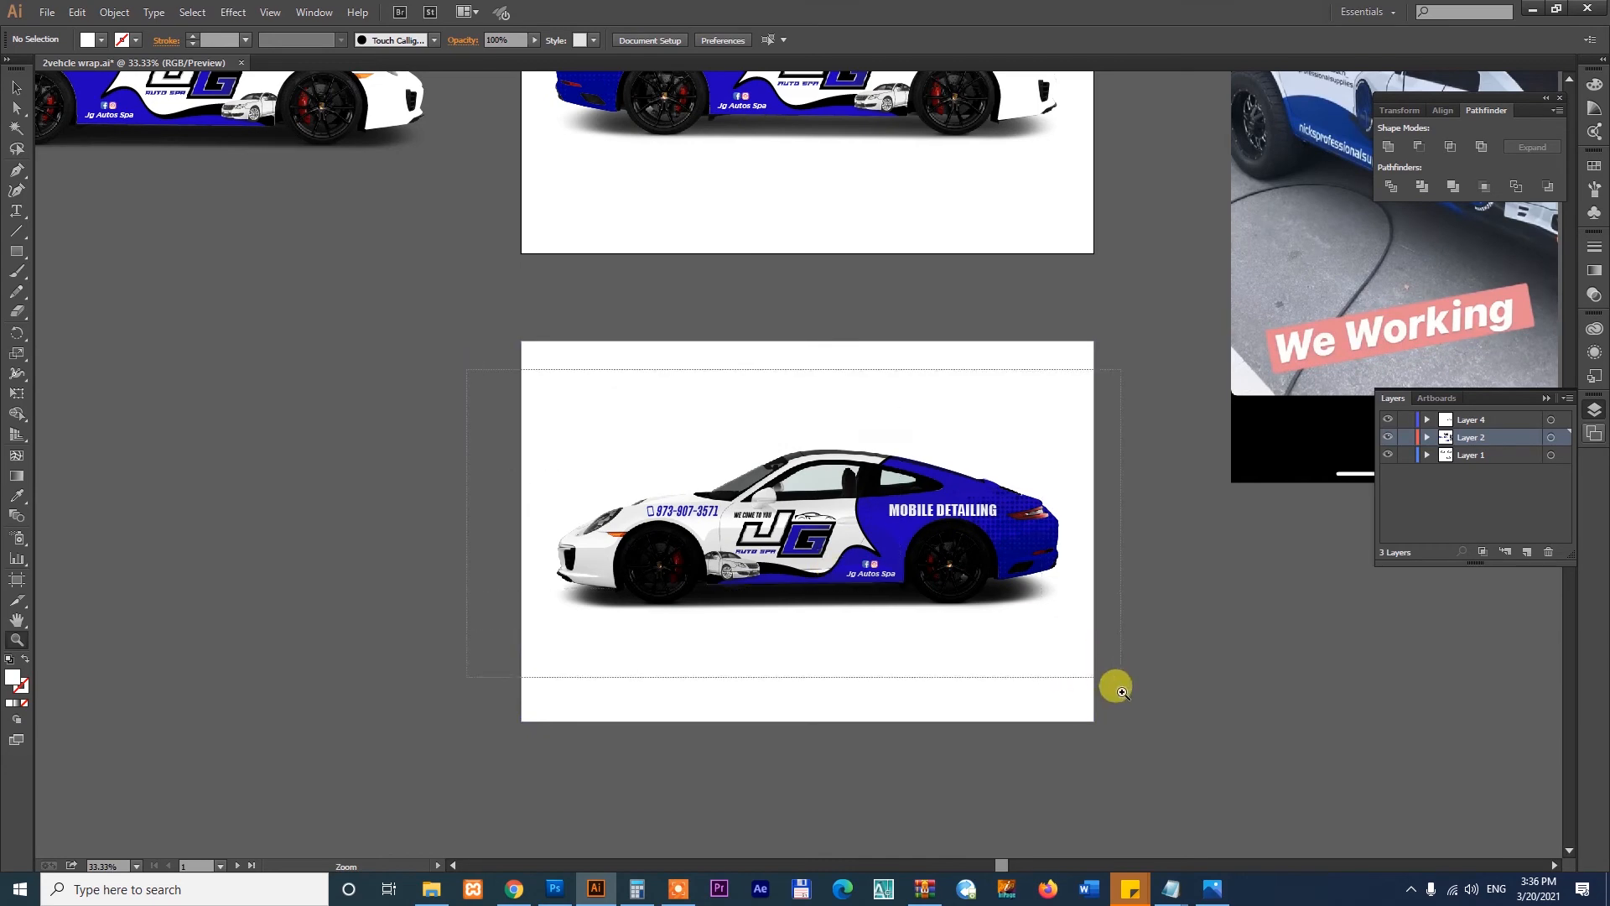
pyautogui.hotkey('ctrl', '+')
pyautogui.hotkey('ctrl', '+')
pyautogui.hotkey('ctrl', '-')
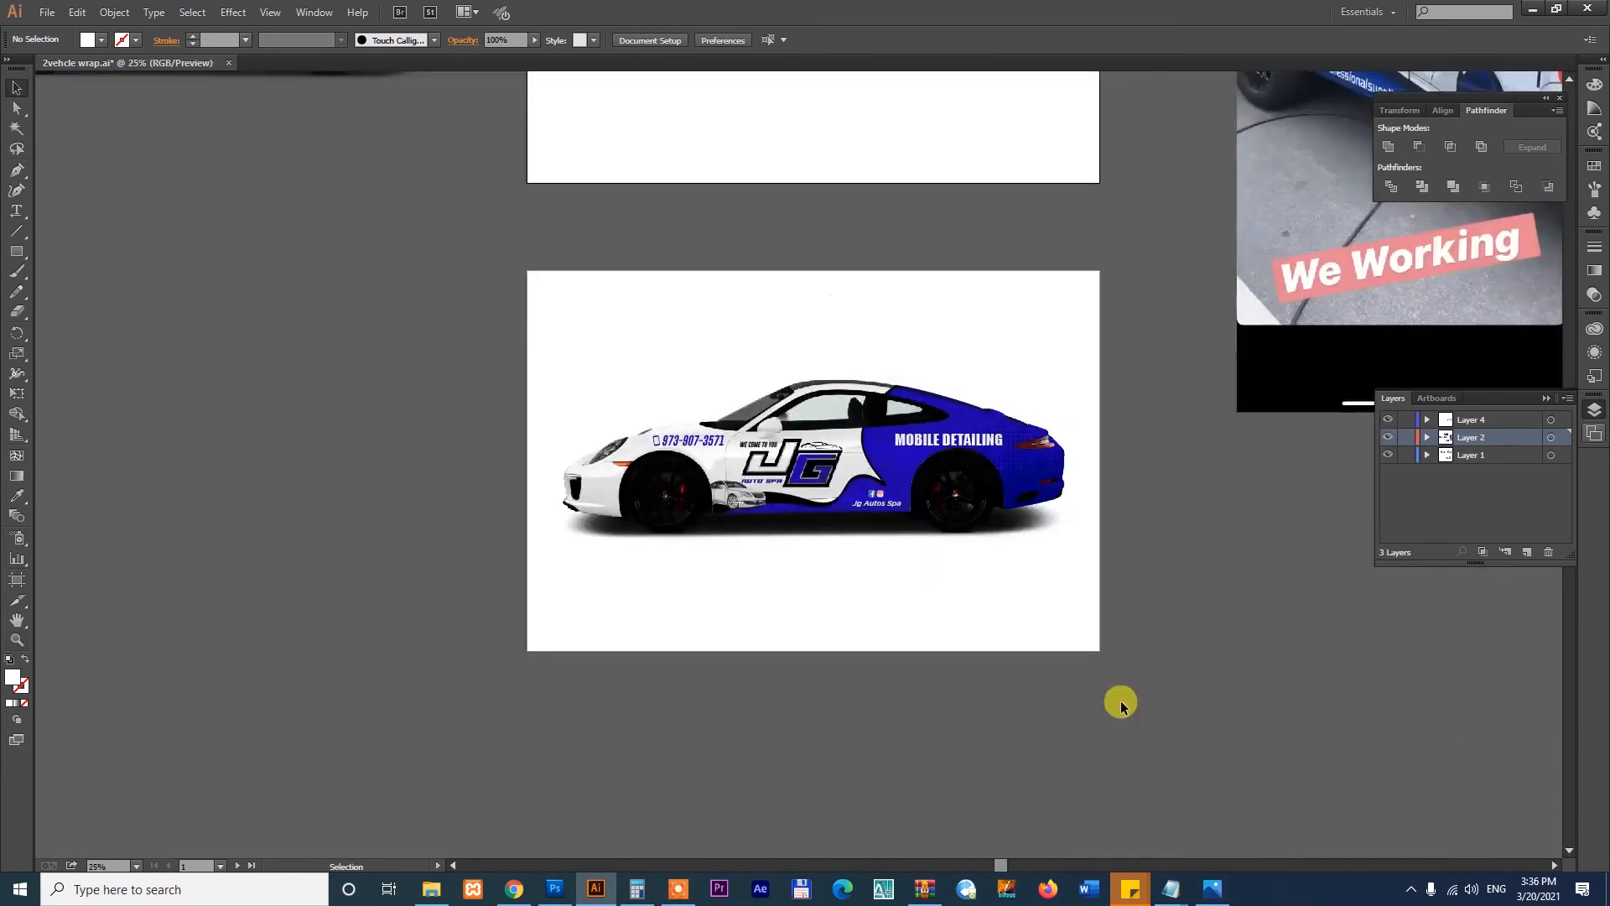
pyautogui.hotkey('ctrl', '-')
pyautogui.moveTo(811, 391); pyautogui.dragTo(844, 610)
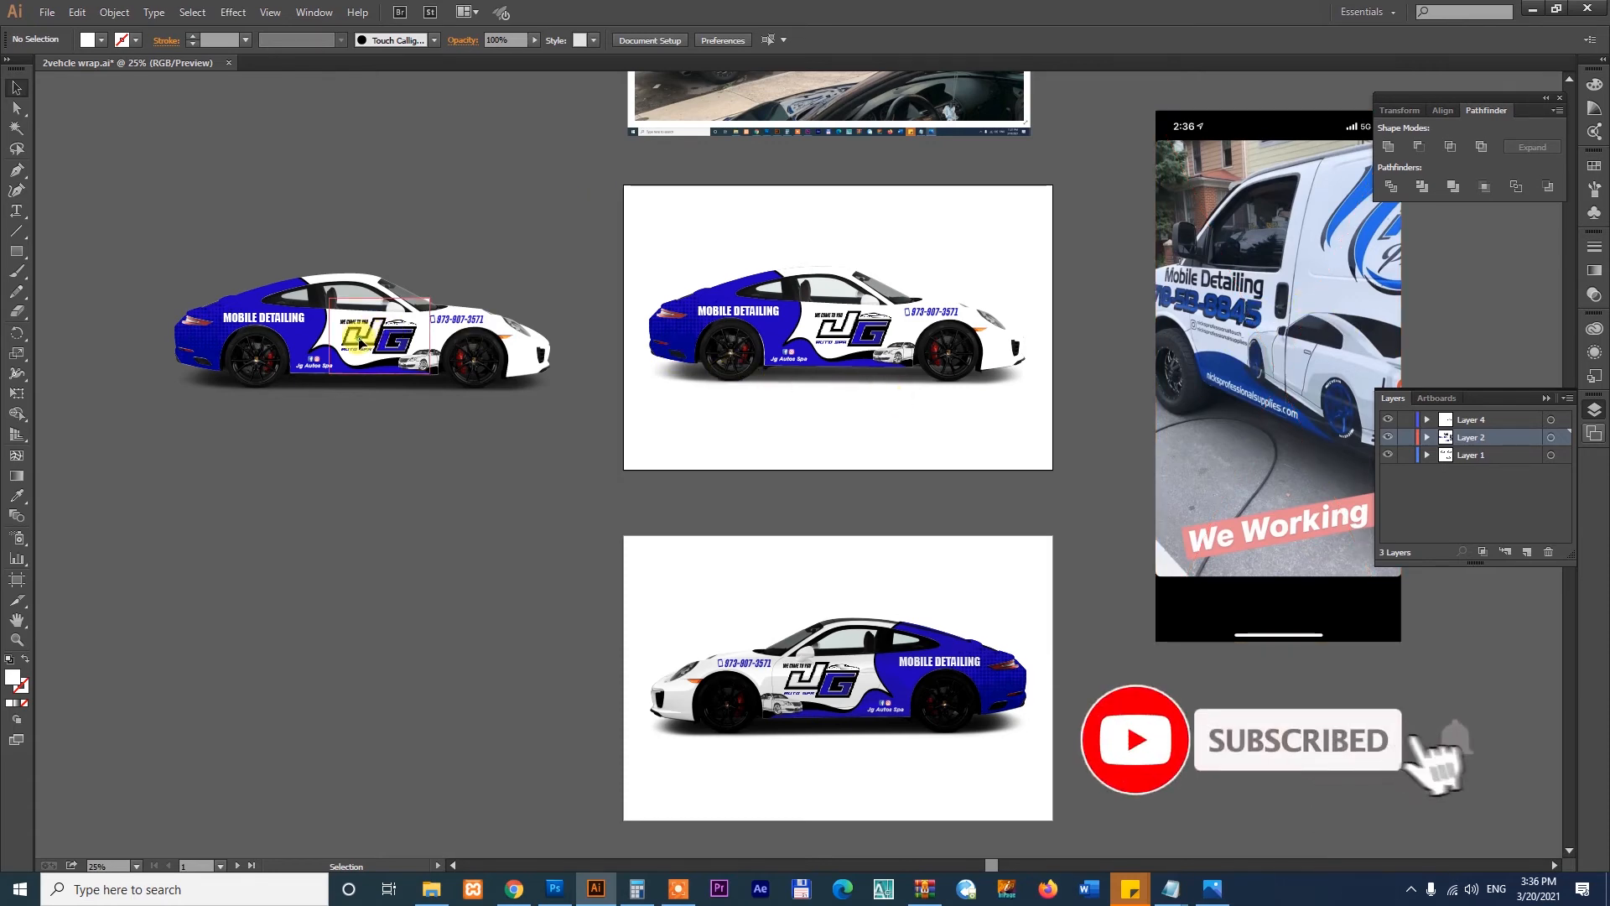
# - Select the JG logo group on the copied car's door and examine its placement in the wrap close up
pyautogui.click(359, 341)
pyautogui.moveTo(162, 280); pyautogui.dragTo(647, 437)
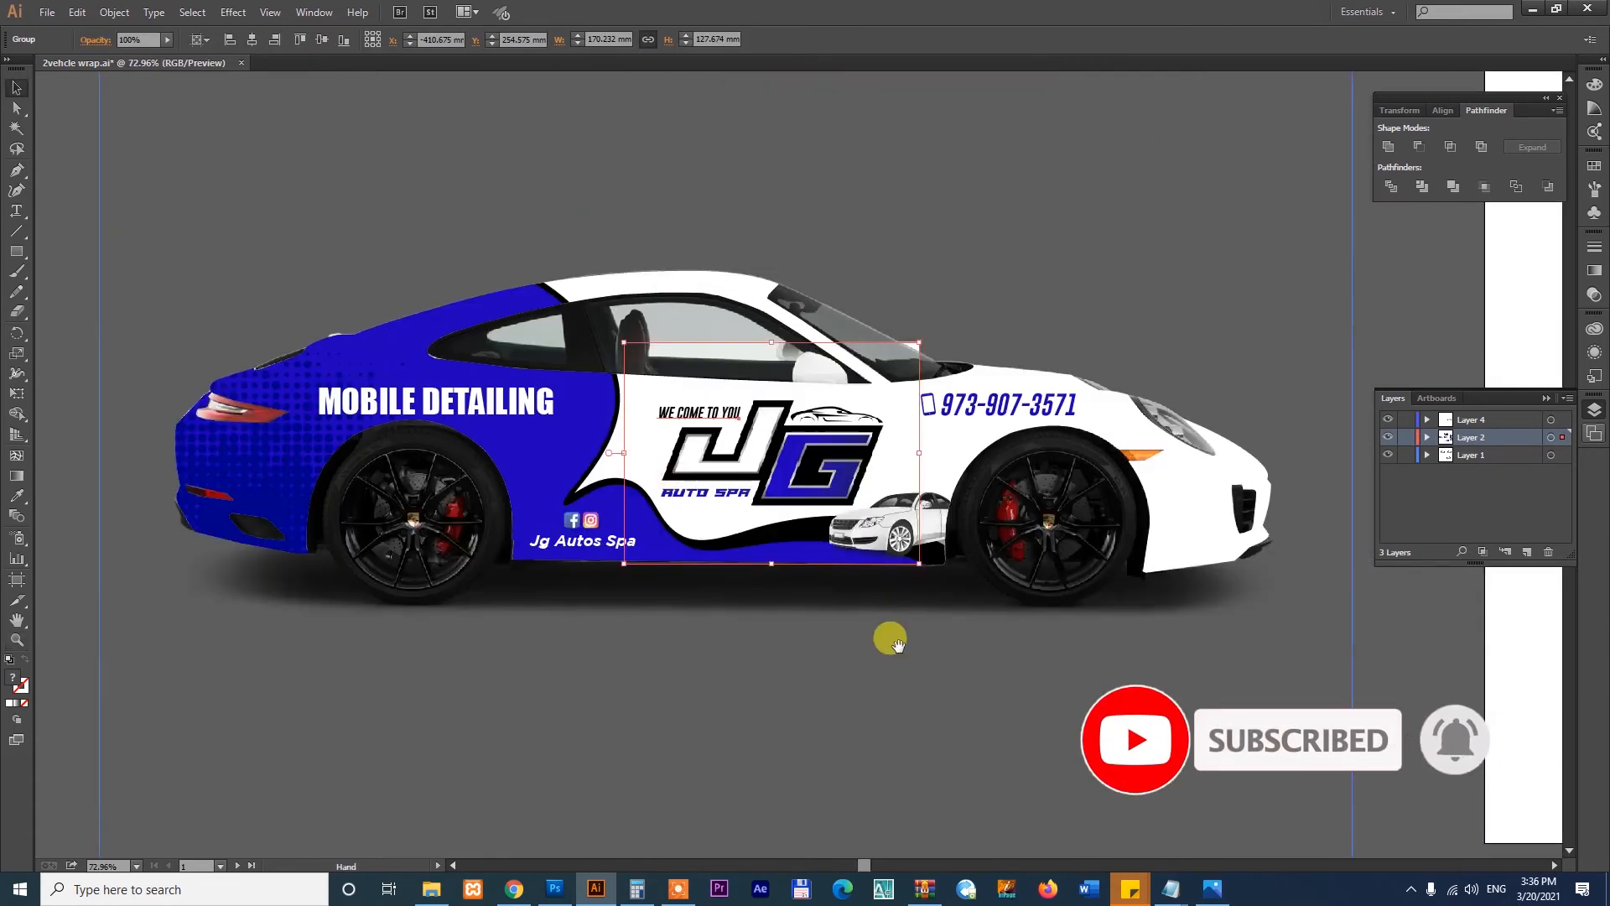
pyautogui.moveTo(894, 642); pyautogui.dragTo(890, 648)
pyautogui.click(970, 751)
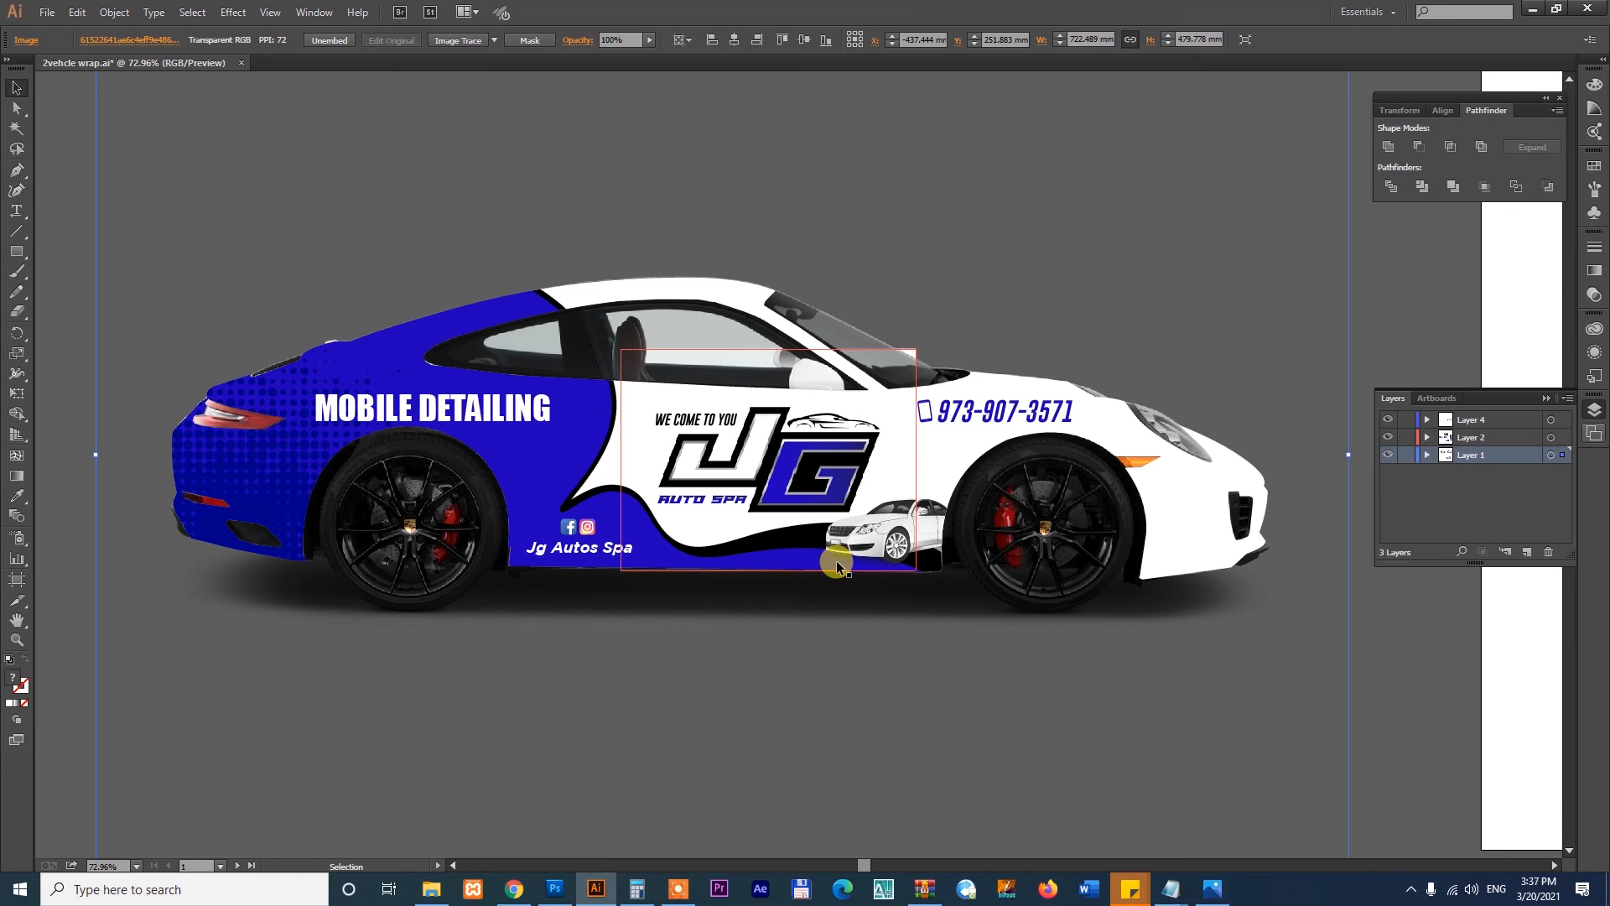
# - Review the whole layout and compare the copied car's wrap group with the upper artboard's design
pyautogui.hotkey('ctrl', '-')
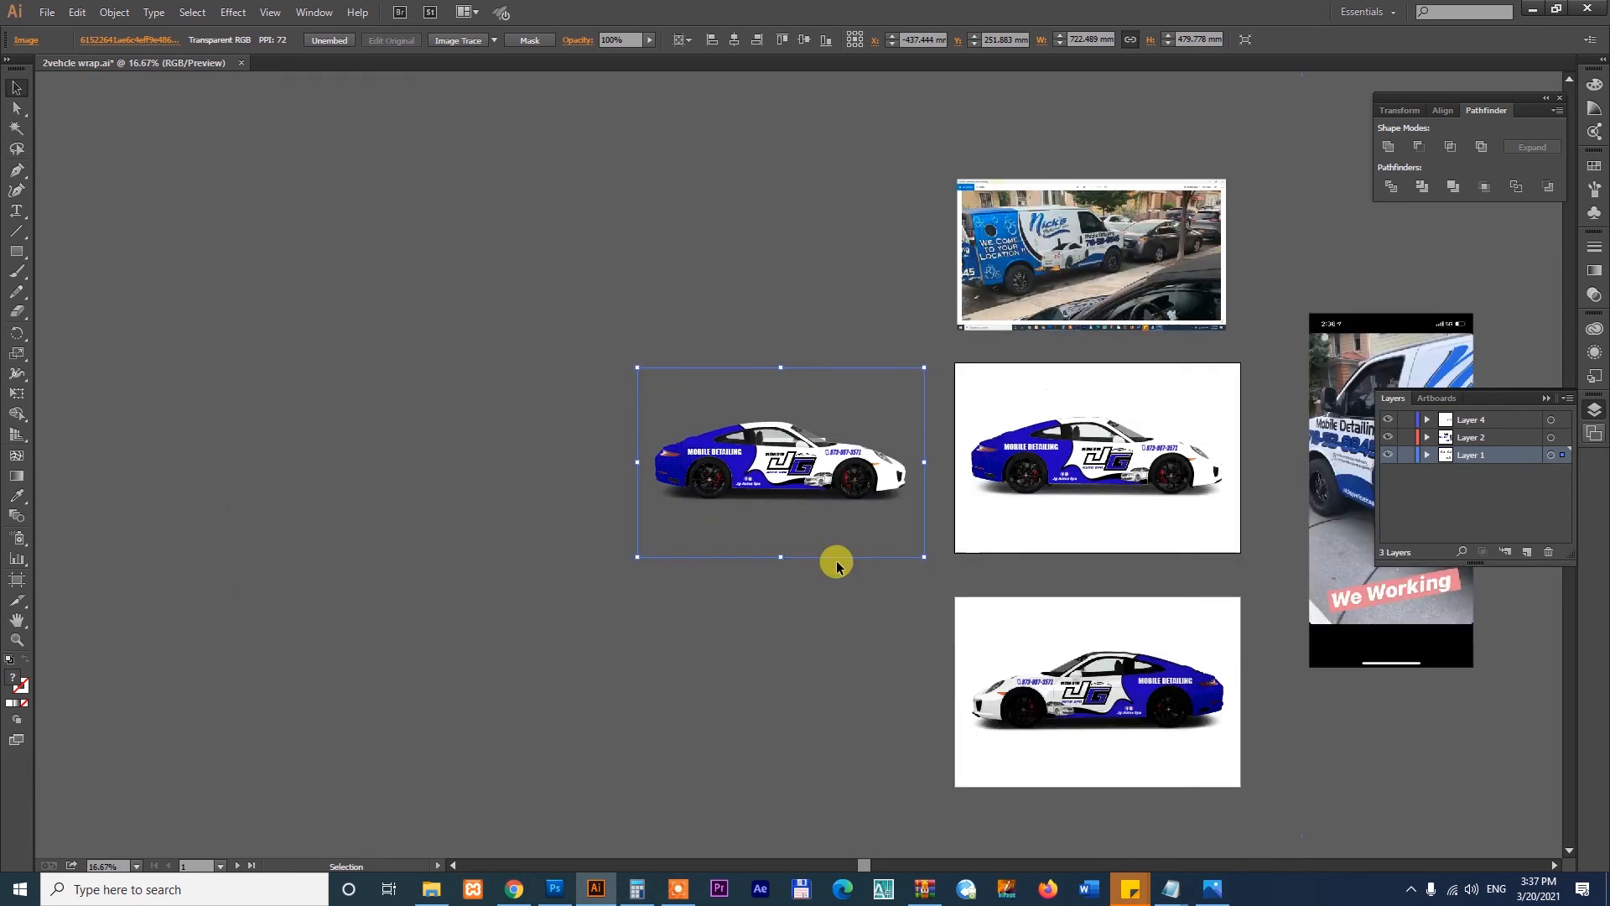
pyautogui.moveTo(1137, 594); pyautogui.dragTo(788, 533)
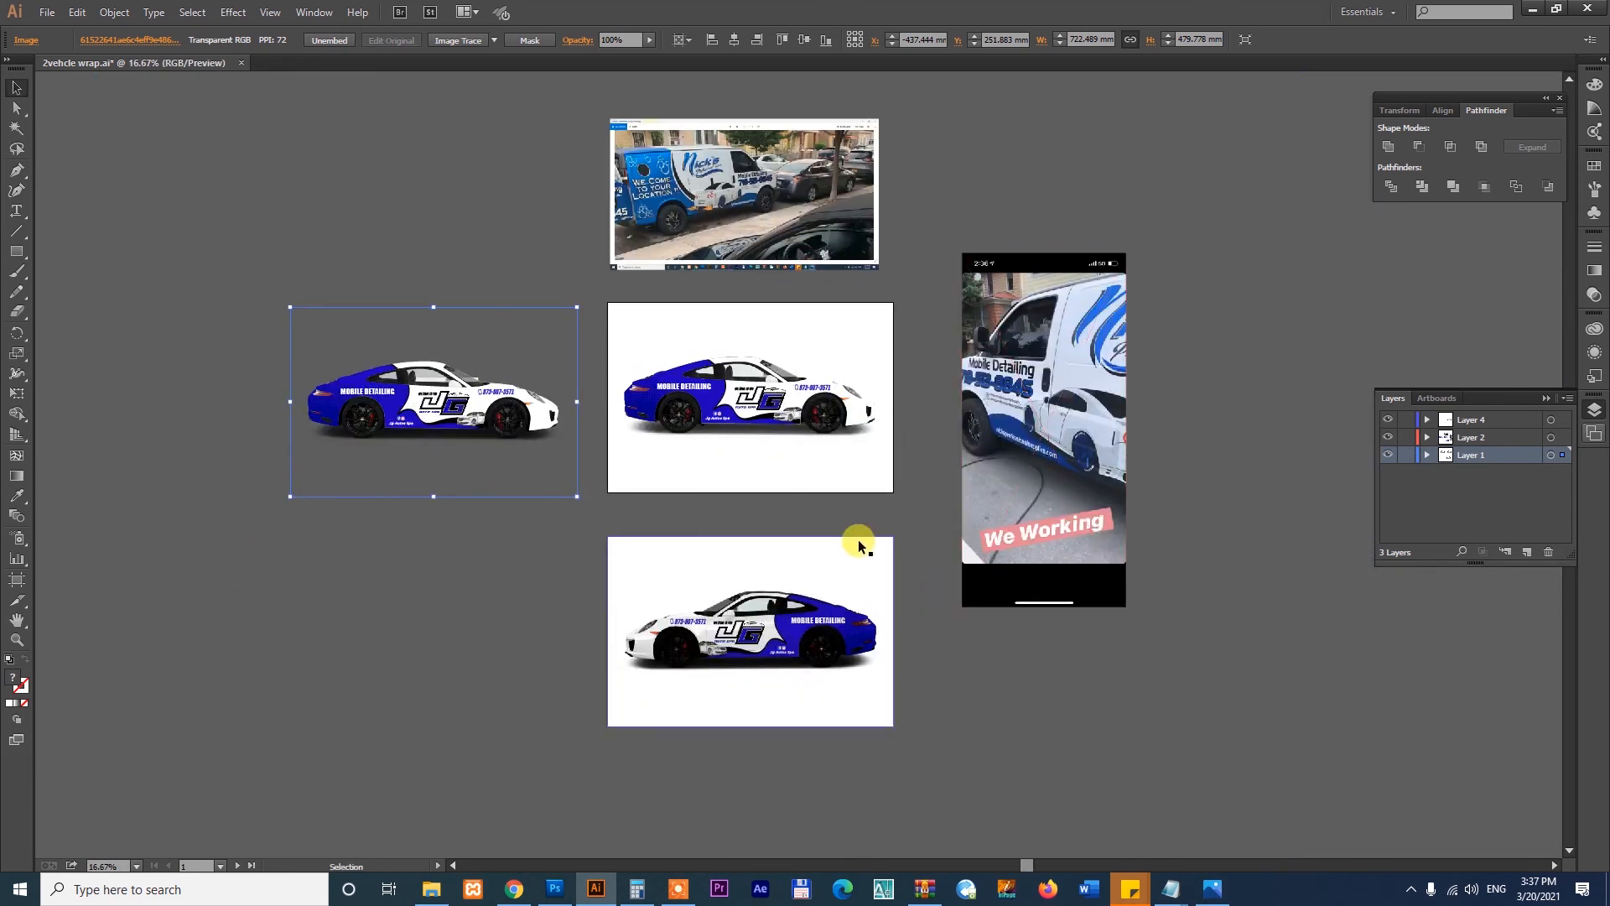
pyautogui.click(939, 504)
pyautogui.moveTo(327, 238); pyautogui.dragTo(993, 612)
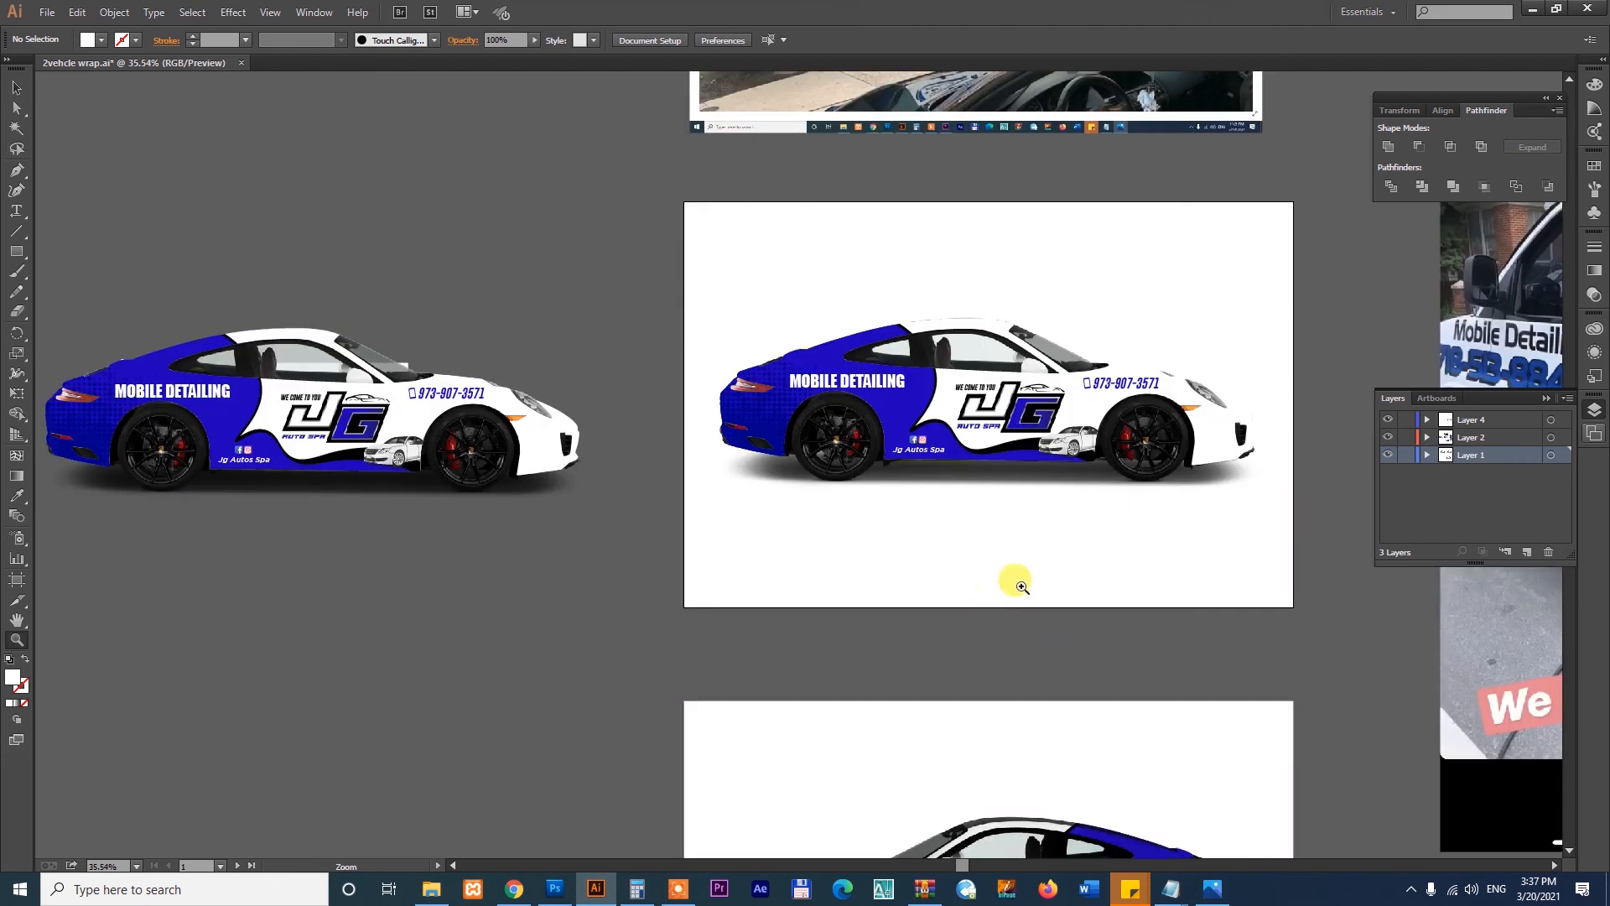
pyautogui.click(987, 451)
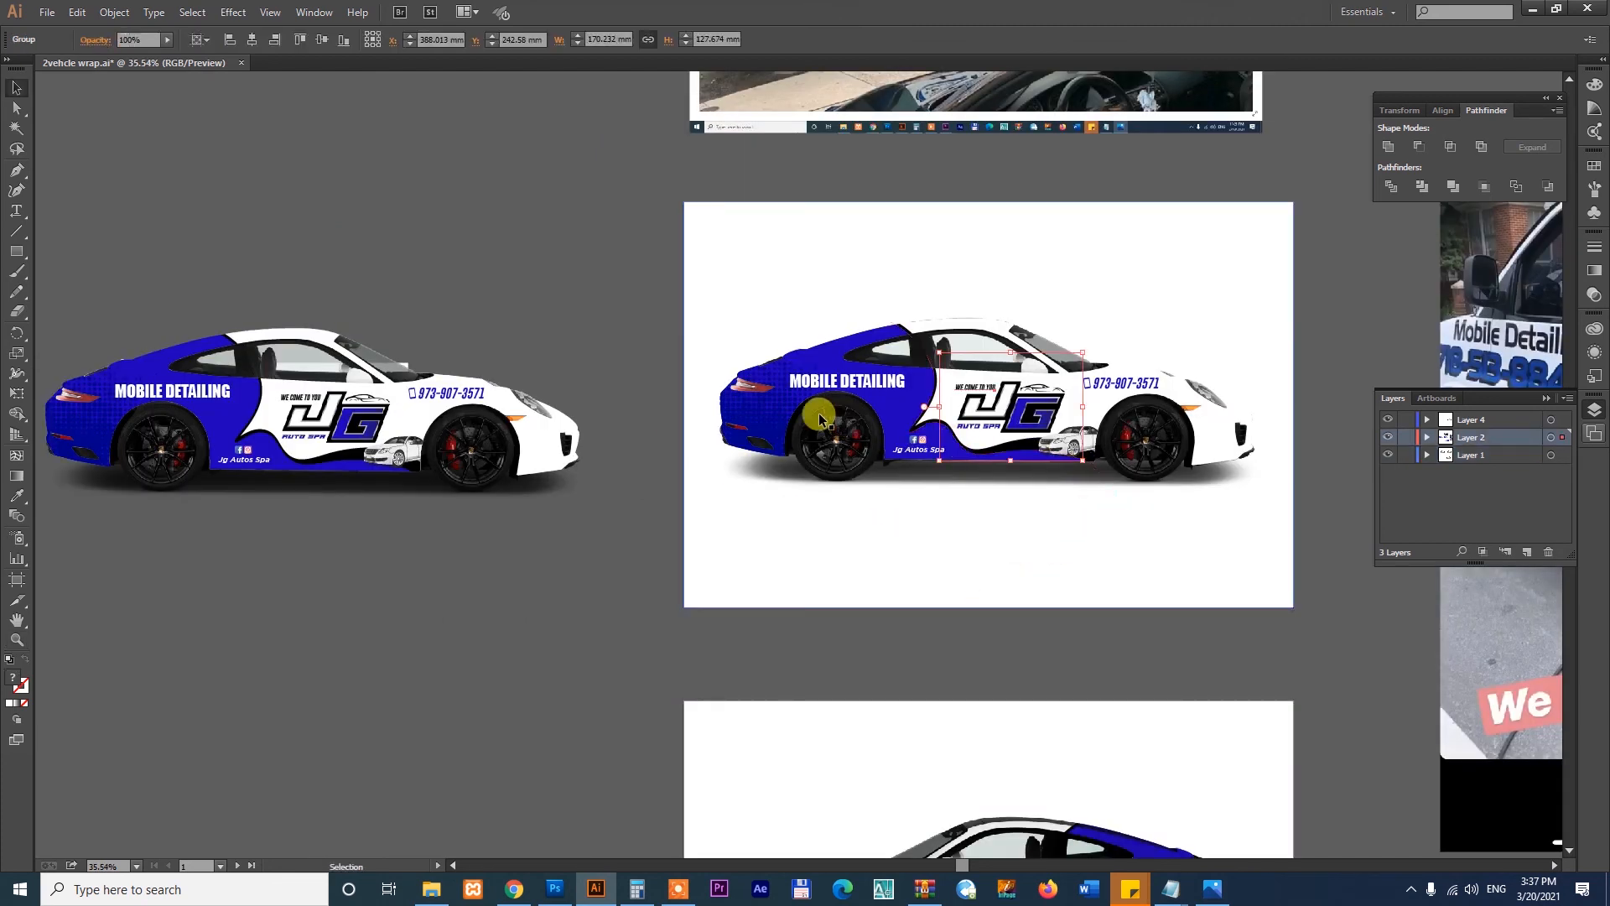
pyautogui.click(504, 469)
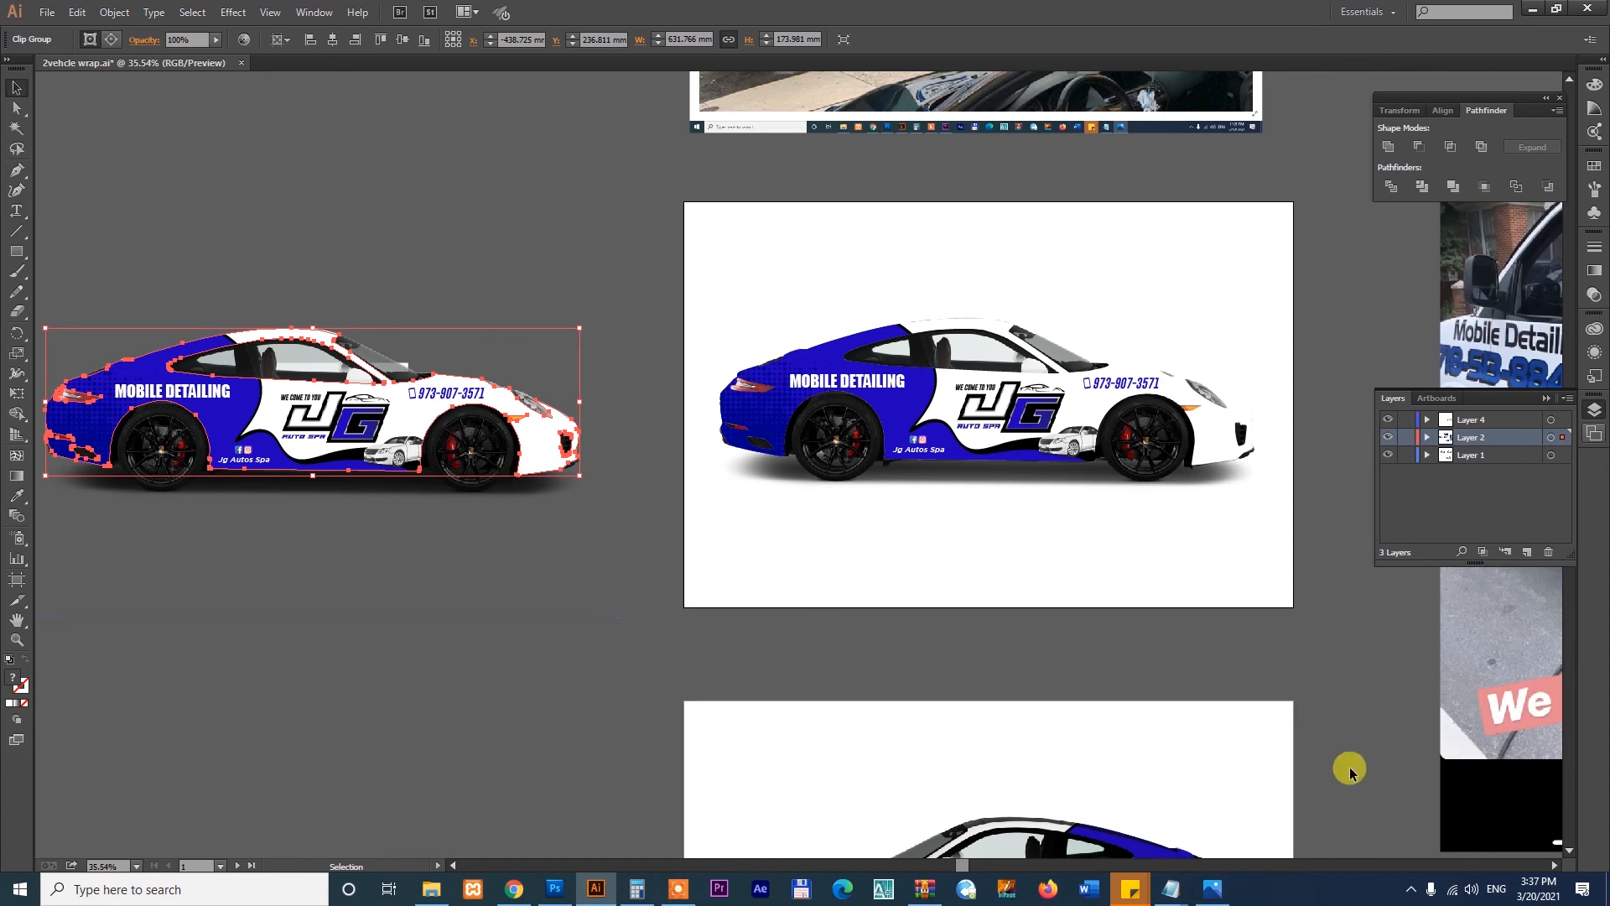
pyautogui.moveTo(1348, 766); pyautogui.dragTo(1061, 726)
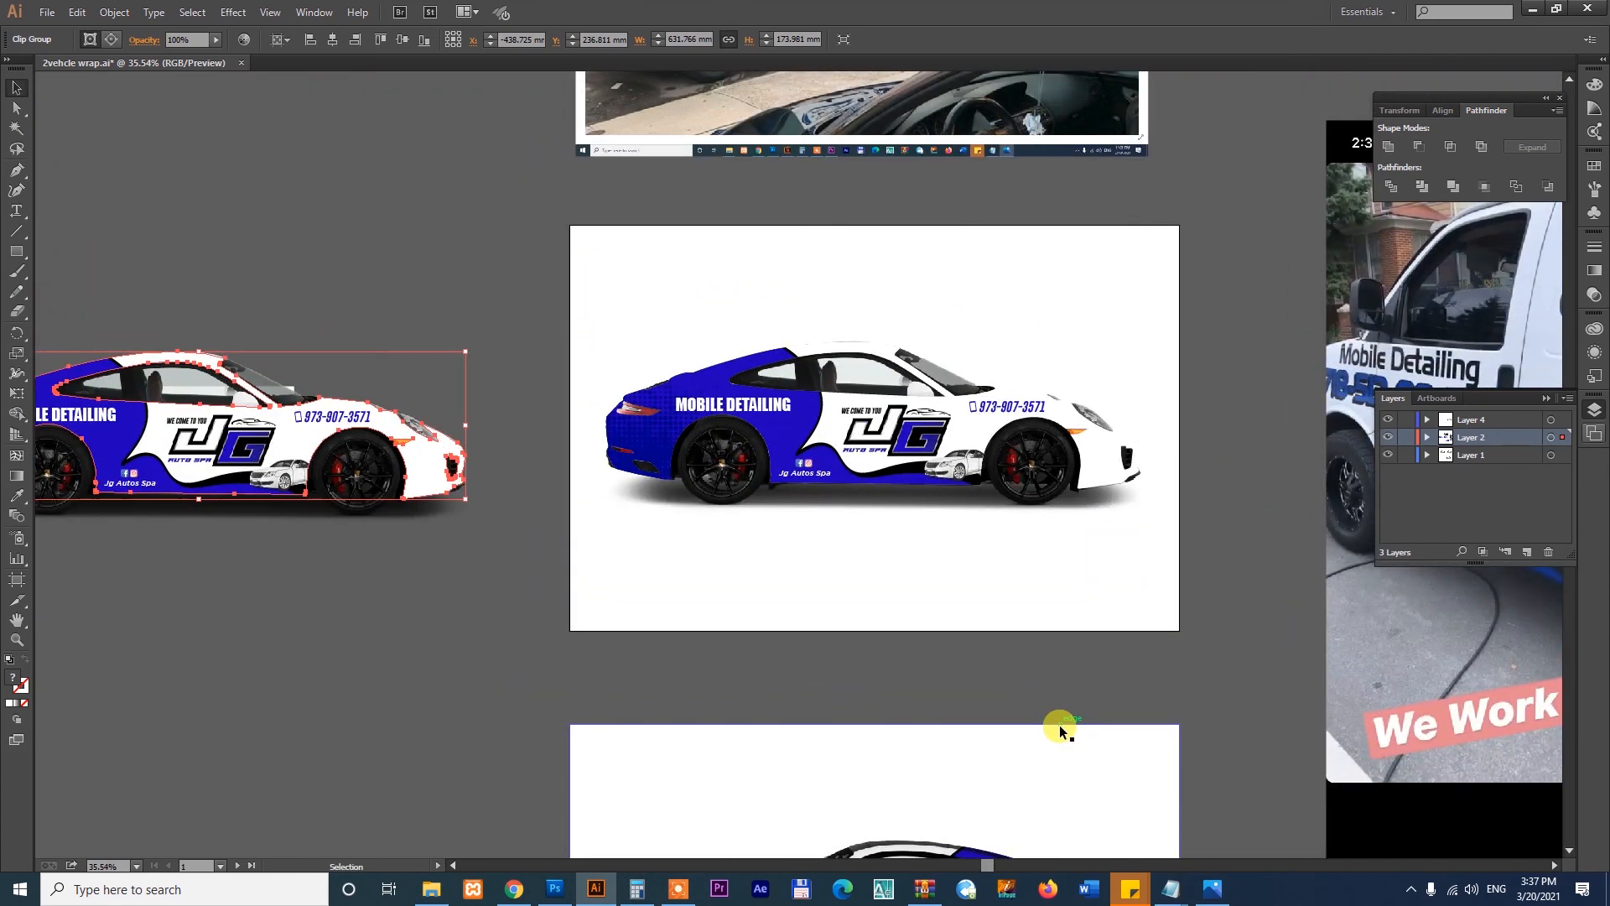
# - Switch to Chrome to view the Sargodha Training Institute YouTube channel page
pyautogui.click(514, 889)
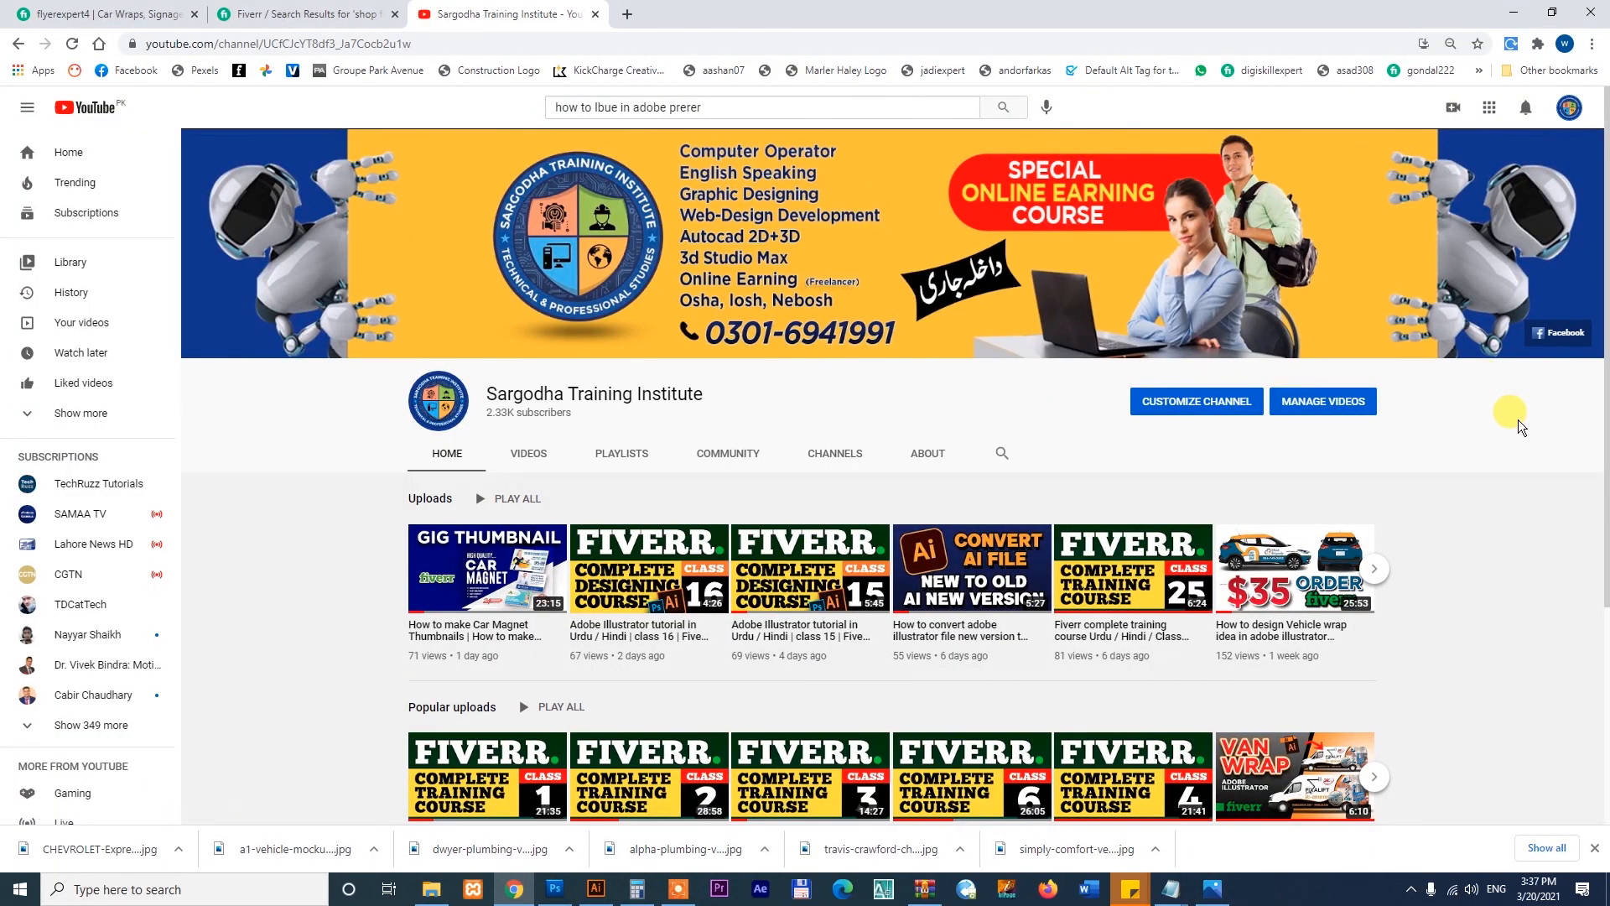